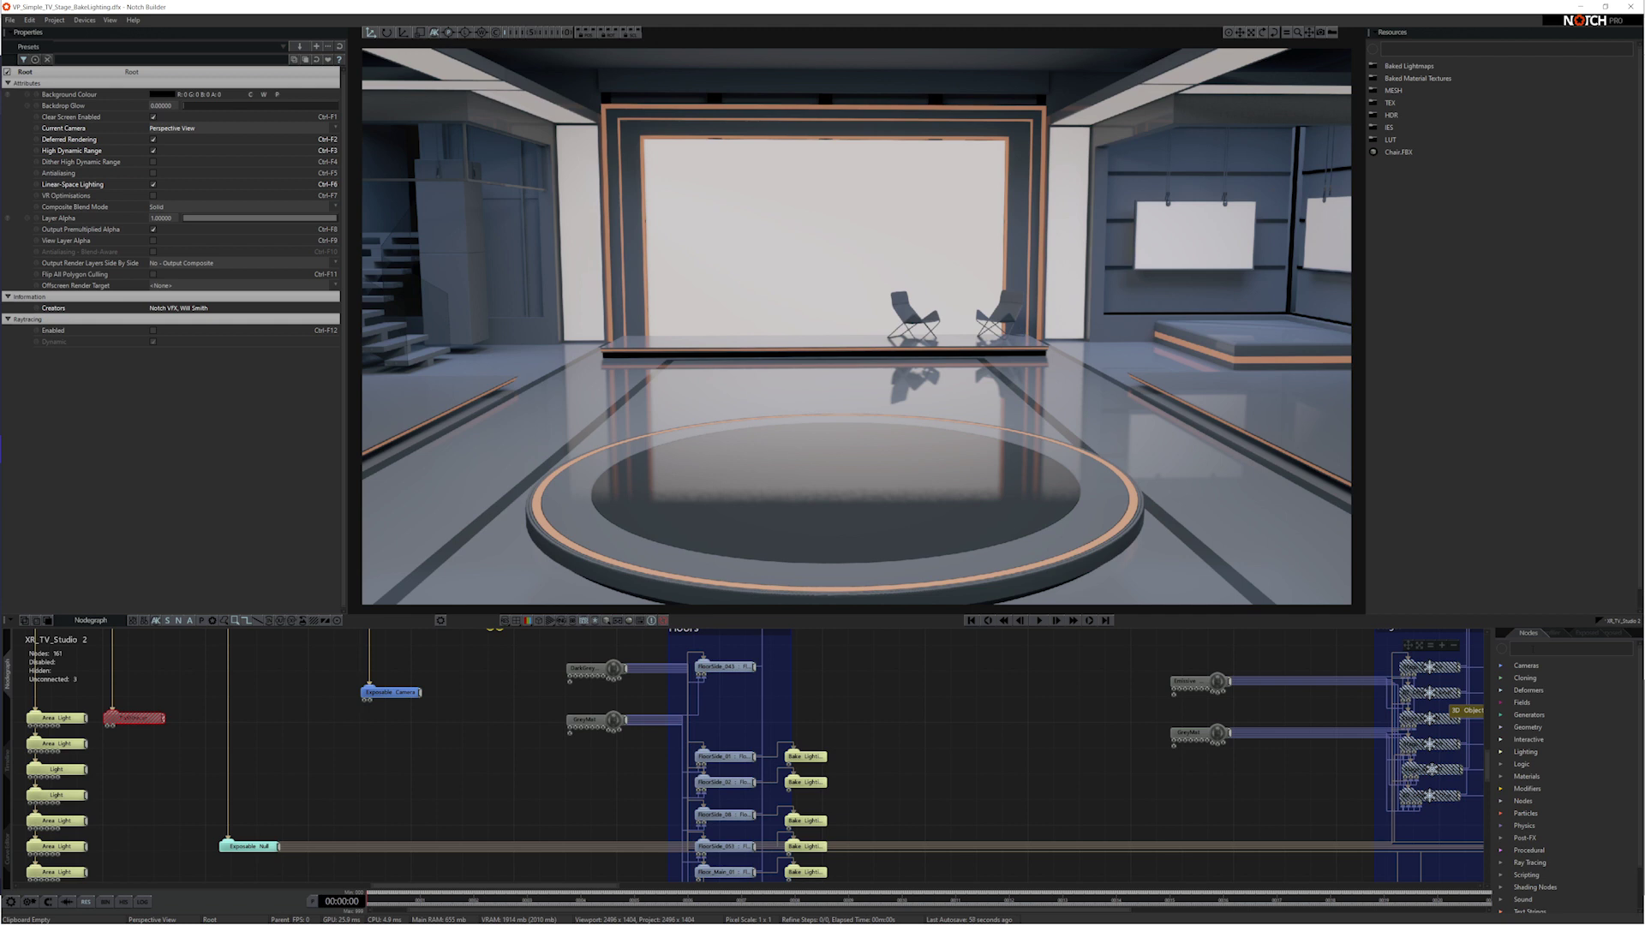
# - Add a Bake Lighting To Object node, connect it to the FloorSide_043 object and display the bake node's properties
pyautogui.write('bake')
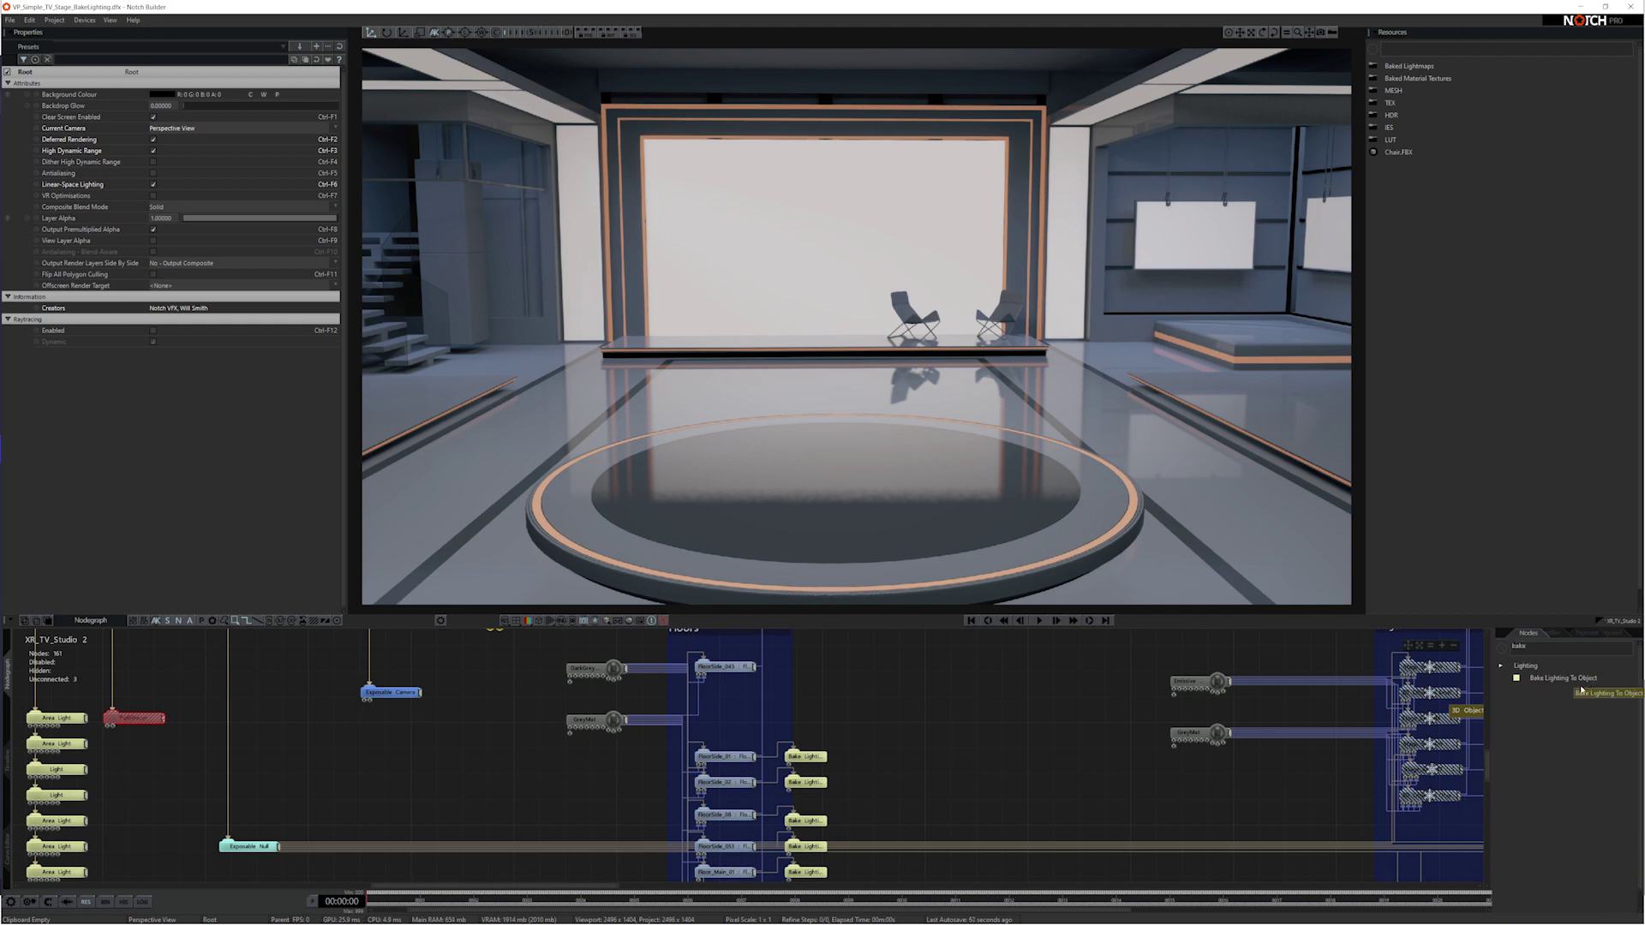
pyautogui.moveTo(1564, 678); pyautogui.dragTo(779, 679)
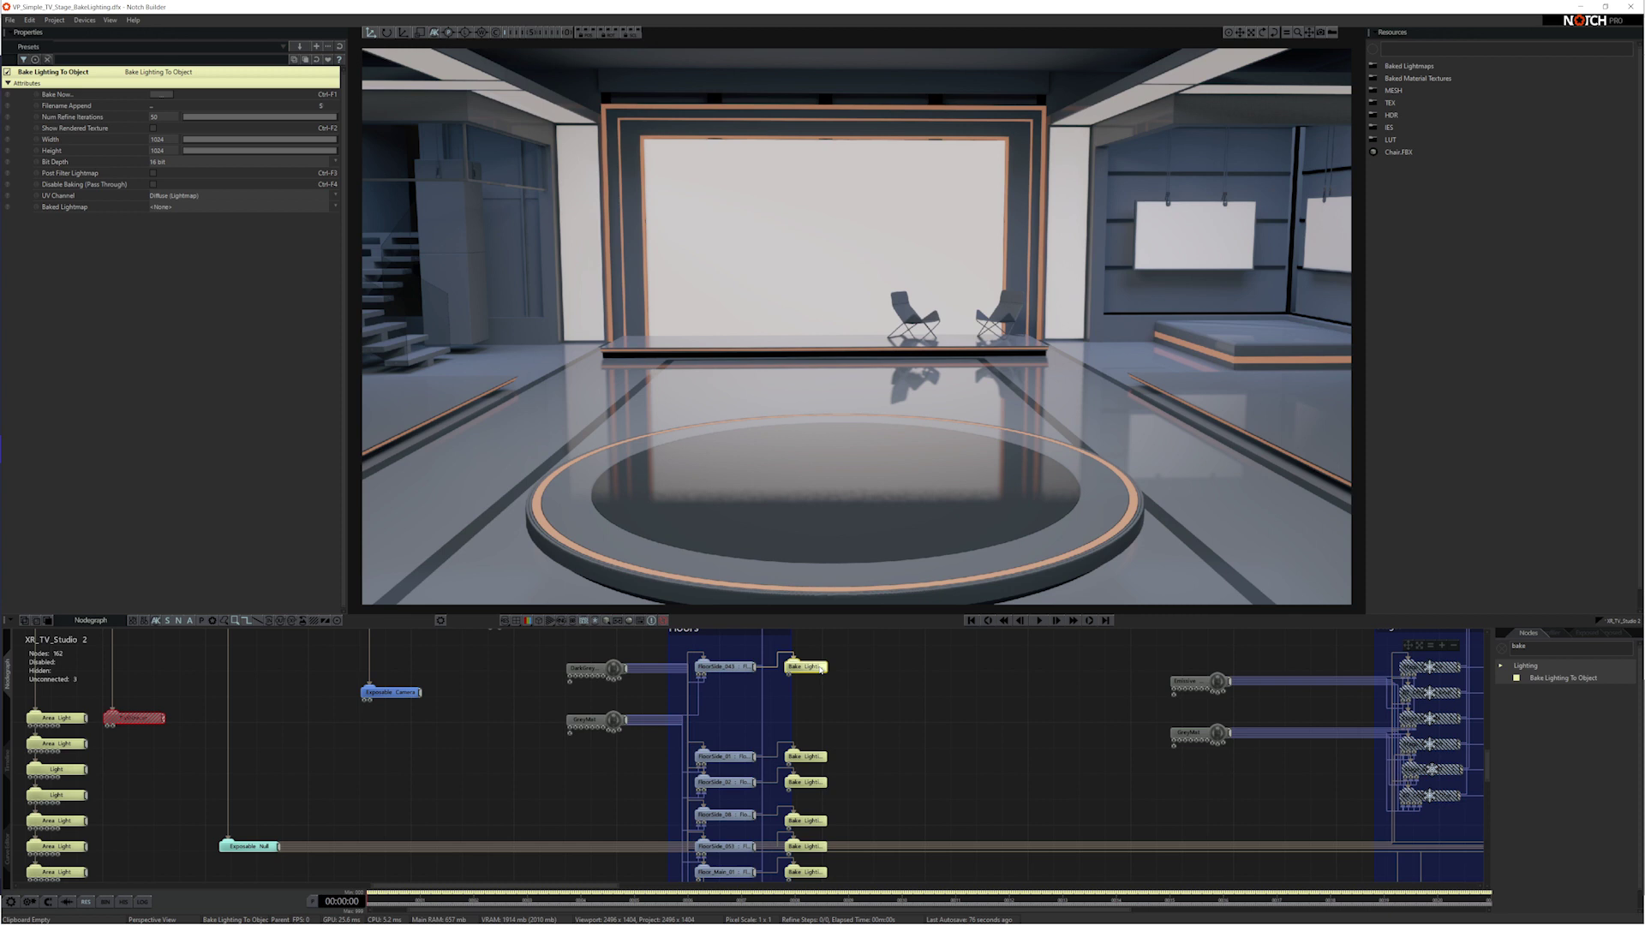
pyautogui.click(724, 667)
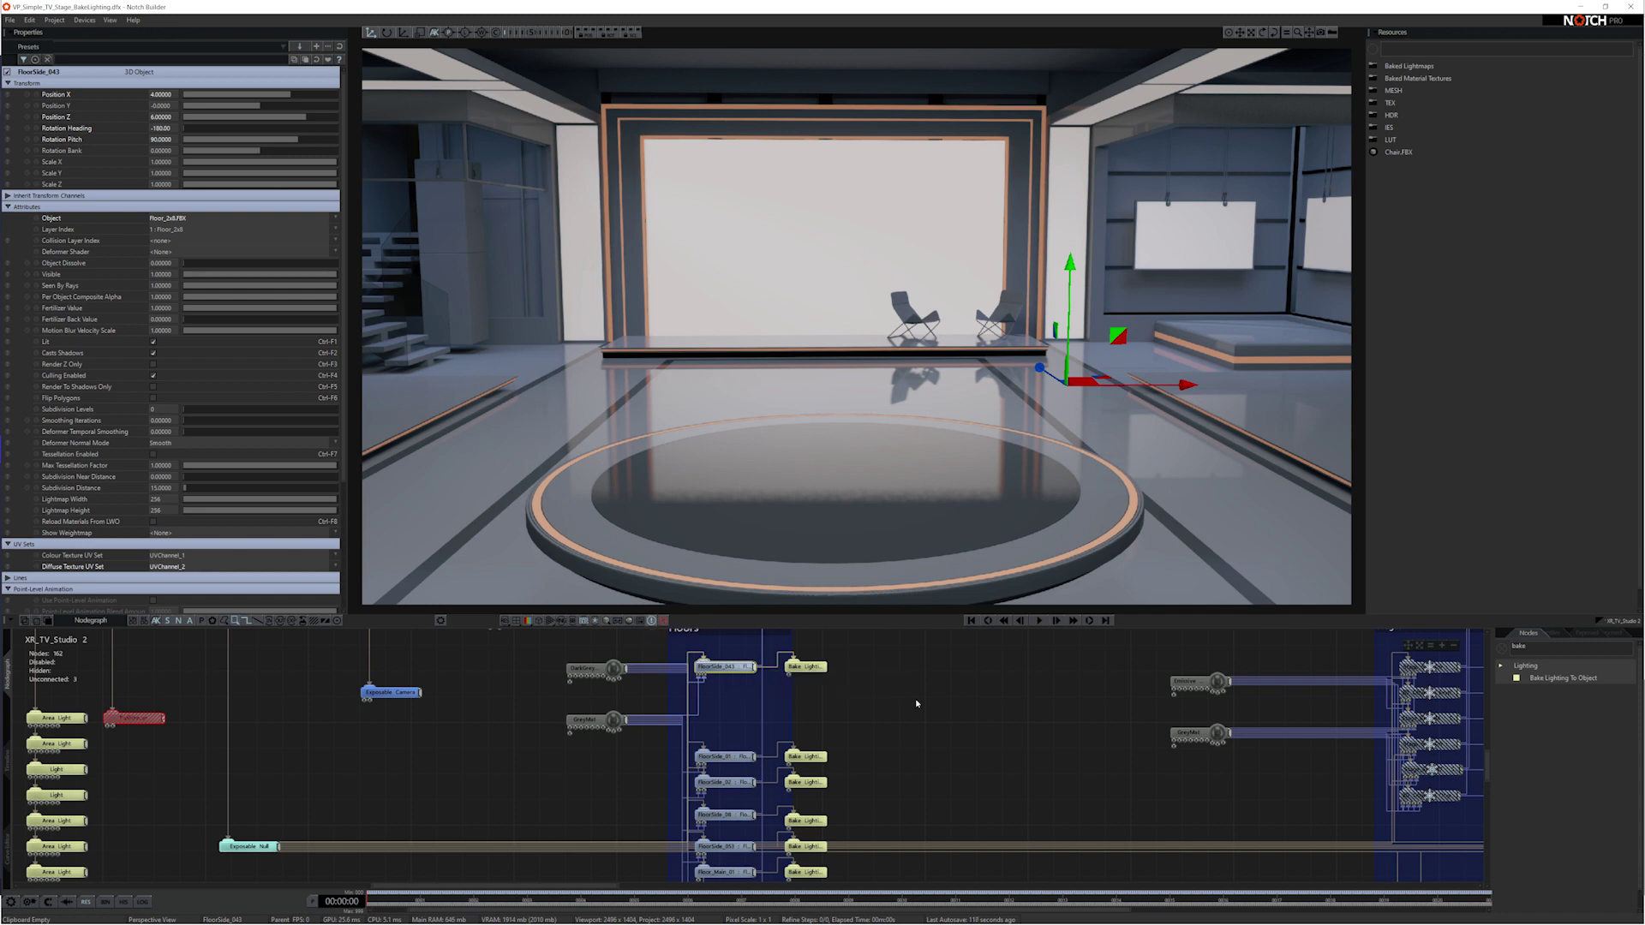
pyautogui.click(818, 667)
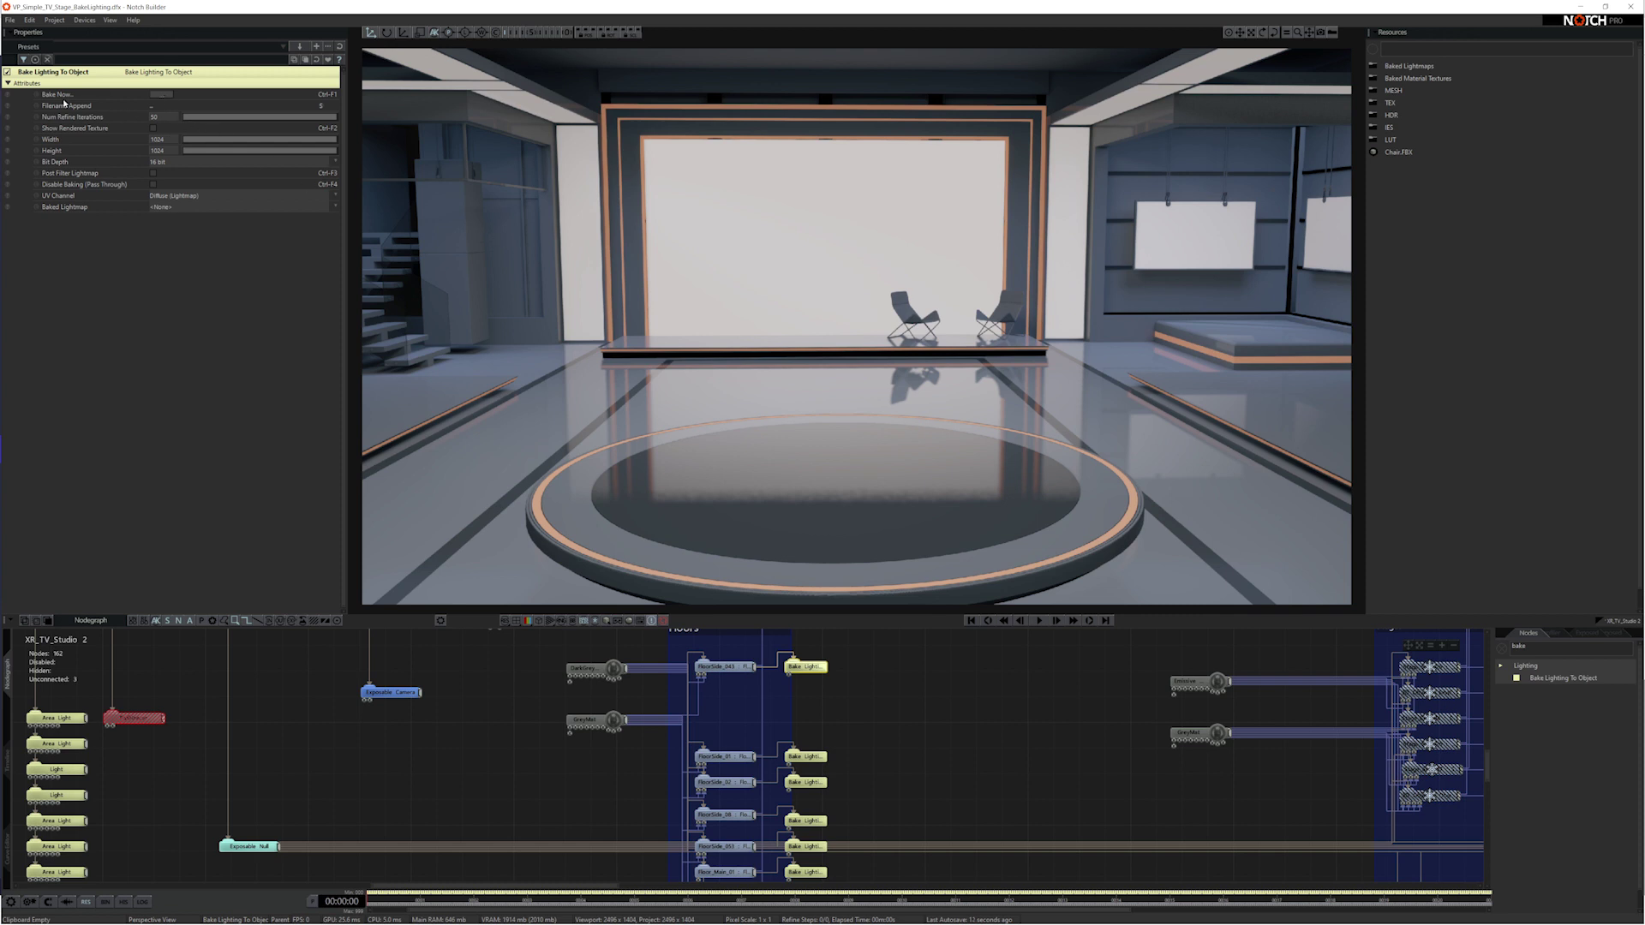
# - Turn on Show Rendered Texture for the FloorSide_043 bake node after visiting its Filename Append value
pyautogui.click(159, 109)
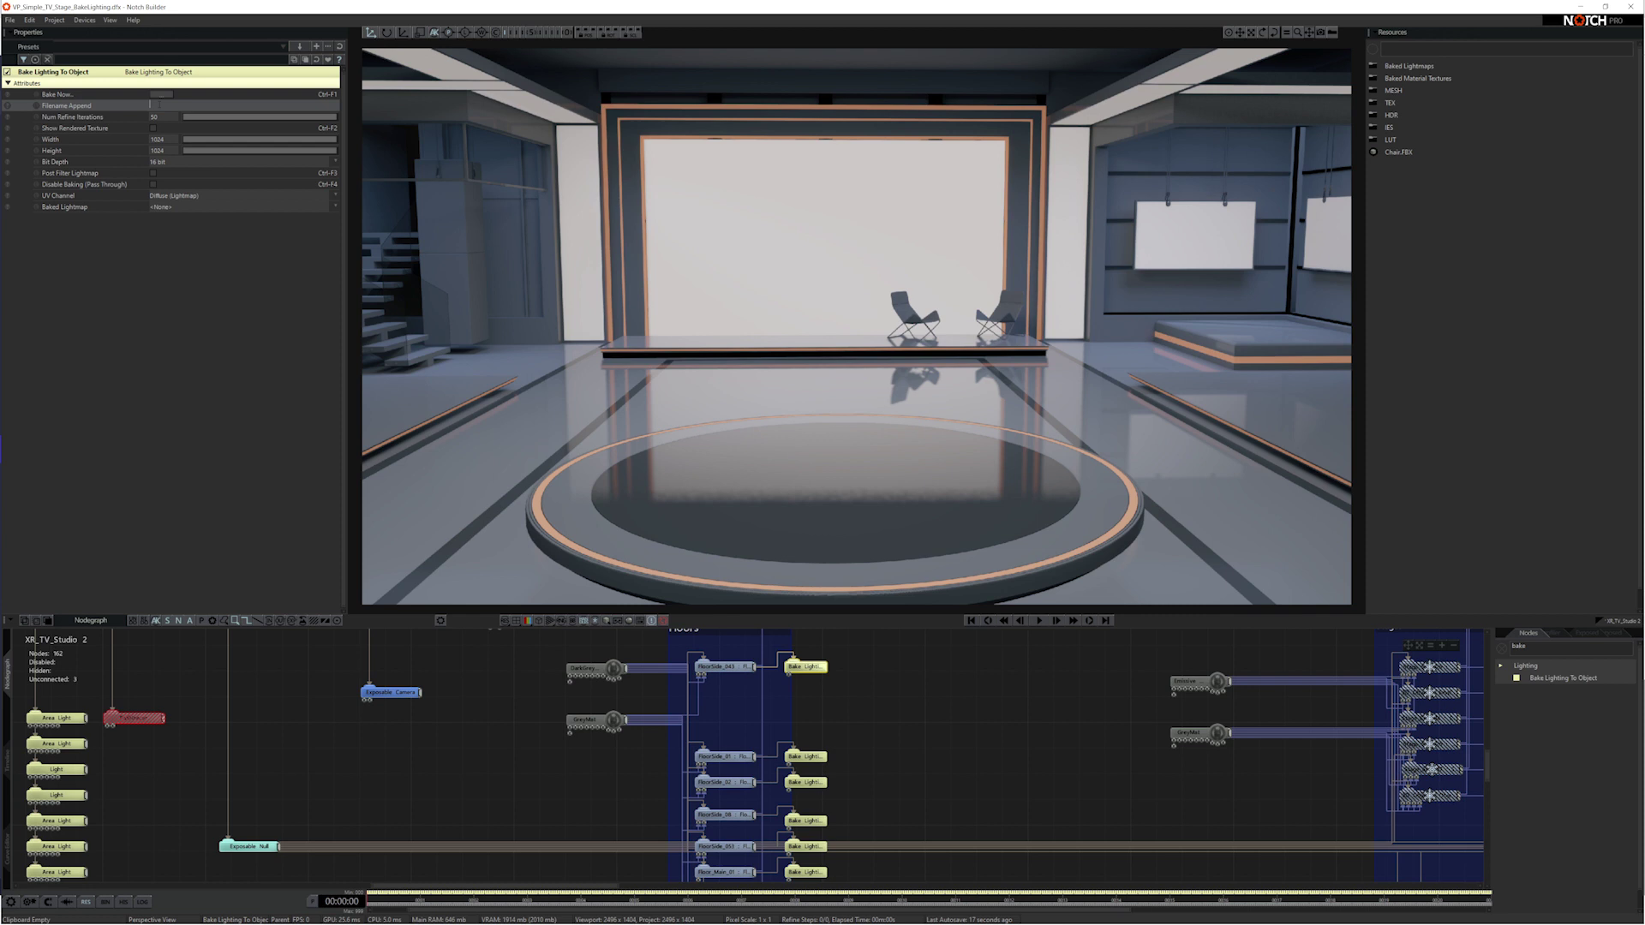
pyautogui.doubleClick(157, 104)
pyautogui.press('BackSpace')
pyautogui.press('Tab')
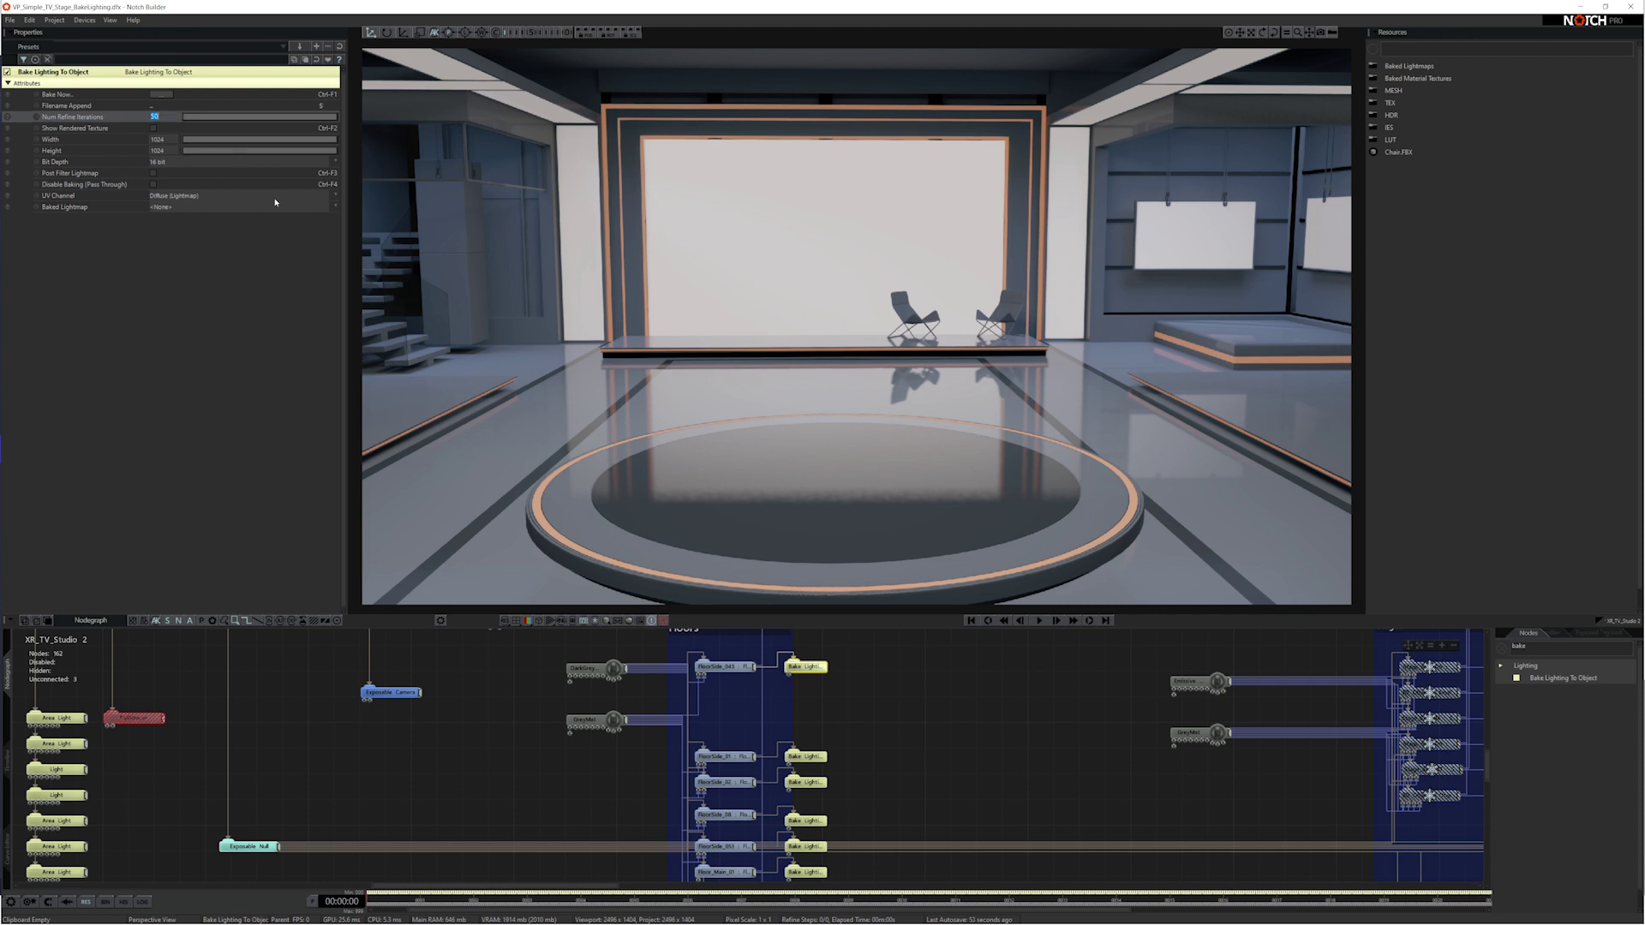
pyautogui.click(152, 128)
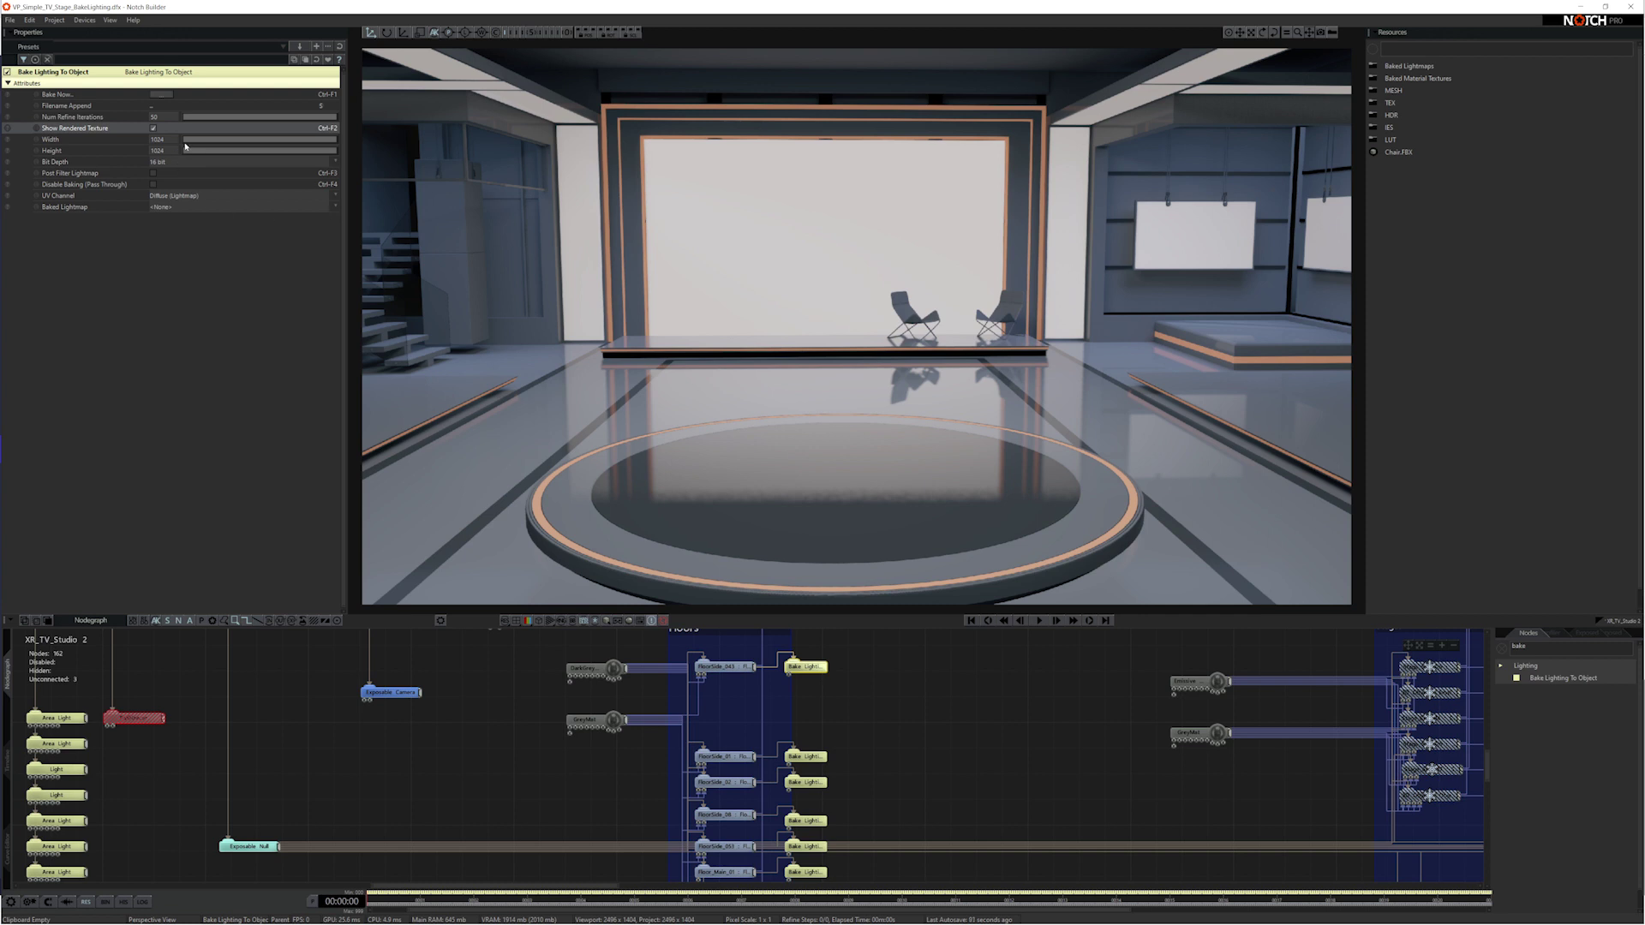
# - Set the FloorSide_043 bake node's Bit Depth to 16 bit and toggle Post Filter Lightmap on and back off
pyautogui.click(188, 163)
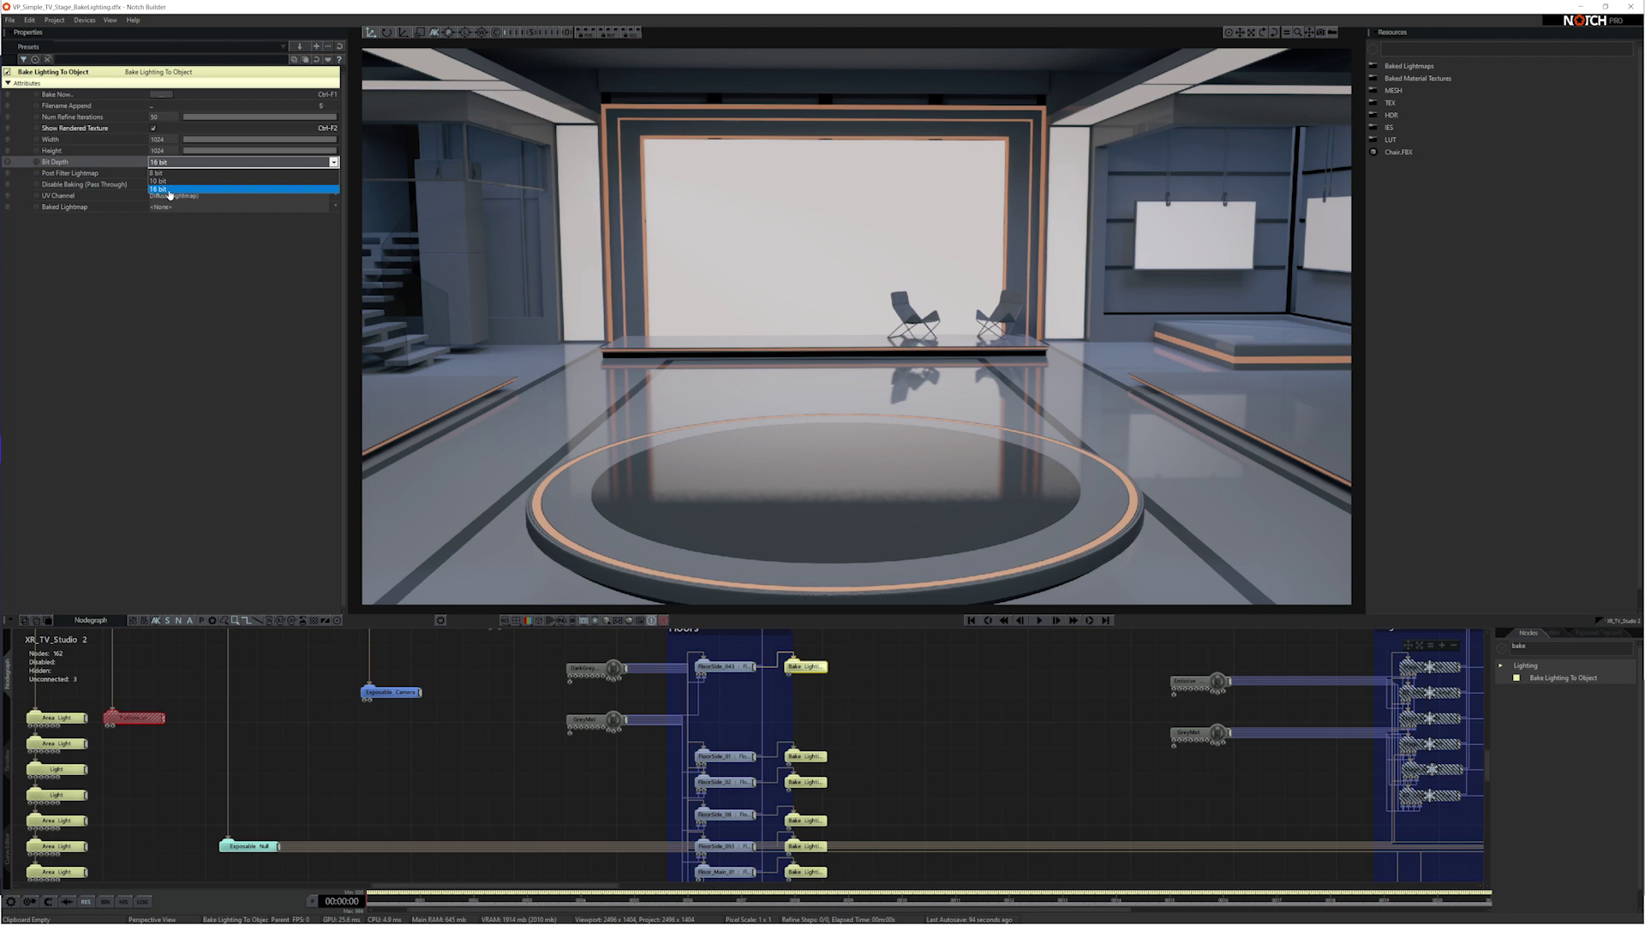
pyautogui.click(169, 189)
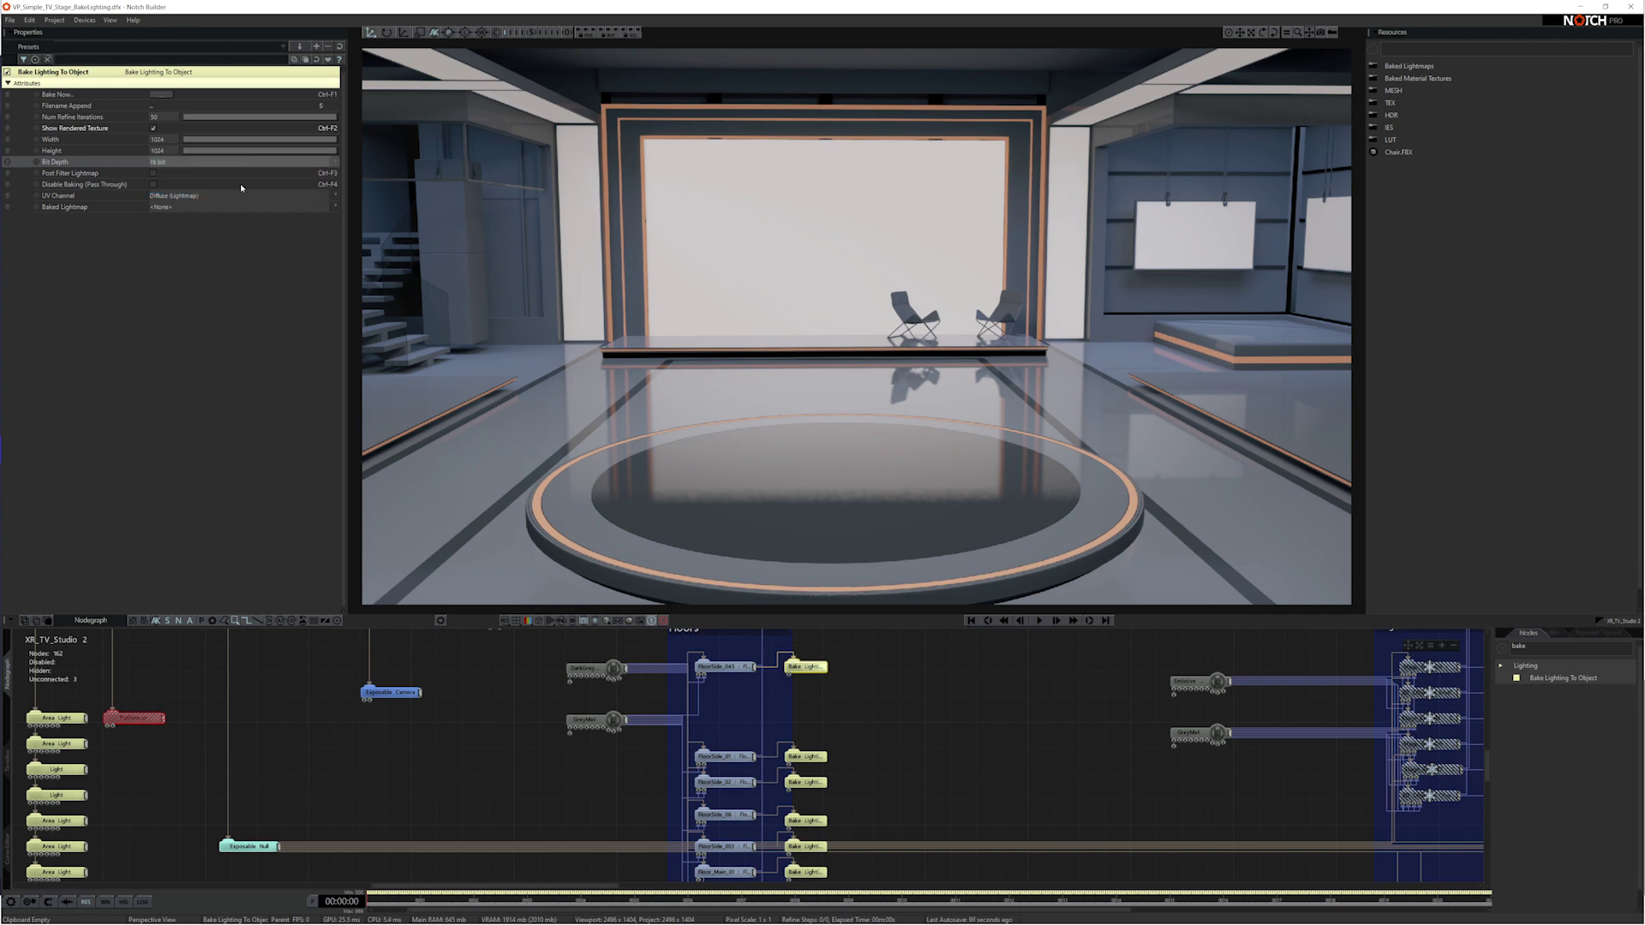
pyautogui.click(188, 163)
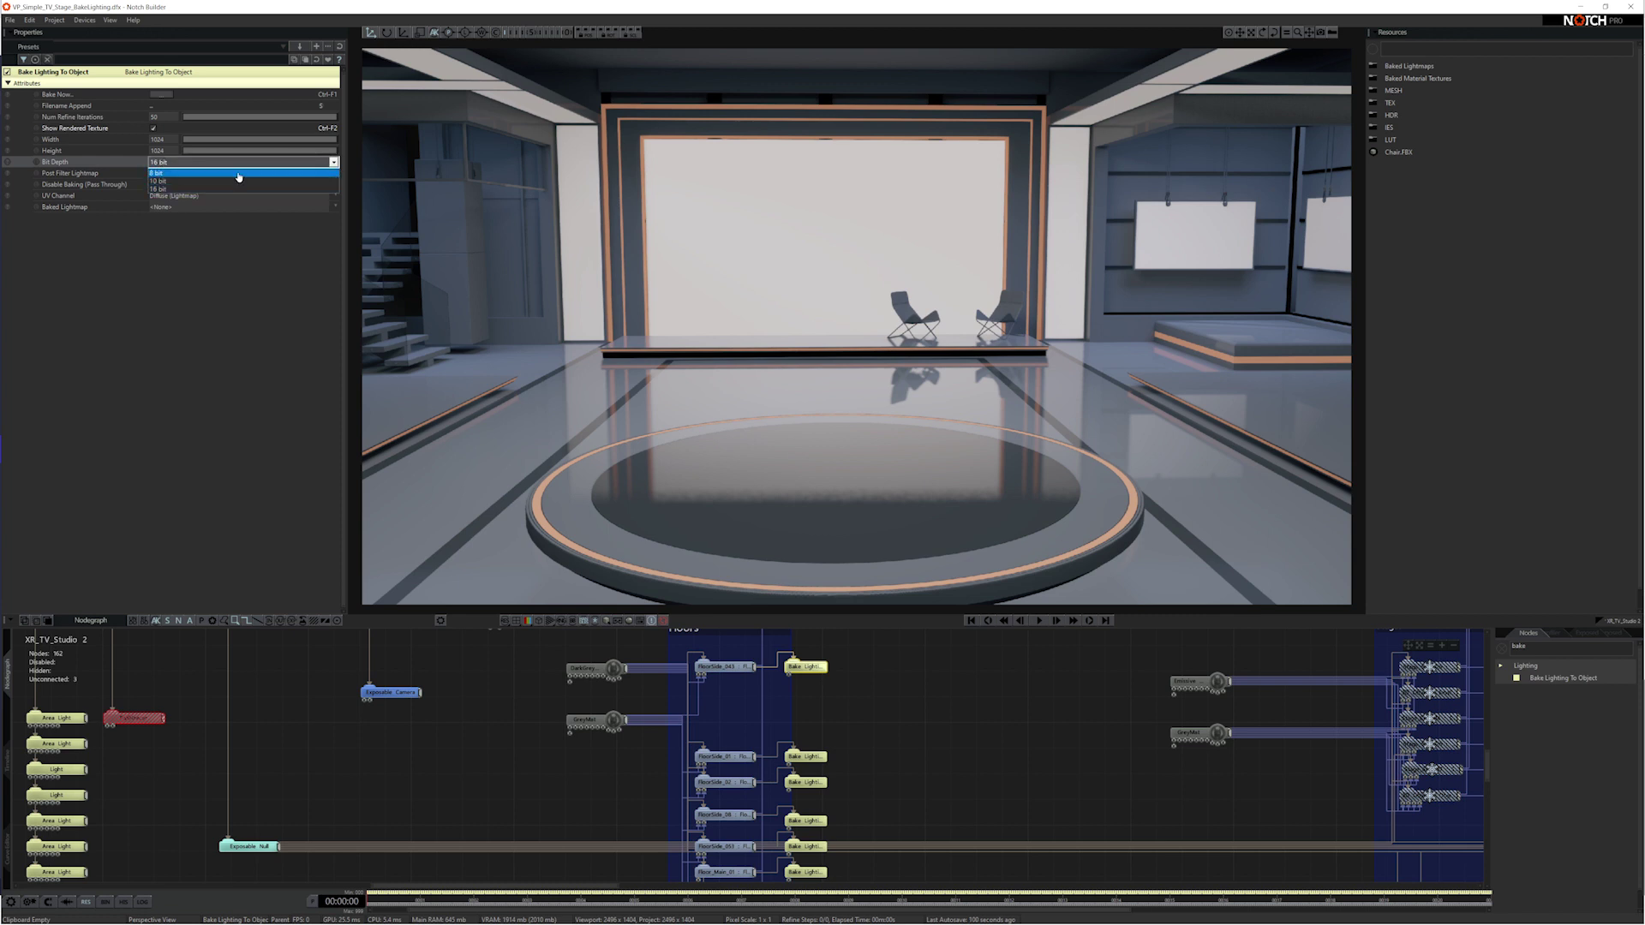
pyautogui.click(165, 190)
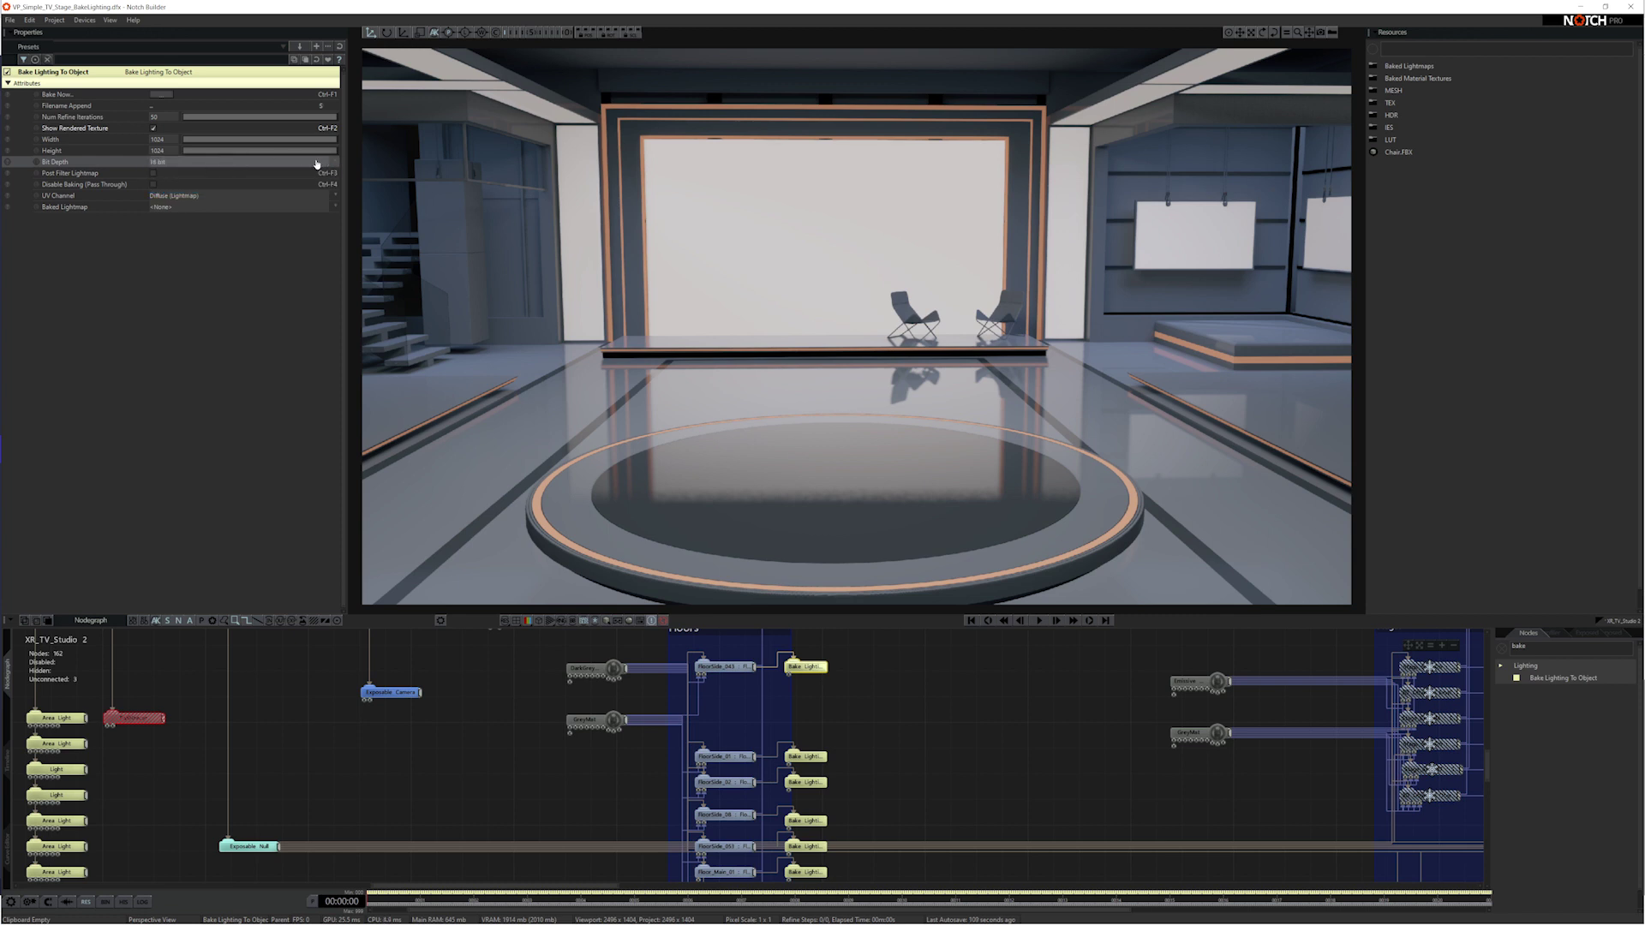
pyautogui.click(154, 174)
pyautogui.click(154, 173)
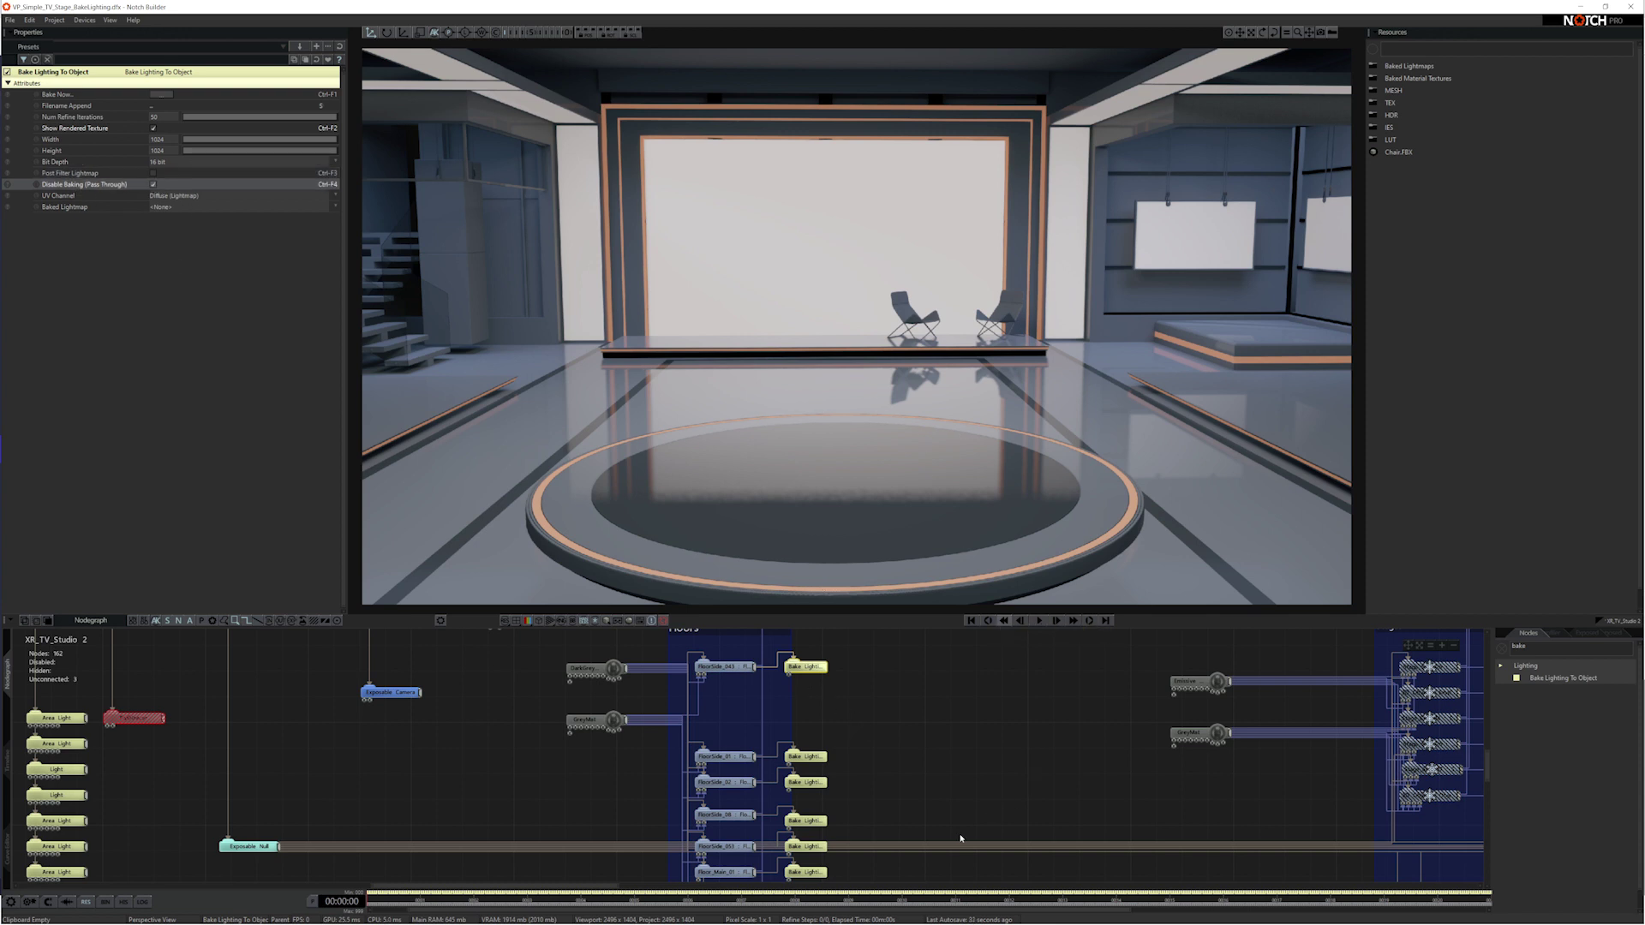
# - Choose Diffuse (Lightmap) as the FloorSide_043 bake node's UV Channel and None as its Baked Lightmap
pyautogui.moveTo(934, 836); pyautogui.dragTo(807, 651)
pyautogui.click(181, 197)
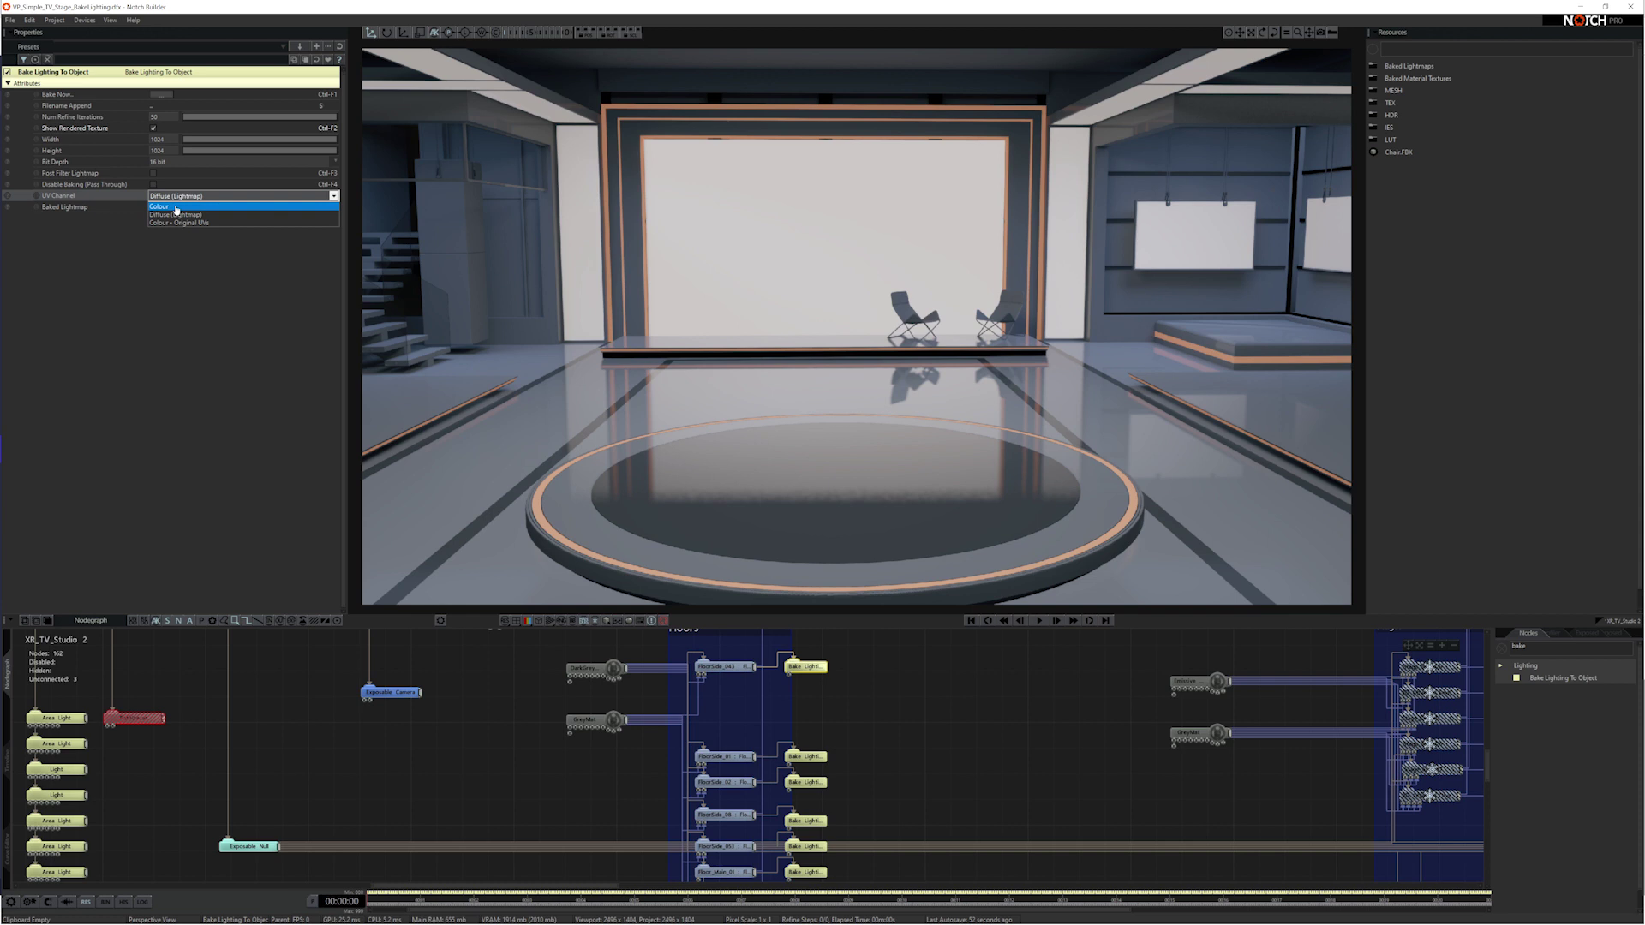
pyautogui.click(237, 215)
pyautogui.click(163, 208)
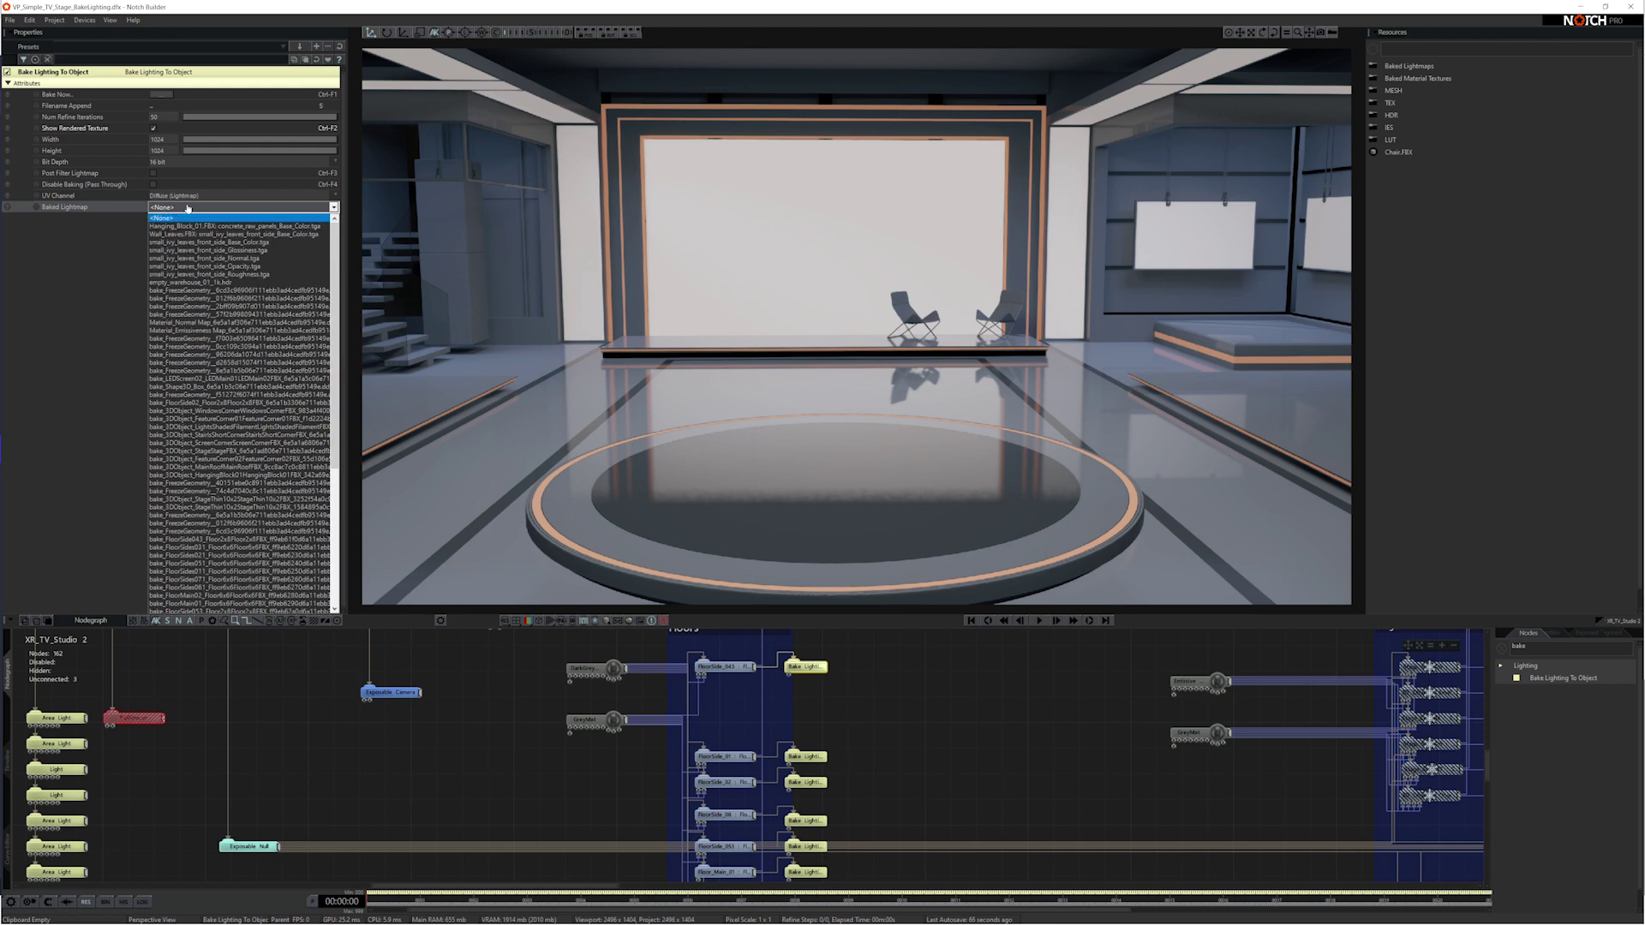
pyautogui.click(162, 217)
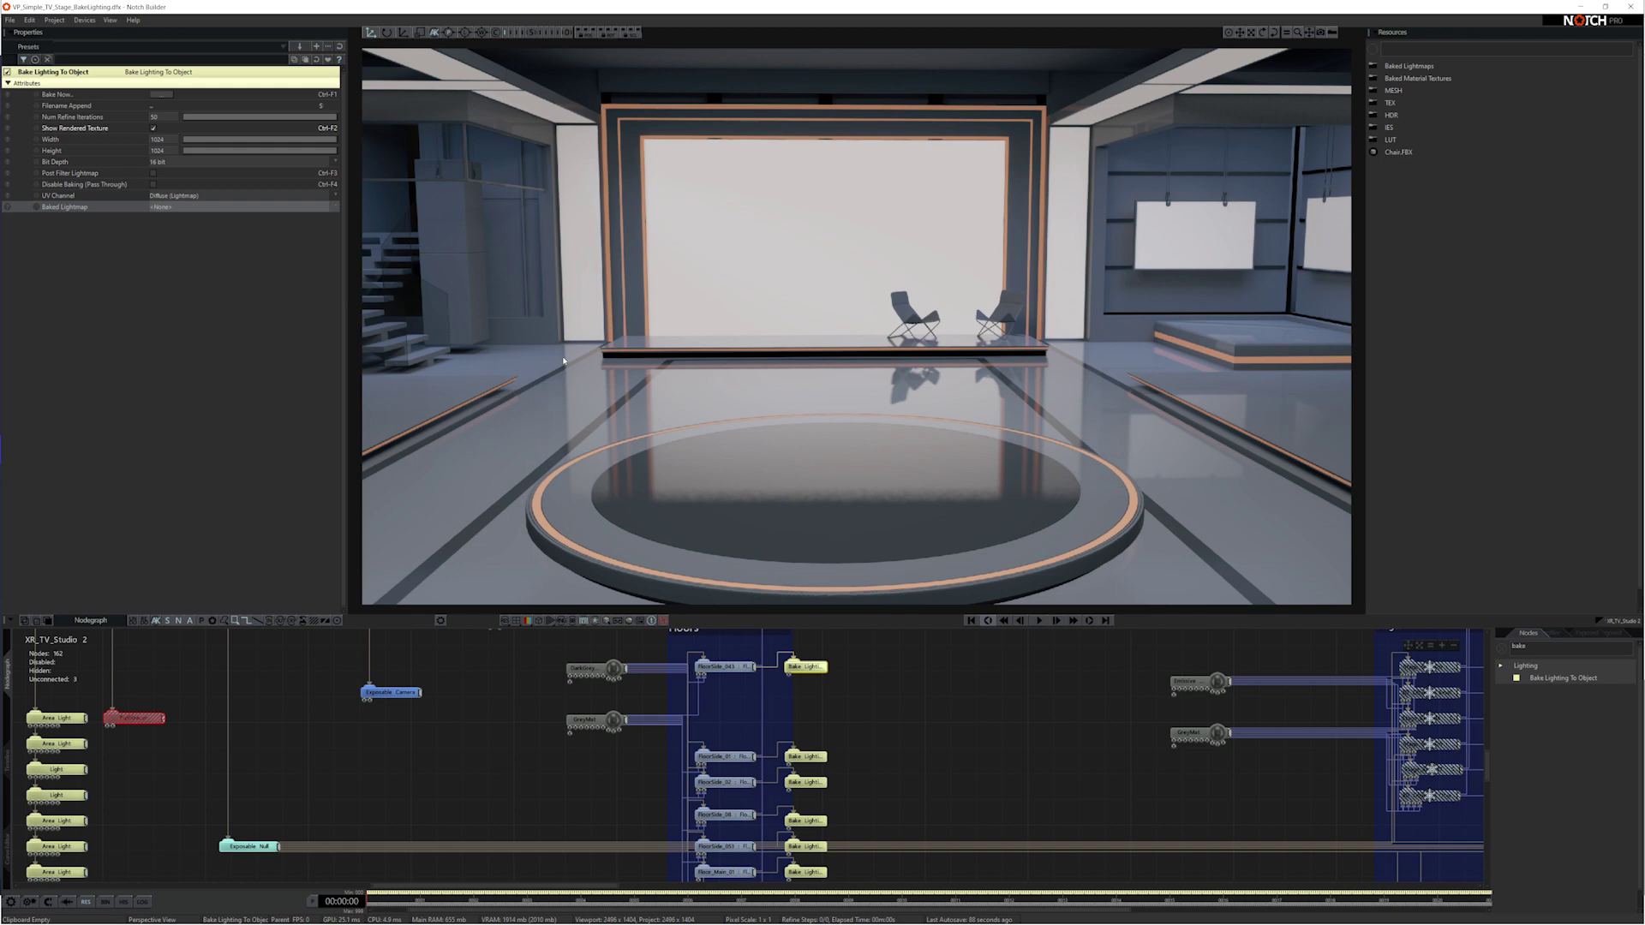
# - Set Baked Lightmap to None on the bake node of Floor_Sides_011, the floor section beneath the staircase
pyautogui.moveTo(563, 361); pyautogui.dragTo(676, 349, button='right')
pyautogui.scroll(3, 676, 349)
pyautogui.moveTo(823, 446)
pyautogui.mouseDown(button='middle')
pyautogui.moveTo(829, 502)
pyautogui.moveTo(811, 452)
pyautogui.mouseUp(button='middle')
pyautogui.scroll(5, 811, 452)
pyautogui.scroll(-5, 811, 452)
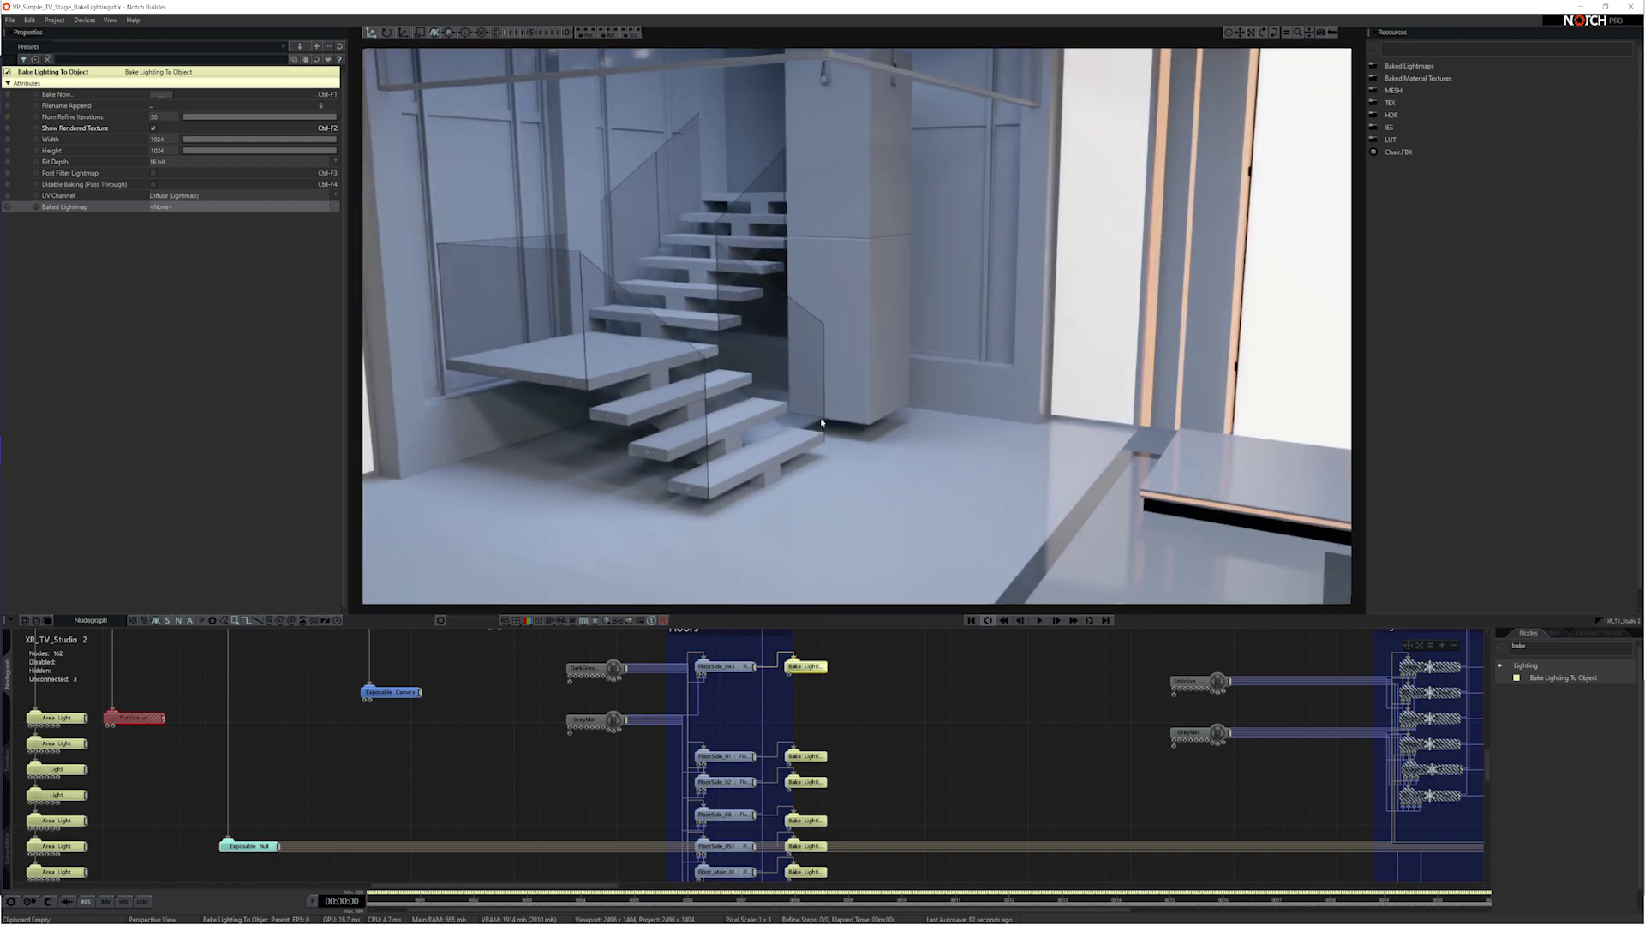
pyautogui.moveTo(821, 421); pyautogui.dragTo(836, 351)
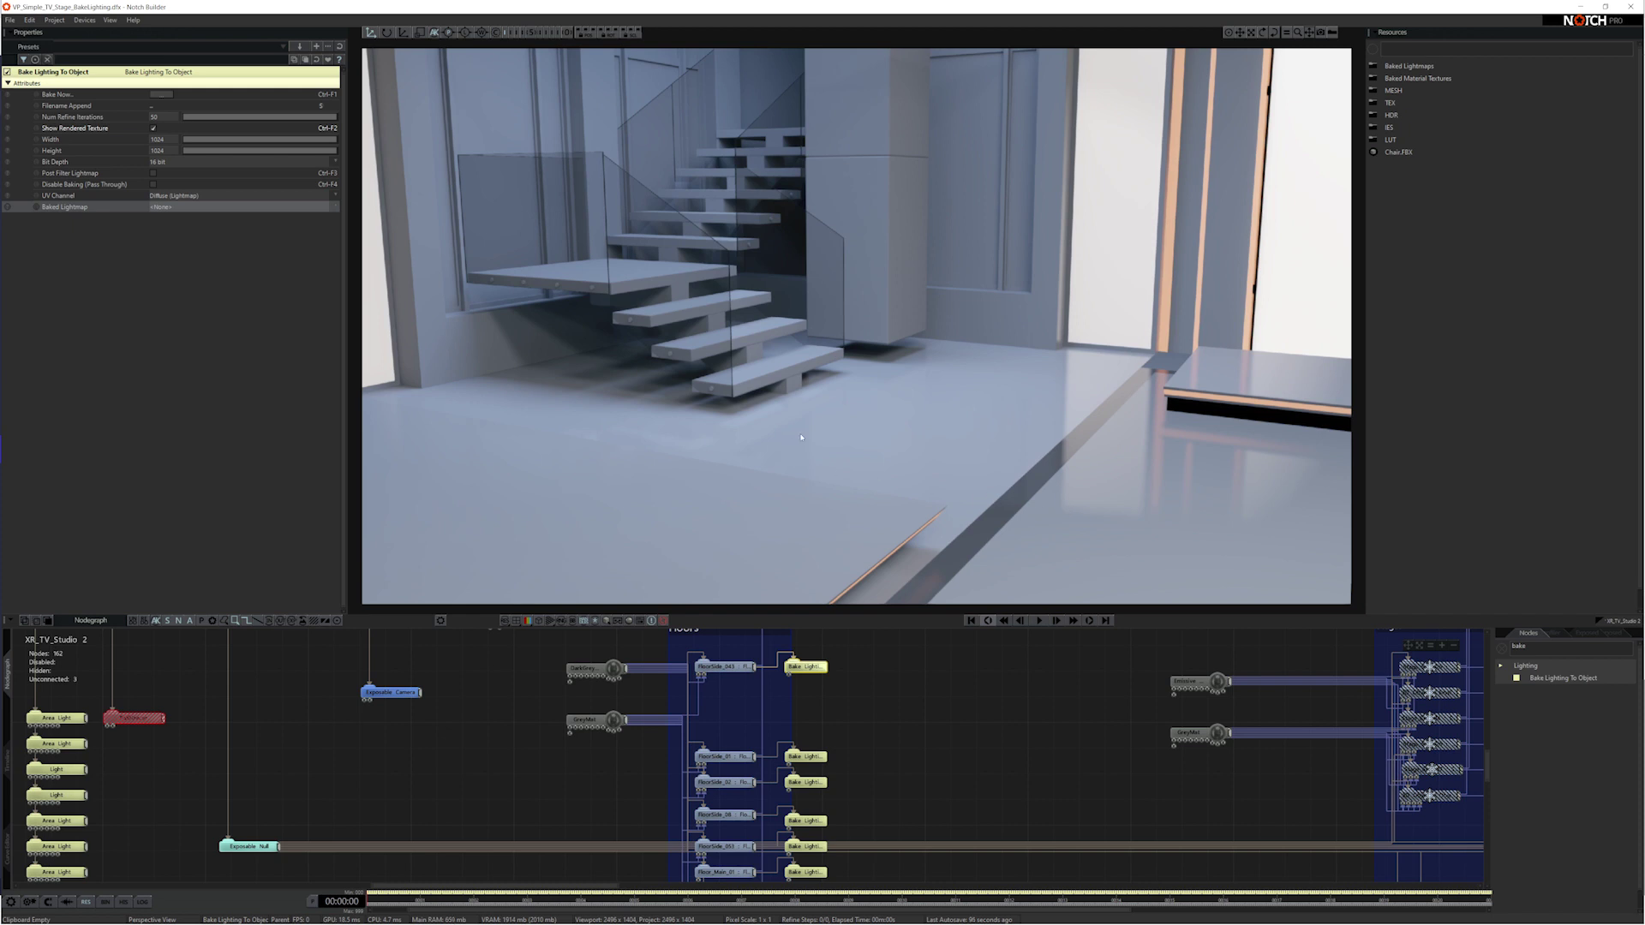
pyautogui.click(809, 375)
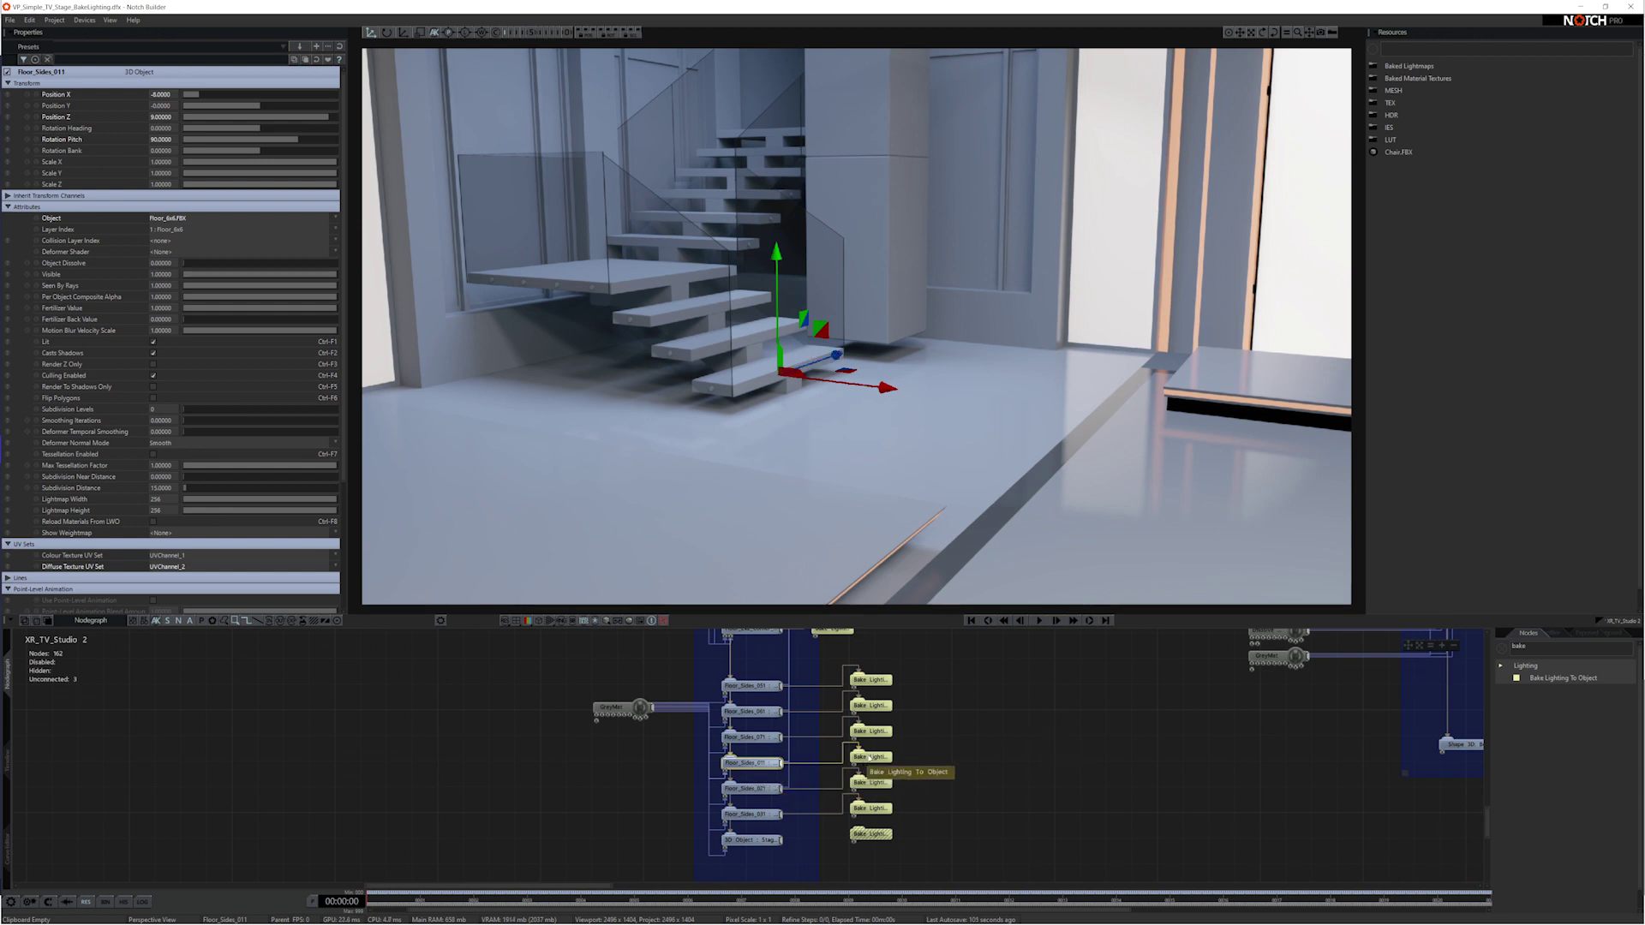
pyautogui.click(869, 757)
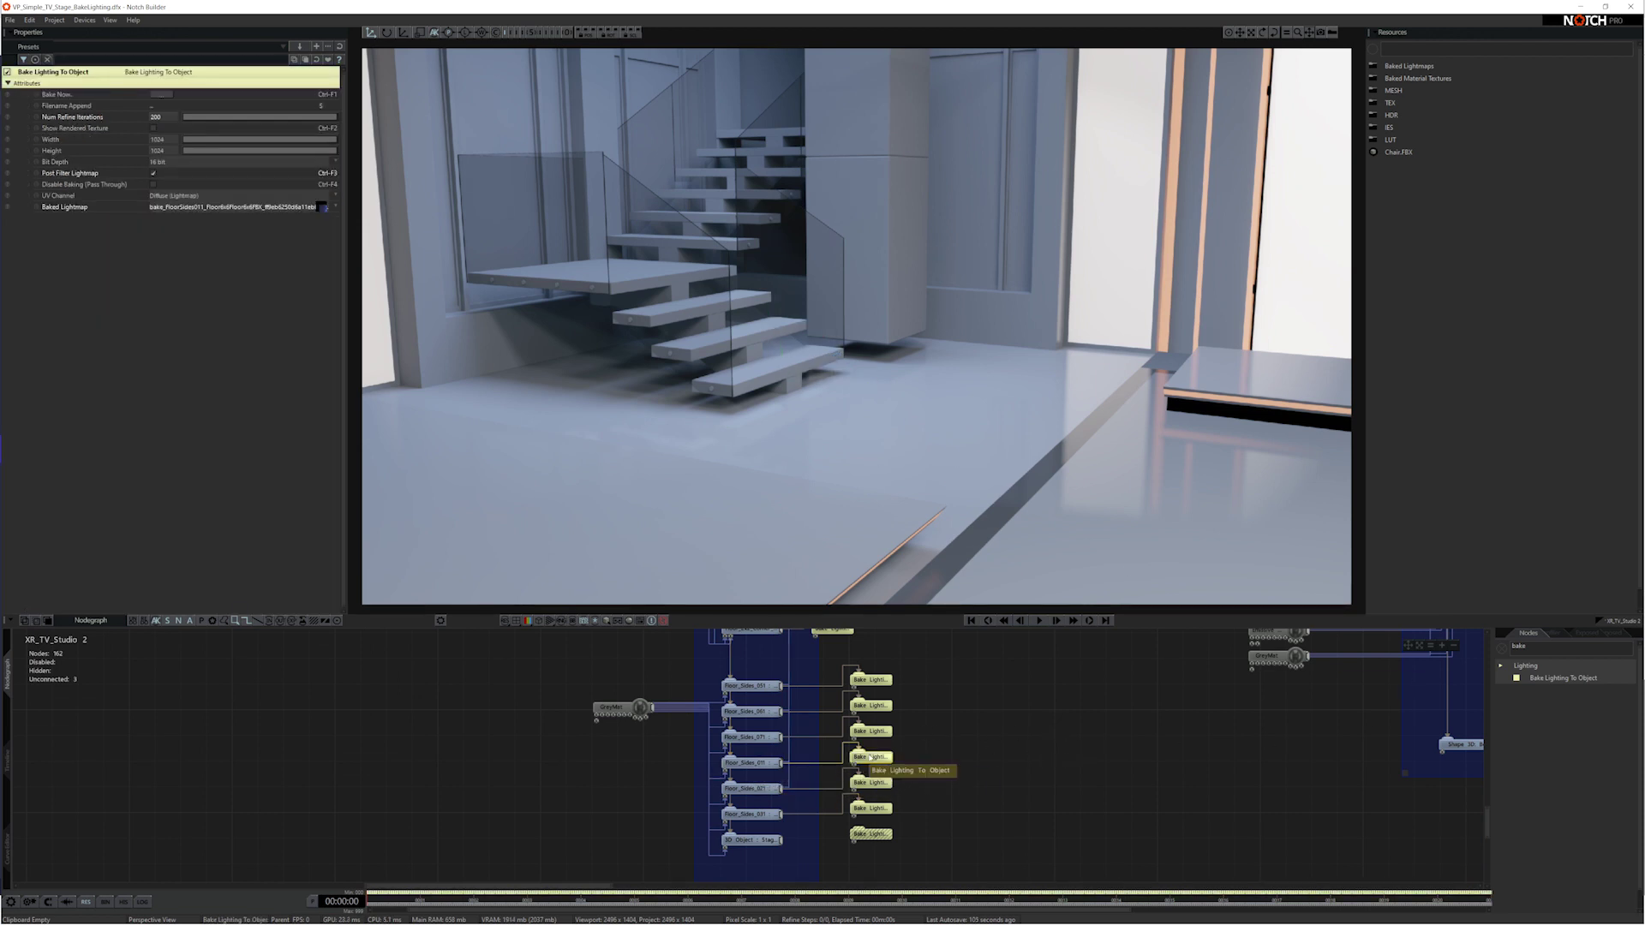
pyautogui.click(266, 208)
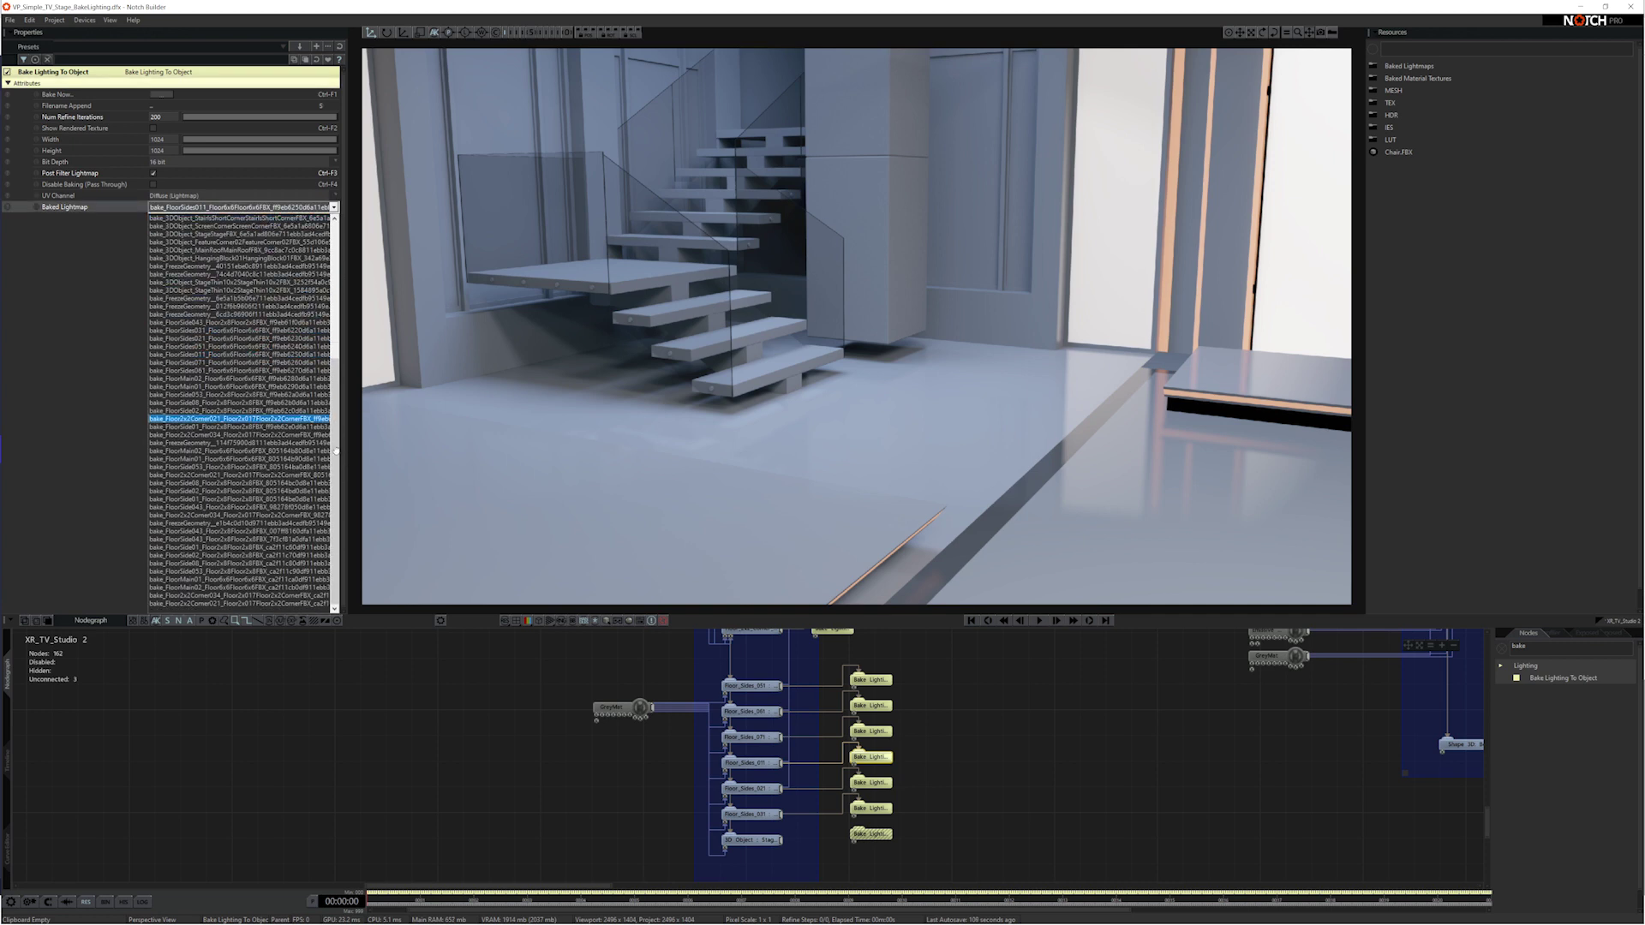
pyautogui.moveTo(337, 453); pyautogui.dragTo(335, 276)
pyautogui.click(164, 220)
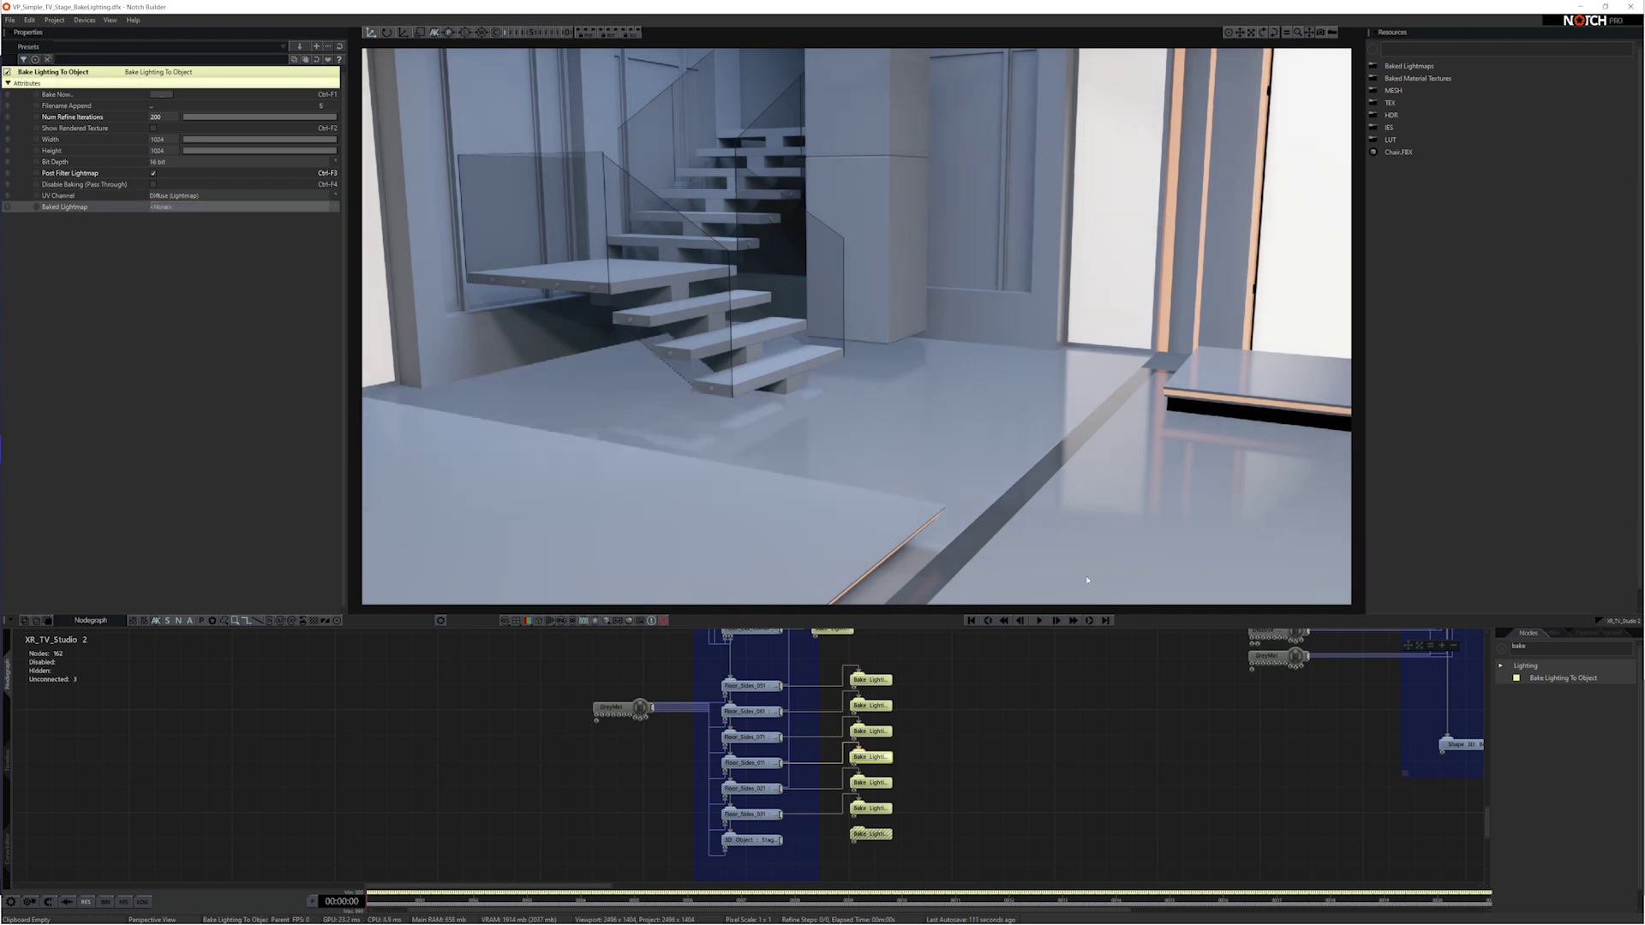
# - Offset the Floor_Sides_011 bake node slightly from its column in the nodegraph and enable ray tracing for the scene
pyautogui.scroll(2, 864, 477)
pyautogui.moveTo(871, 757); pyautogui.dragTo(897, 758)
pyautogui.moveTo(695, 711); pyautogui.dragTo(749, 795, button='middle')
pyautogui.scroll(-3, 681, 765)
pyautogui.scroll(-1, 683, 767)
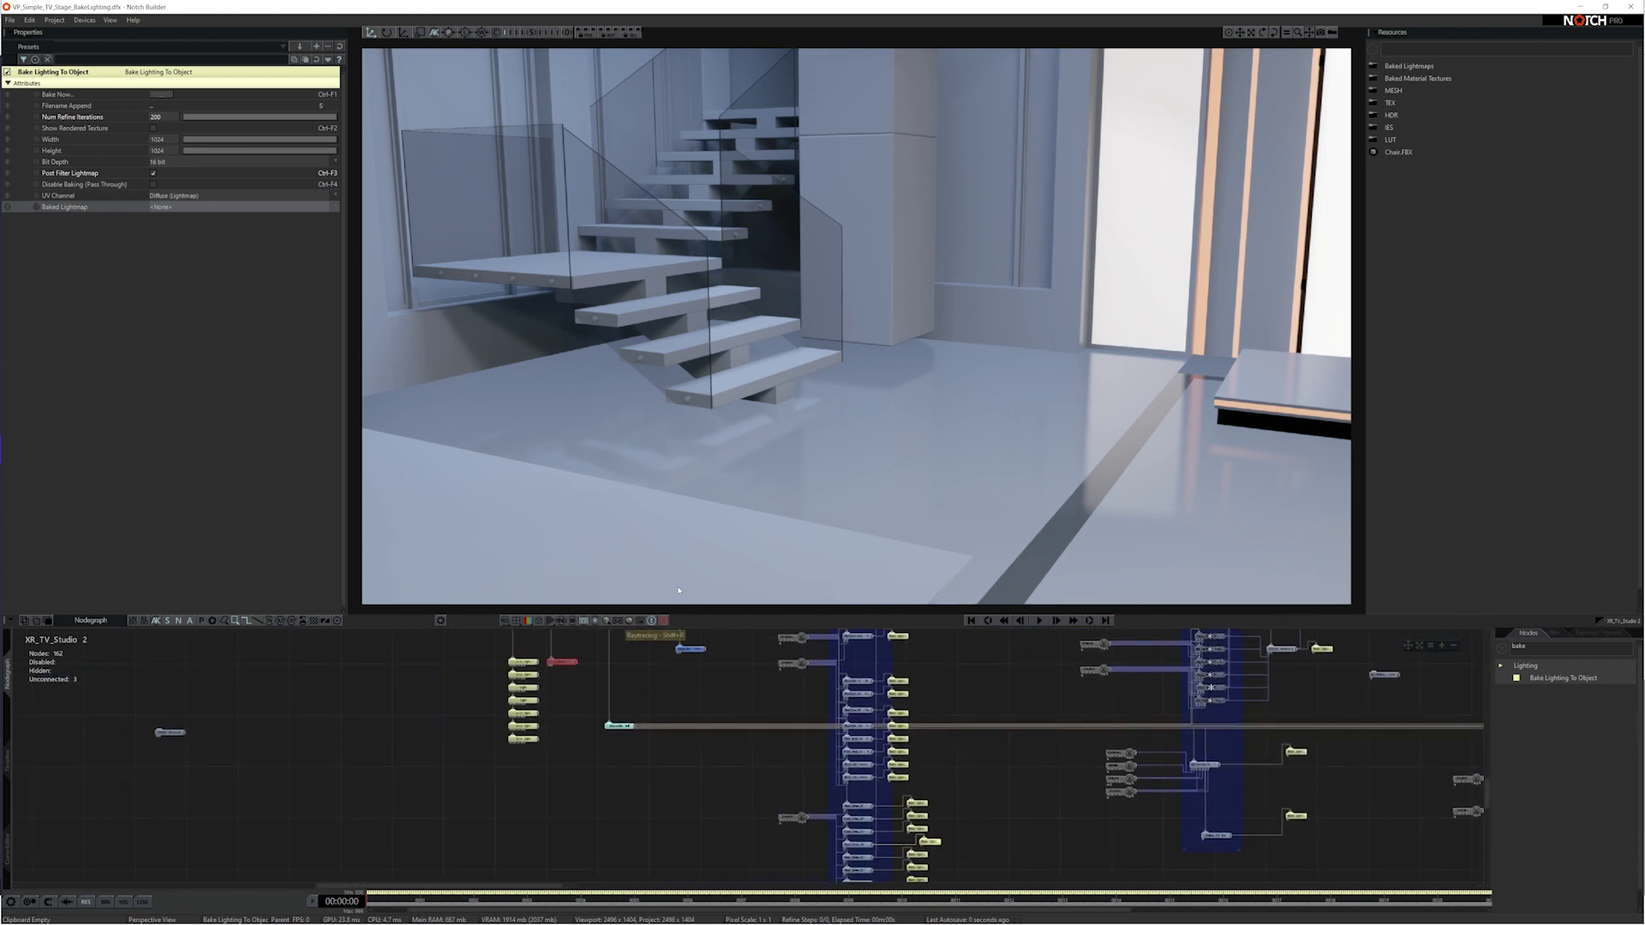
pyautogui.click(629, 621)
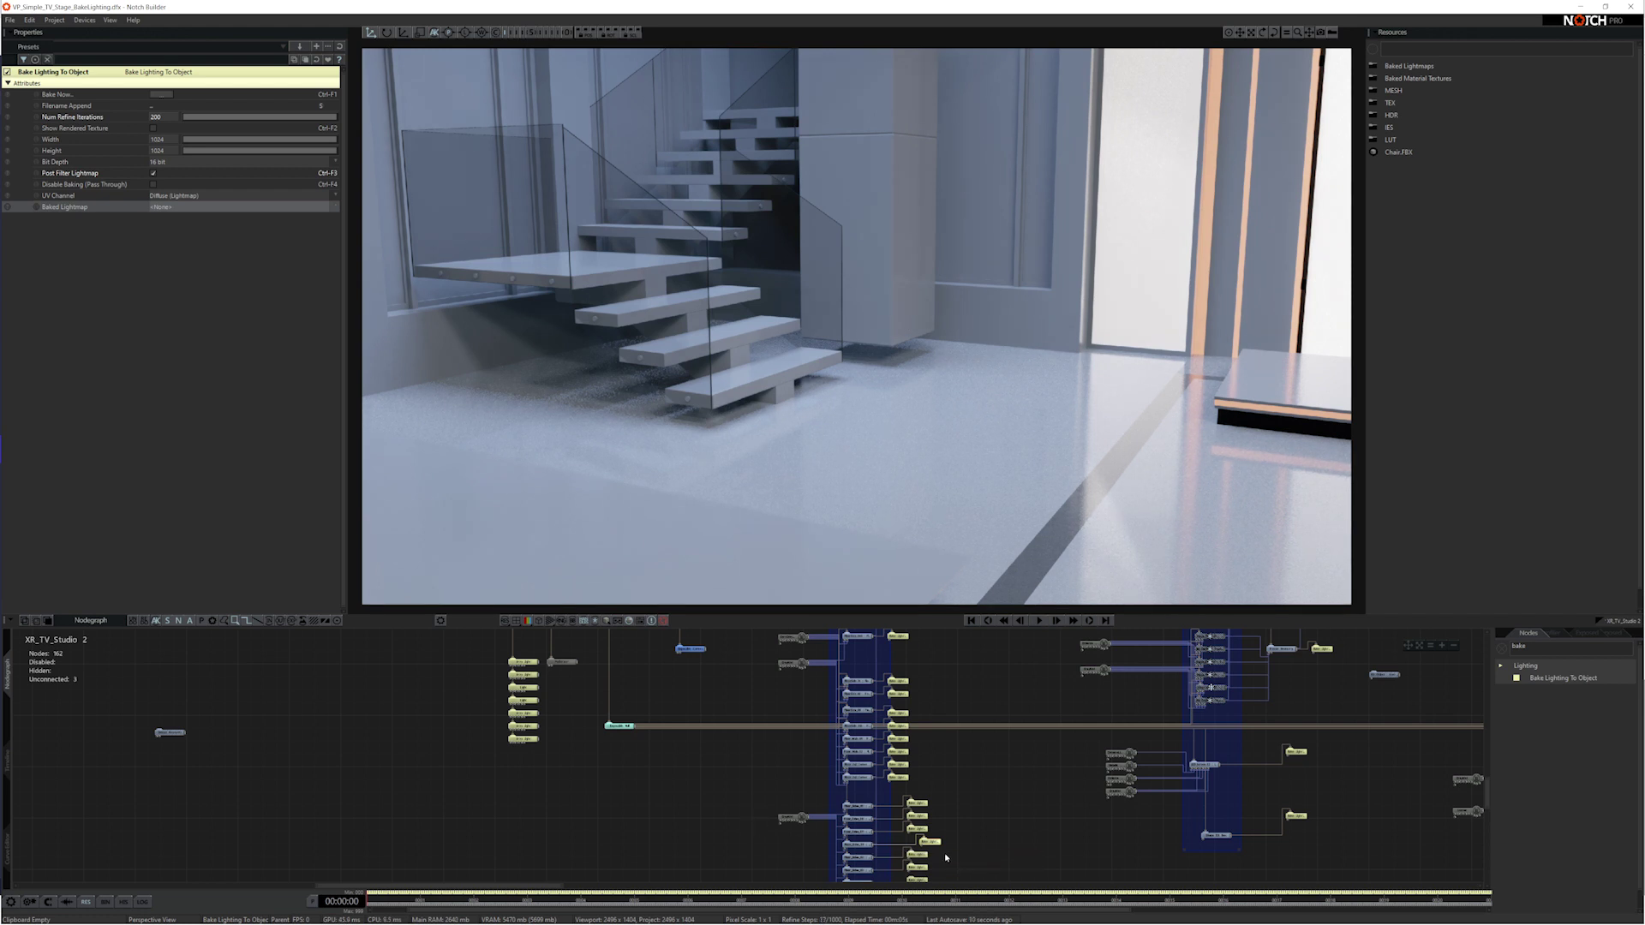
# - Set Num Refine Iterations to 50 on the Floor_Sides_011 bake node
pyautogui.moveTo(945, 856); pyautogui.dragTo(862, 711, button='middle')
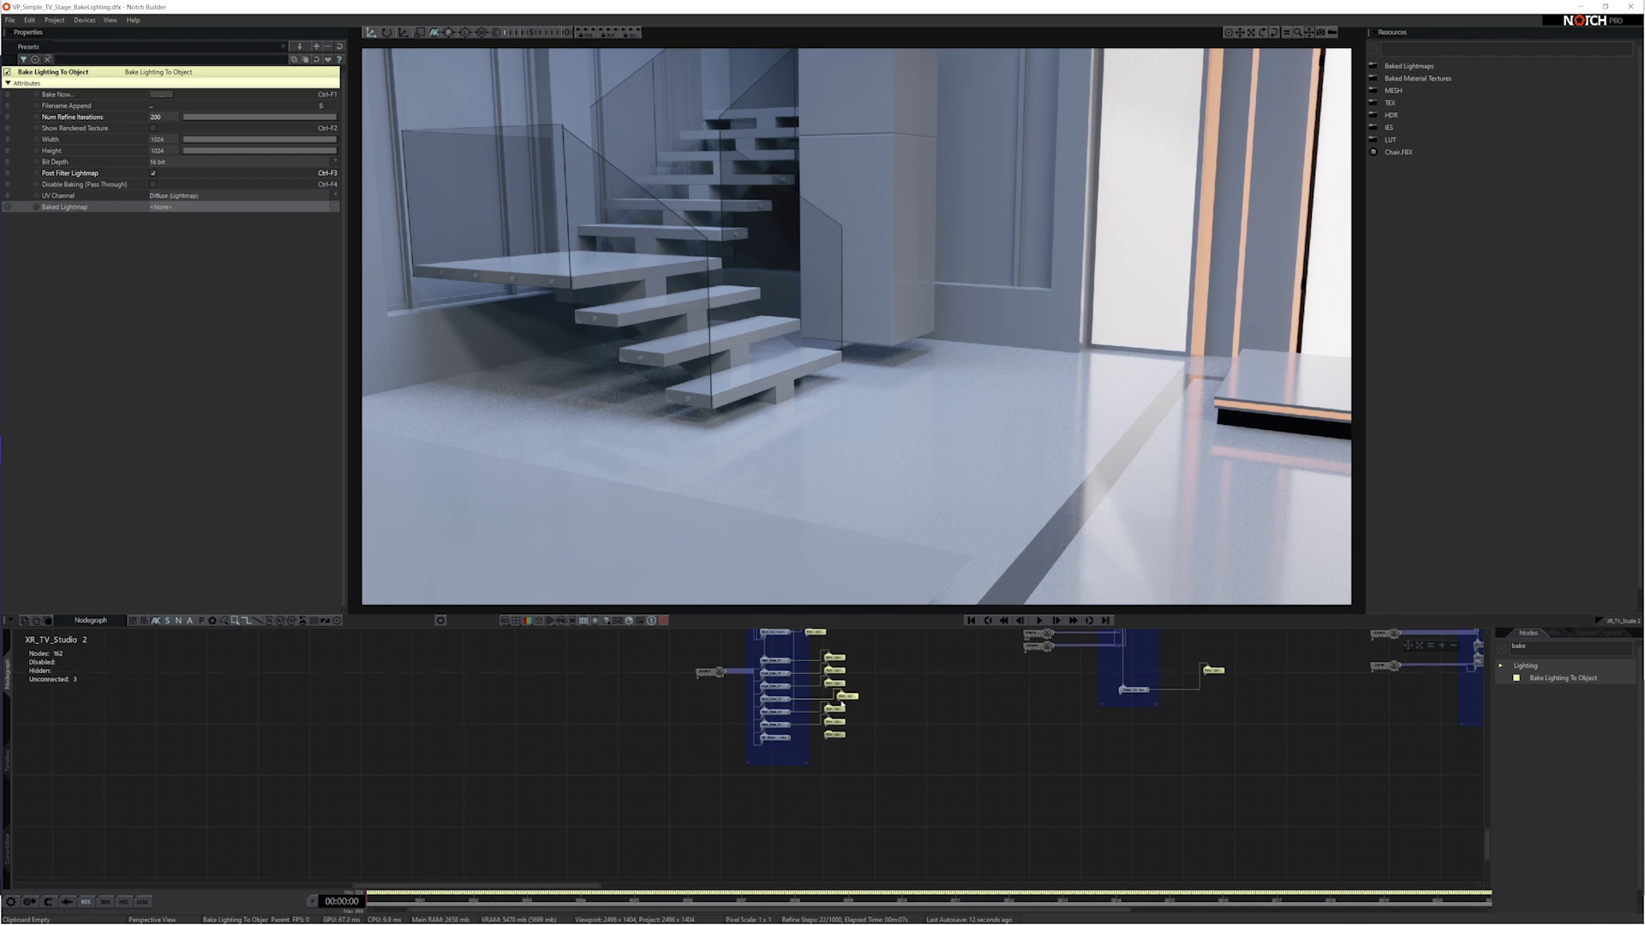
pyautogui.scroll(4, 841, 704)
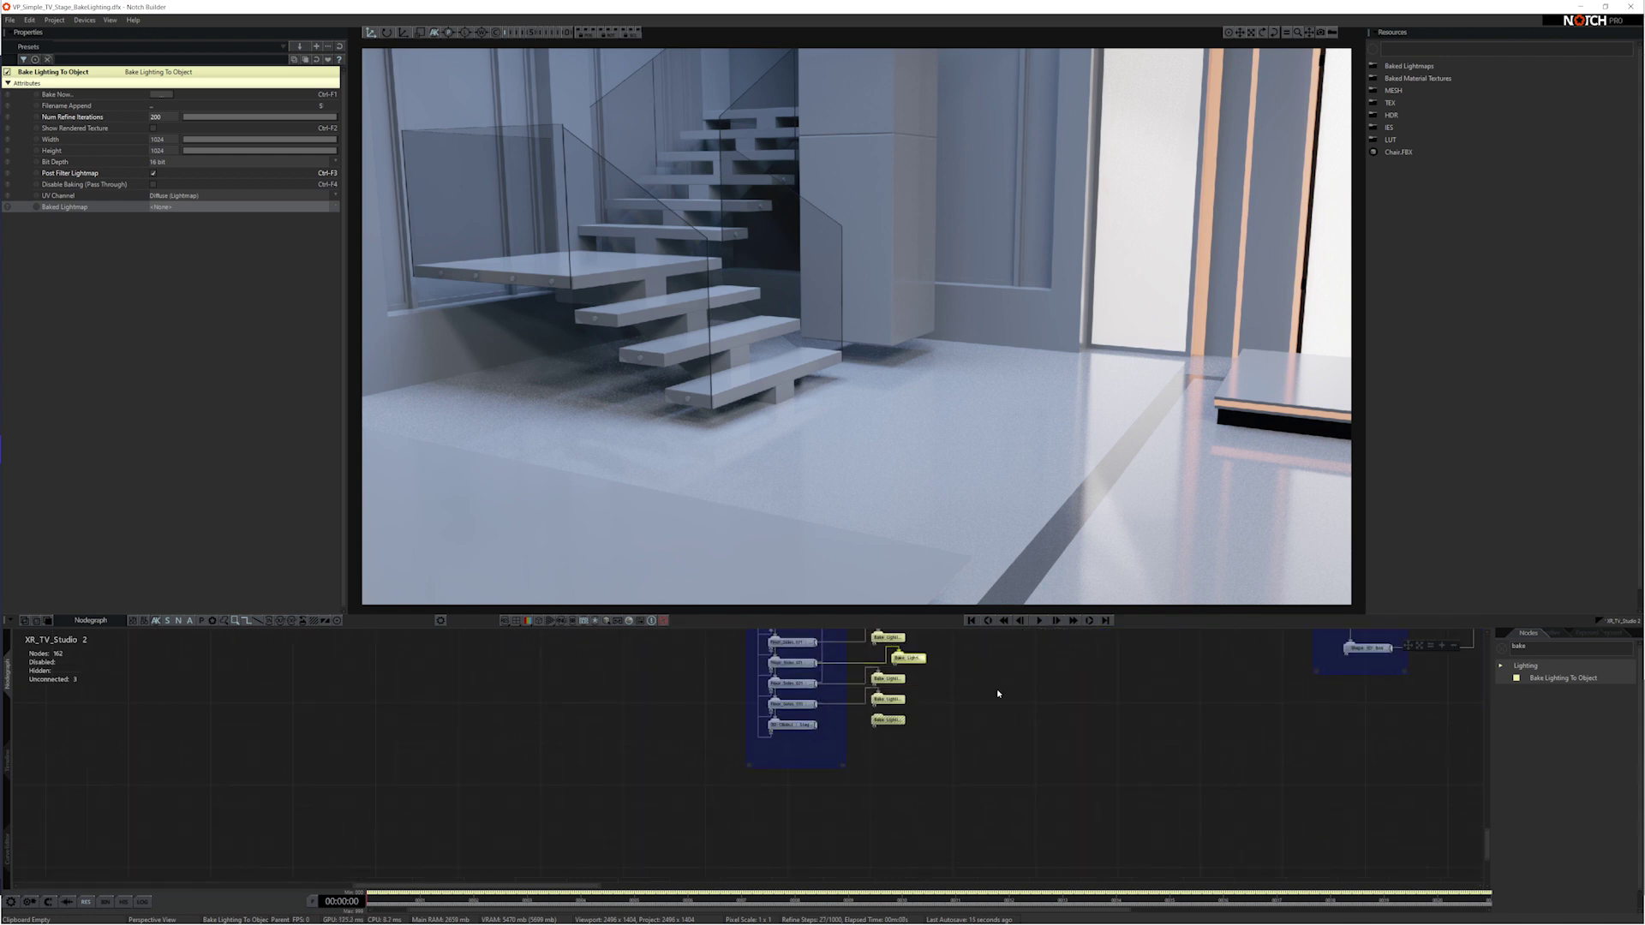
pyautogui.scroll(3, 948, 749)
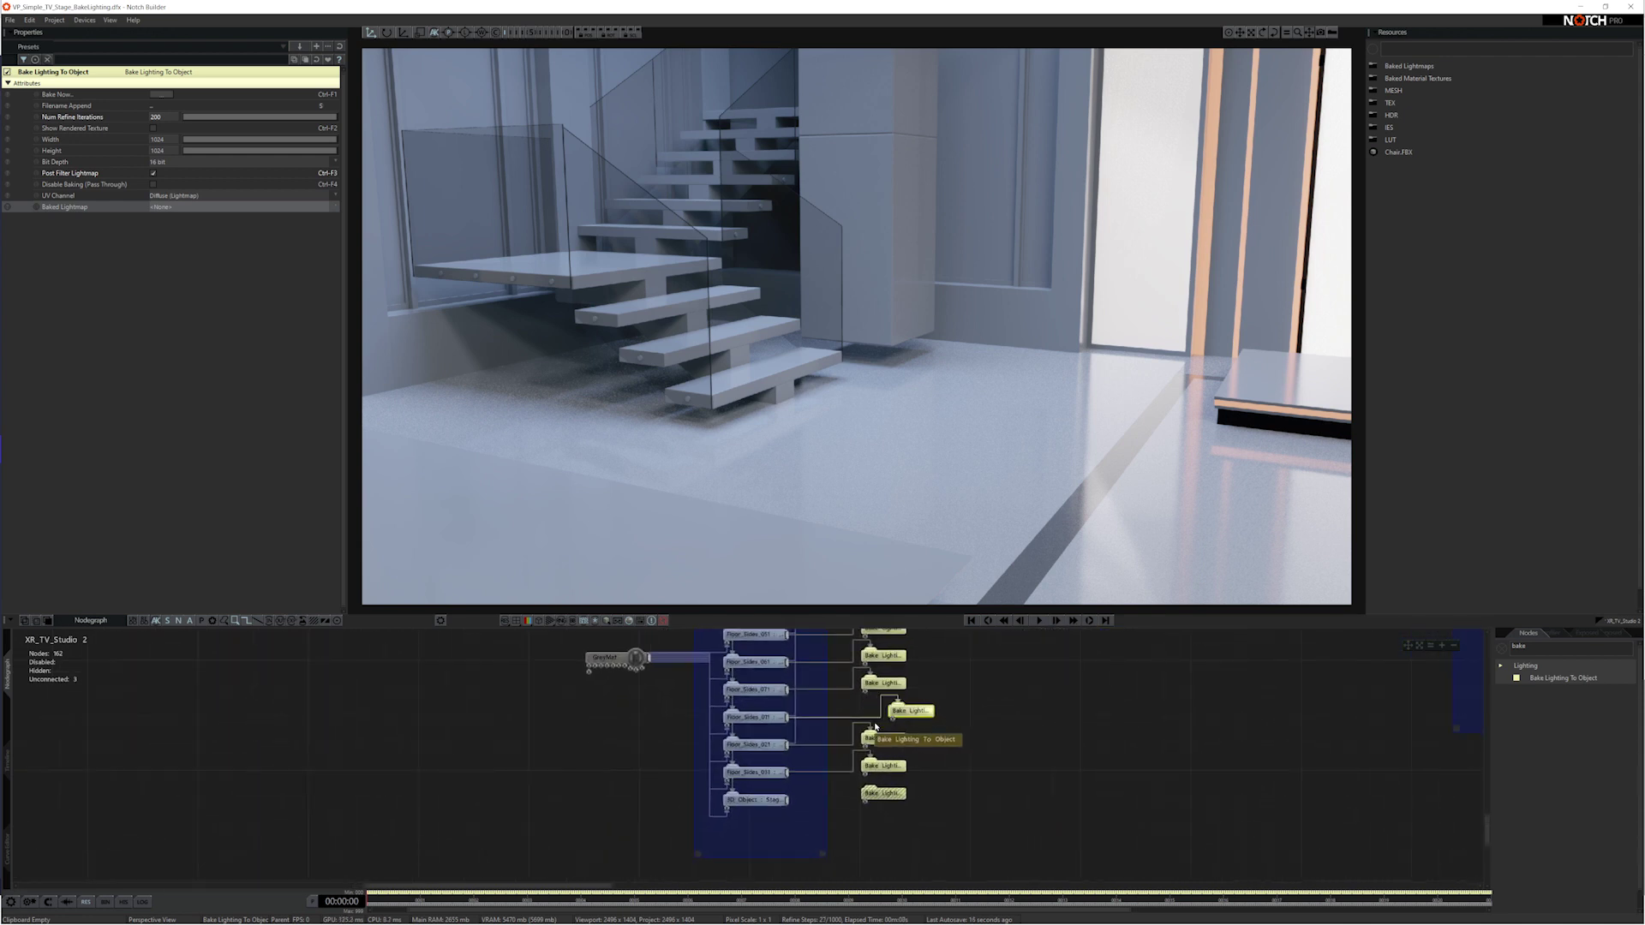
pyautogui.click(156, 117)
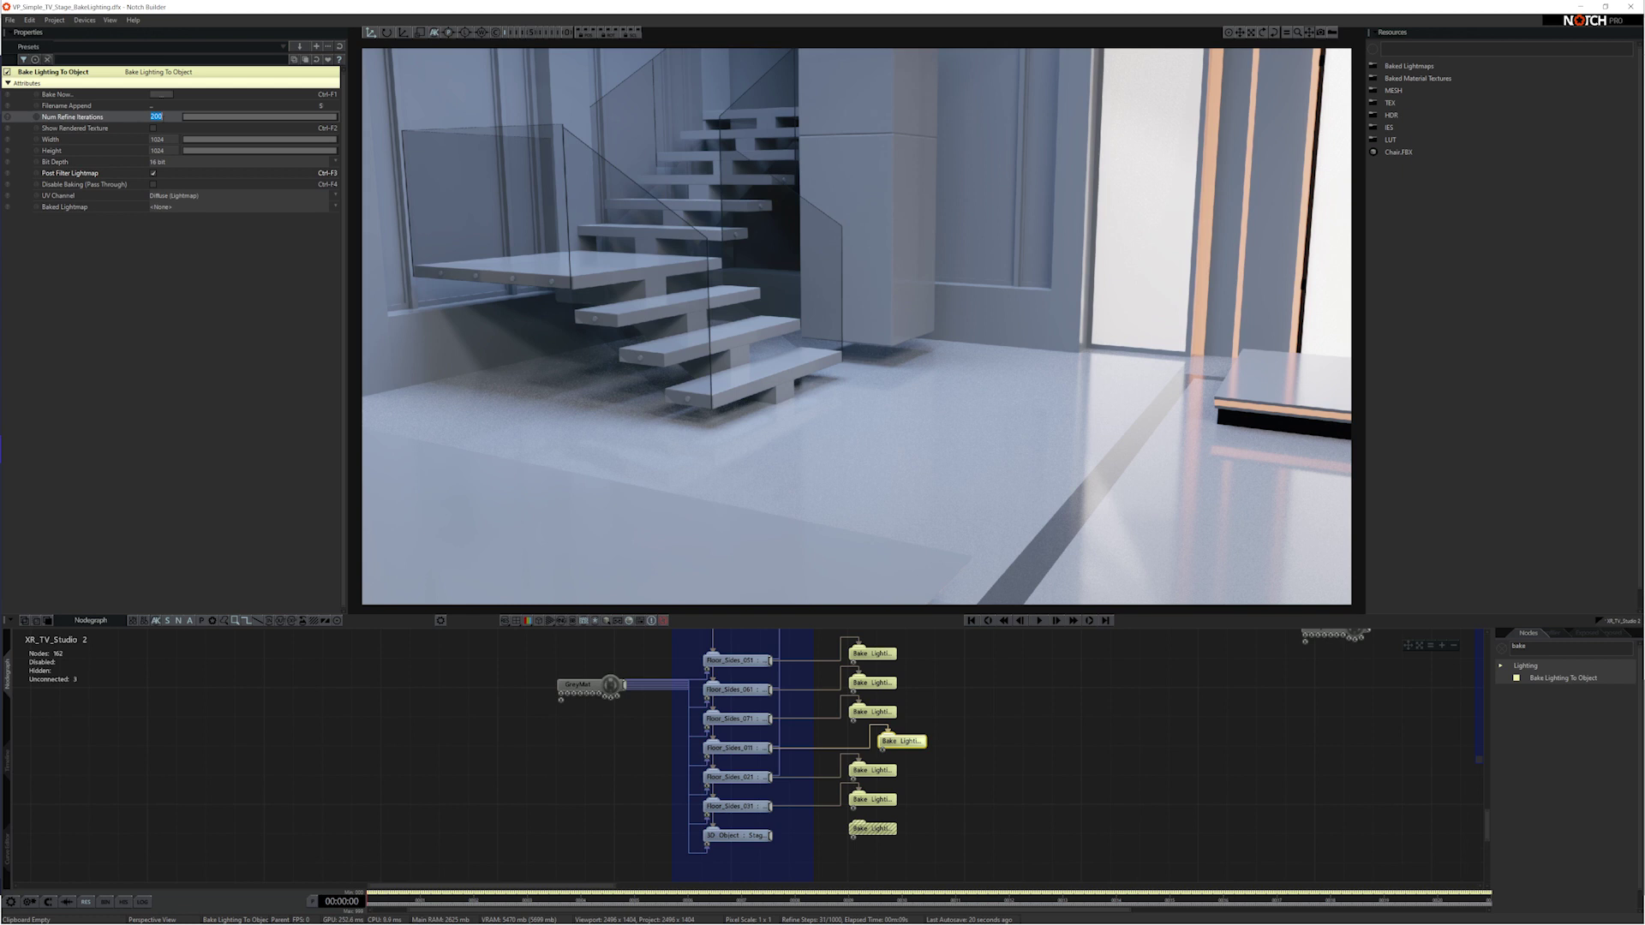
pyautogui.write('50')
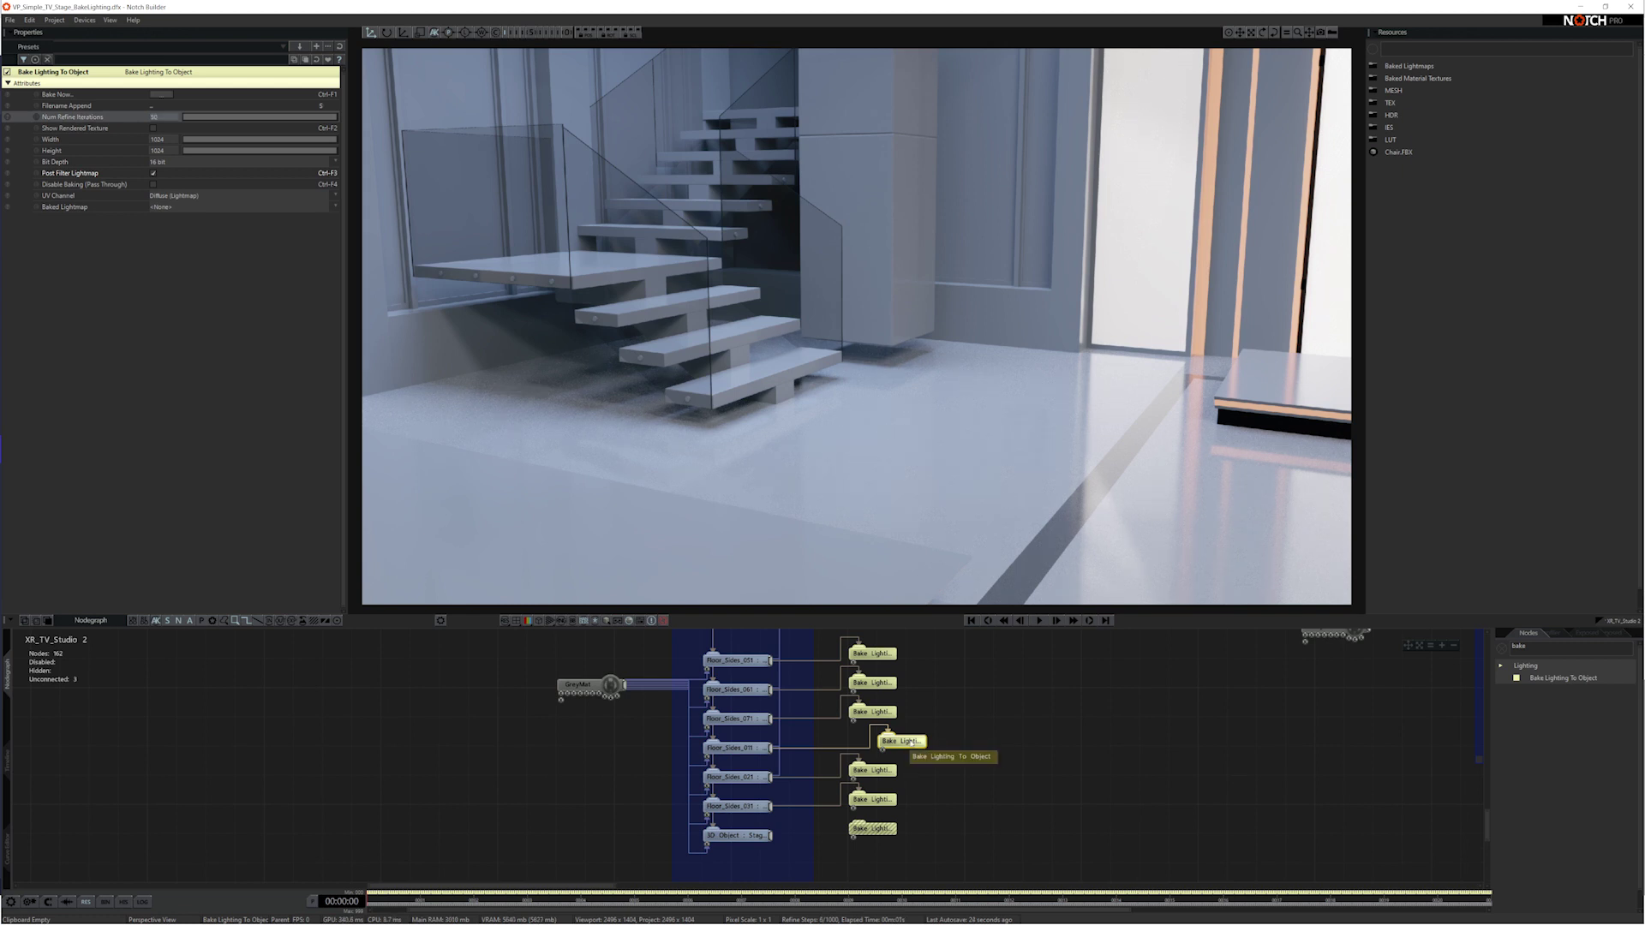
# - Delete the Floor_Sides_011 bake node and connect a fresh Bake Lighting To Object node to that object in its place
pyautogui.press('Delete')
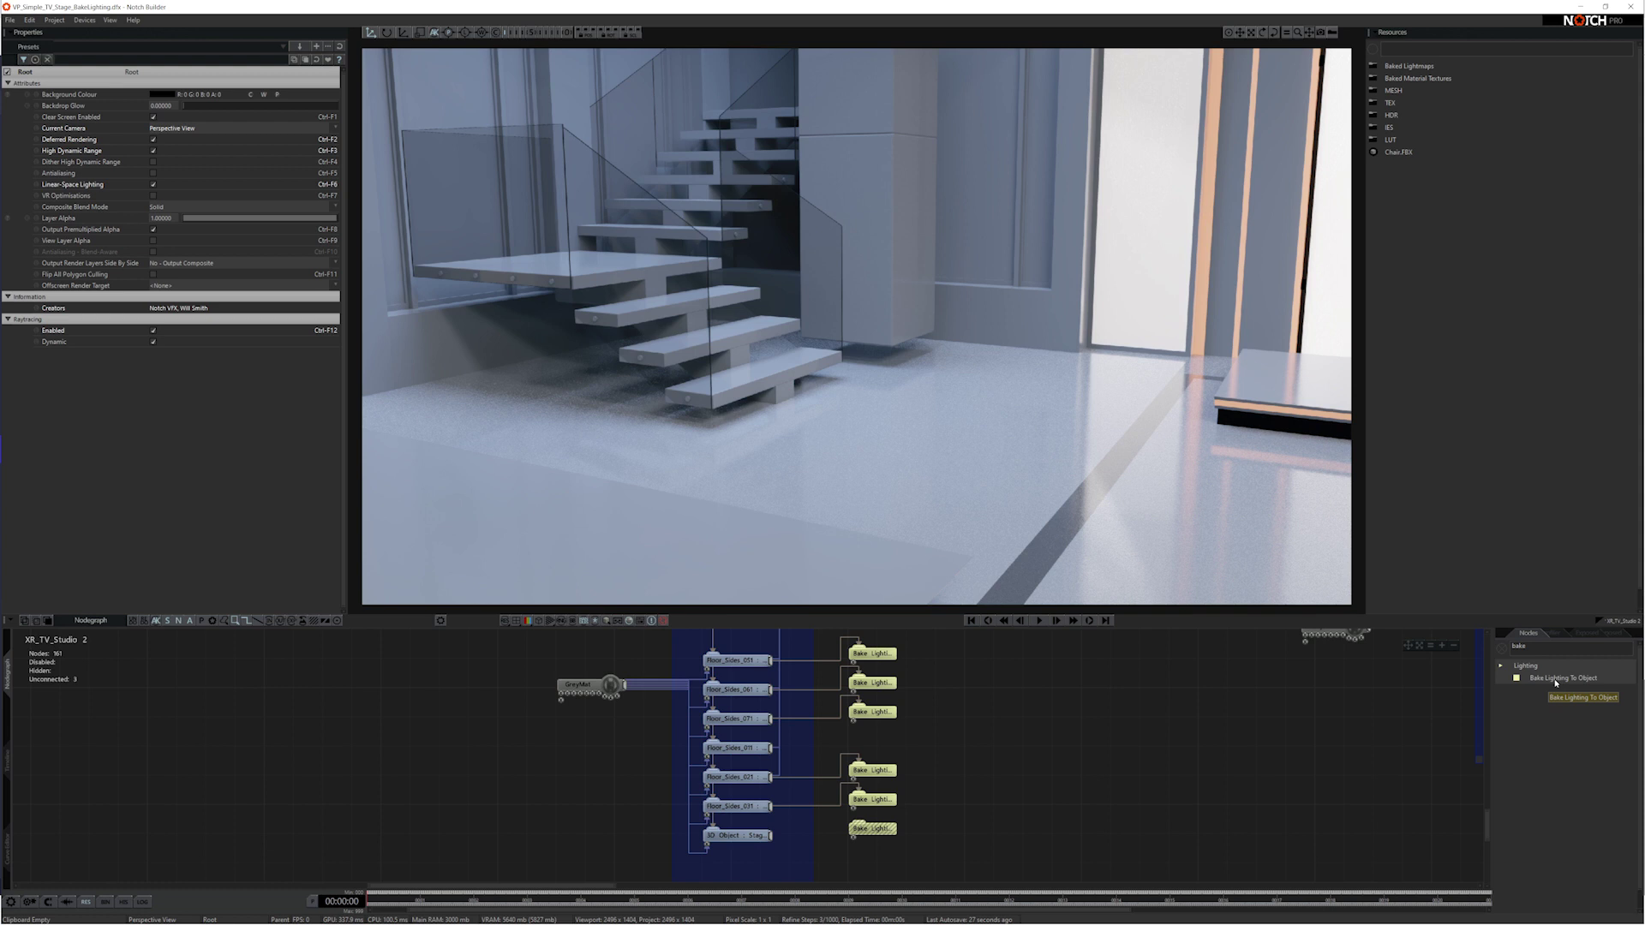
pyautogui.moveTo(1054, 742); pyautogui.dragTo(878, 742)
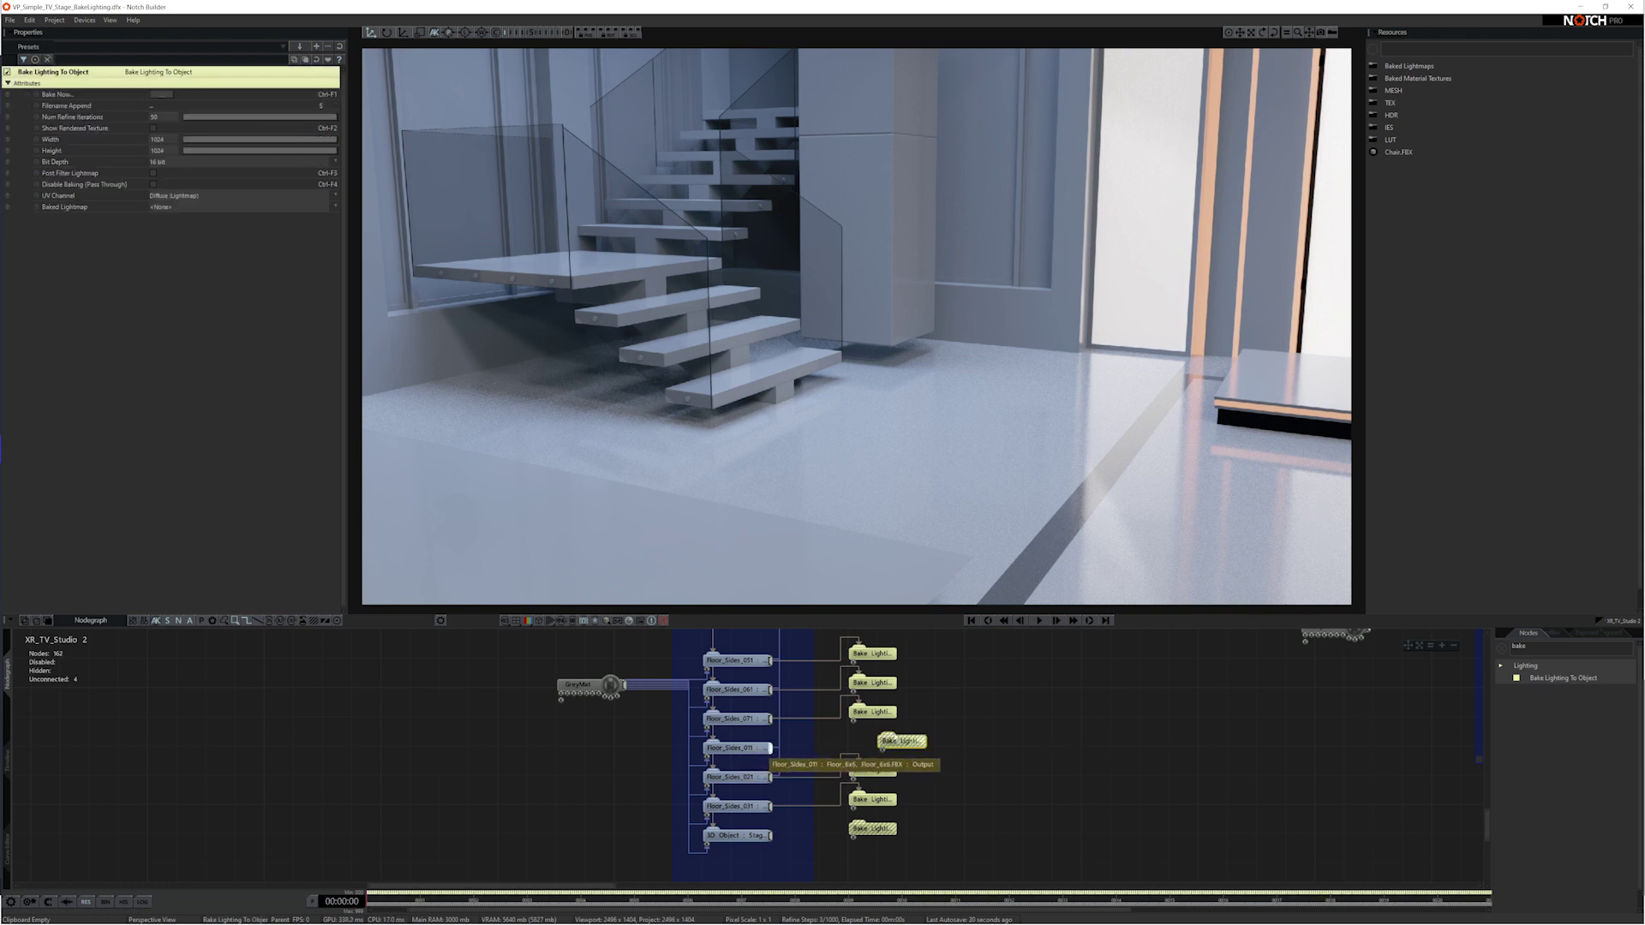
pyautogui.moveTo(770, 748); pyautogui.dragTo(899, 742)
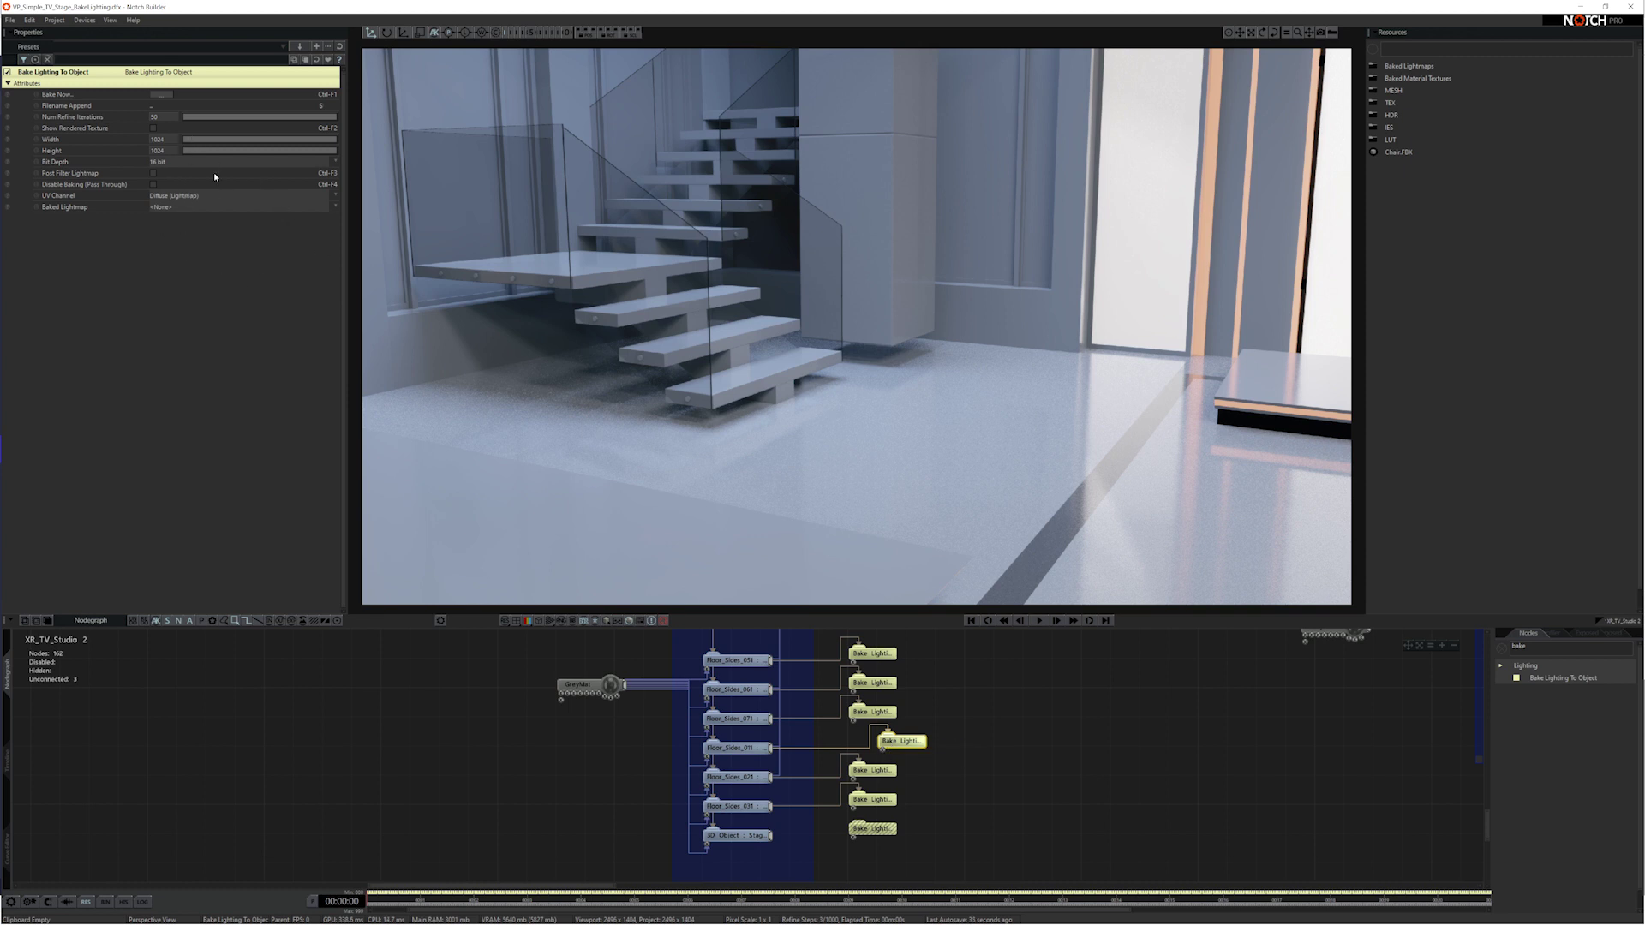
# - Bake the lighting for Floor_Sides_011 with the default bake properties and inspect the baked shadows under the staircase up close
pyautogui.click(170, 94)
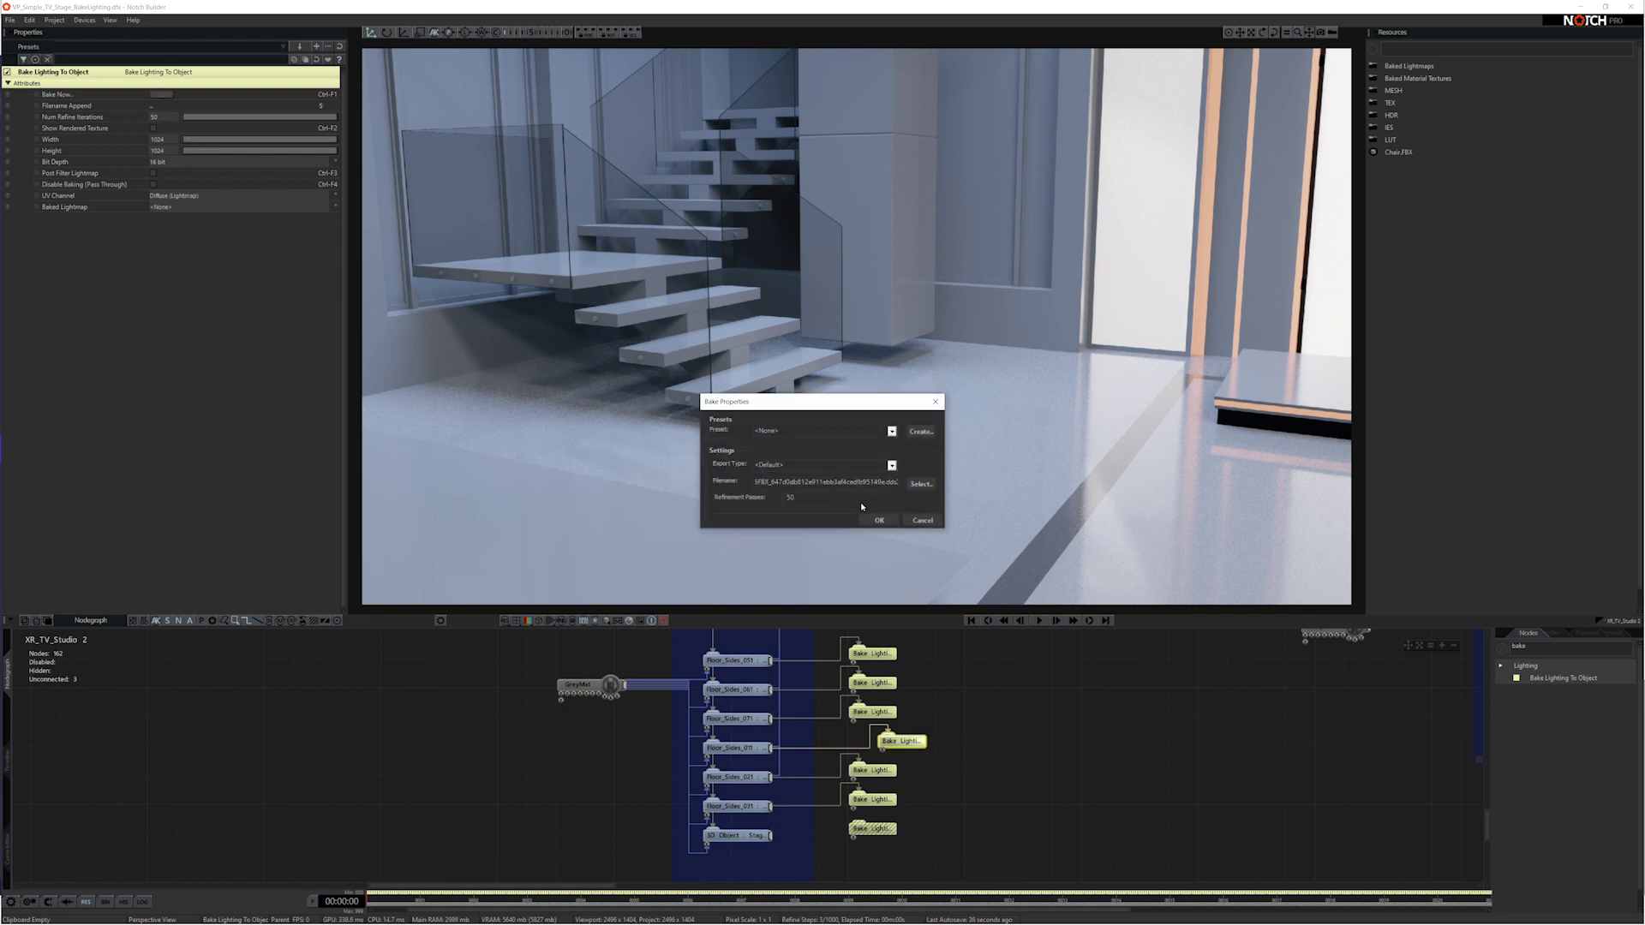
pyautogui.click(880, 520)
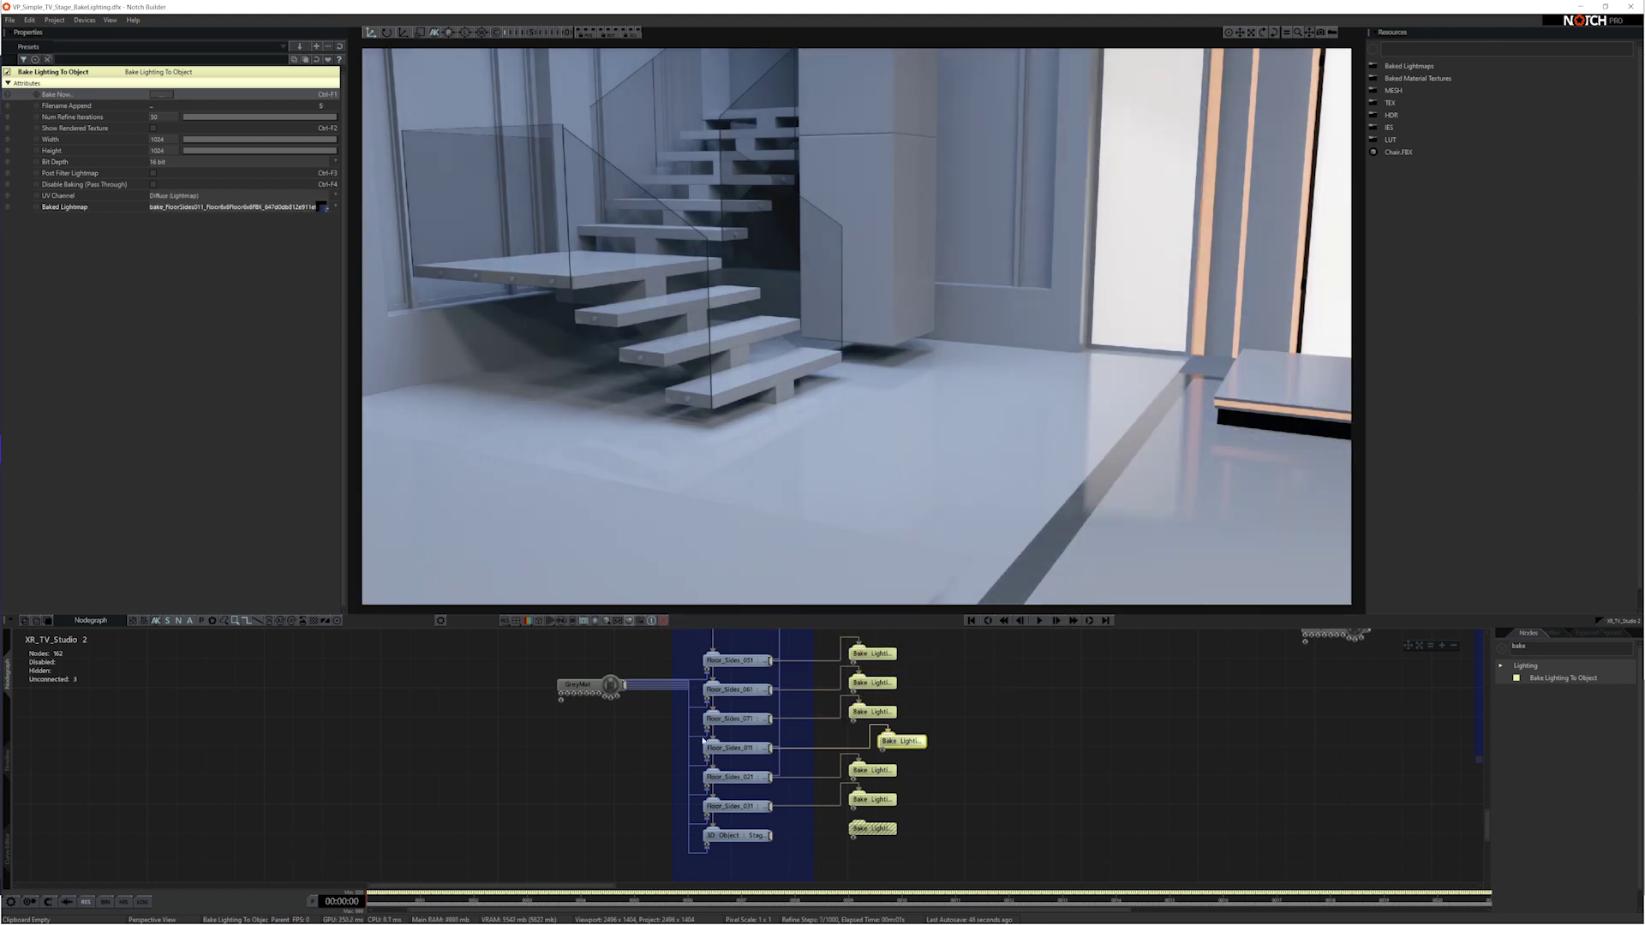
pyautogui.scroll(5, 696, 438)
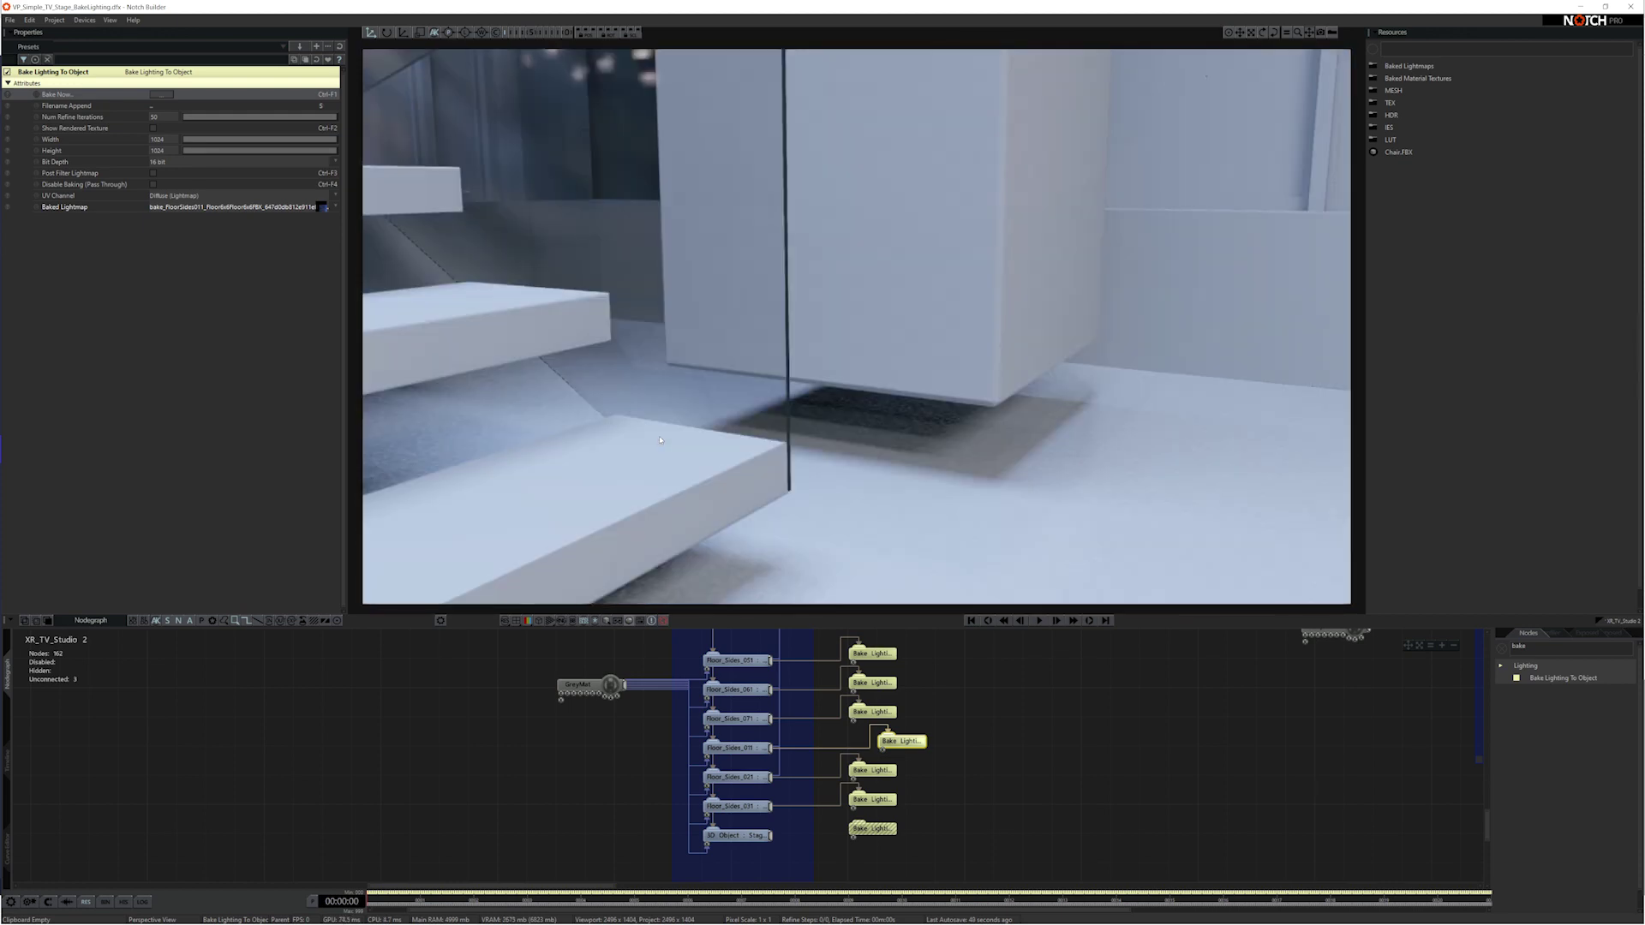
# - Set Num Refine Iterations to 200 on the Floor_Sides_011 bake node, rebake its lighting and inspect the grain in the shadows under the stairs
pyautogui.moveTo(696, 438); pyautogui.dragTo(861, 384, button='middle')
pyautogui.moveTo(830, 448); pyautogui.dragTo(828, 441, button='middle')
pyautogui.scroll(6, 827, 440)
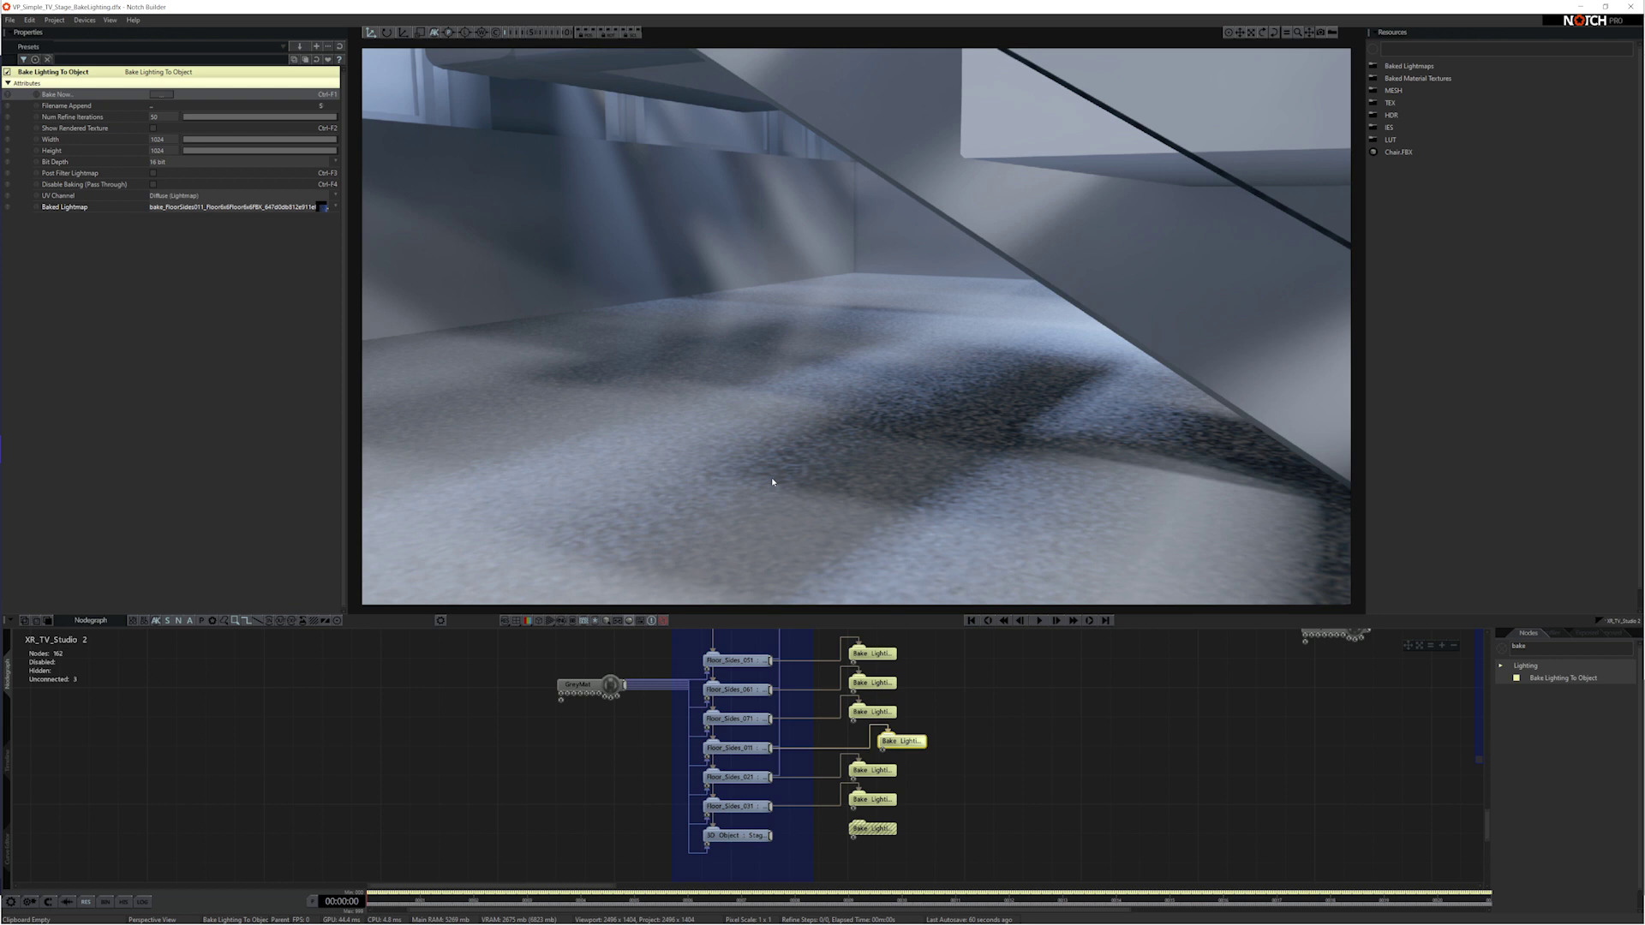
pyautogui.scroll(-5, 743, 542)
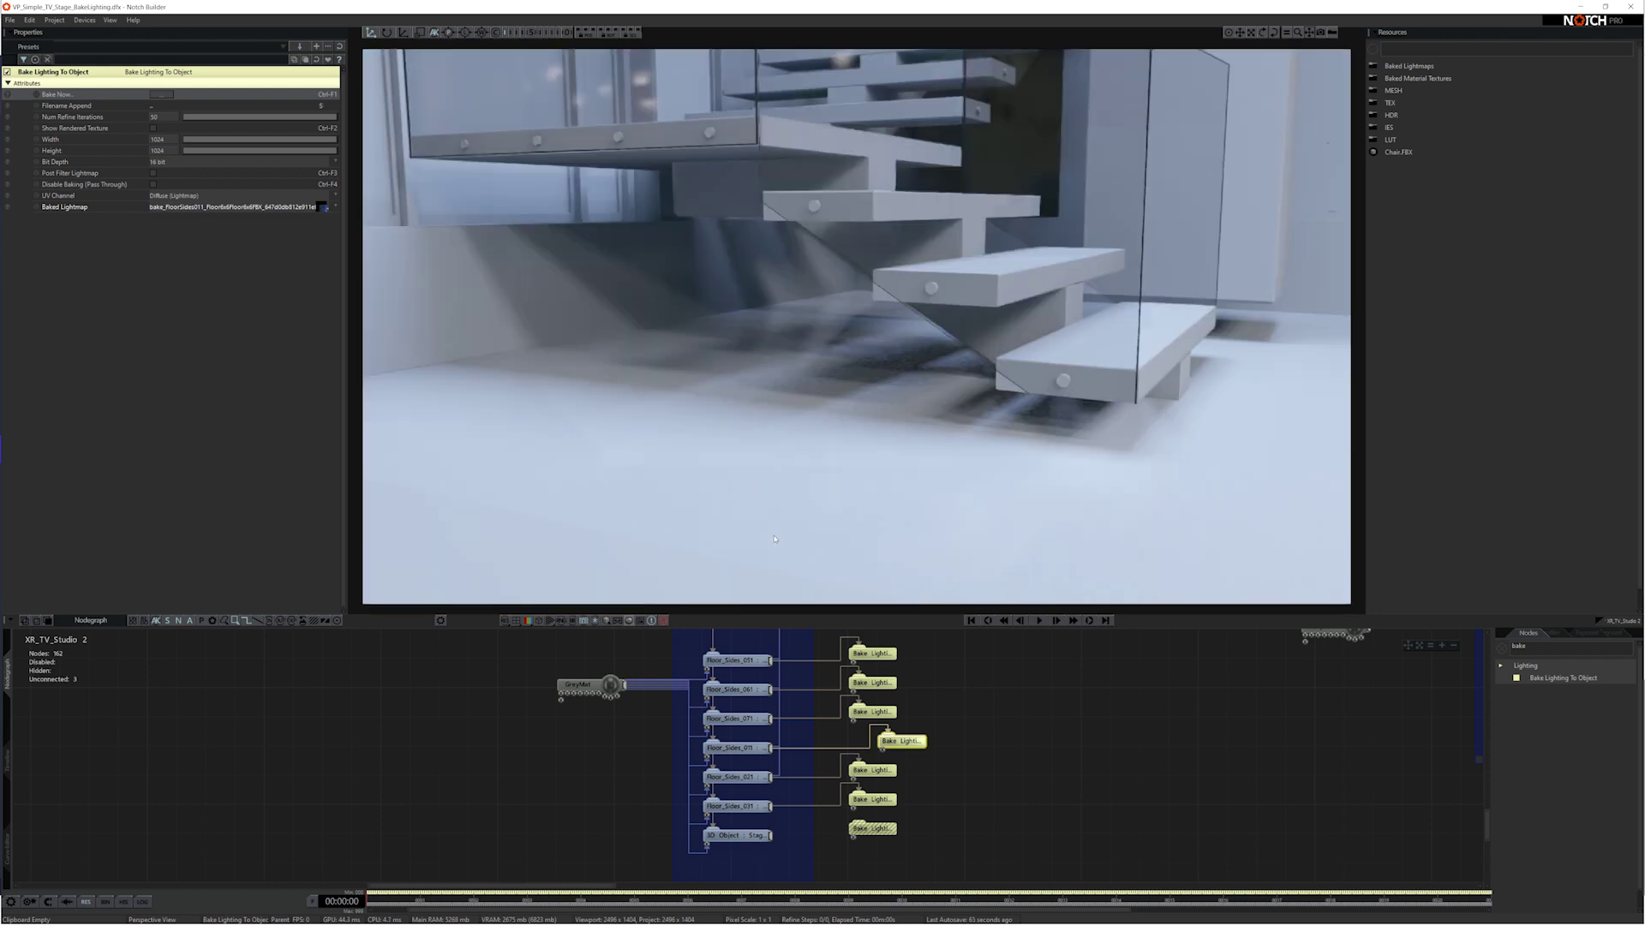
pyautogui.scroll(5, 860, 458)
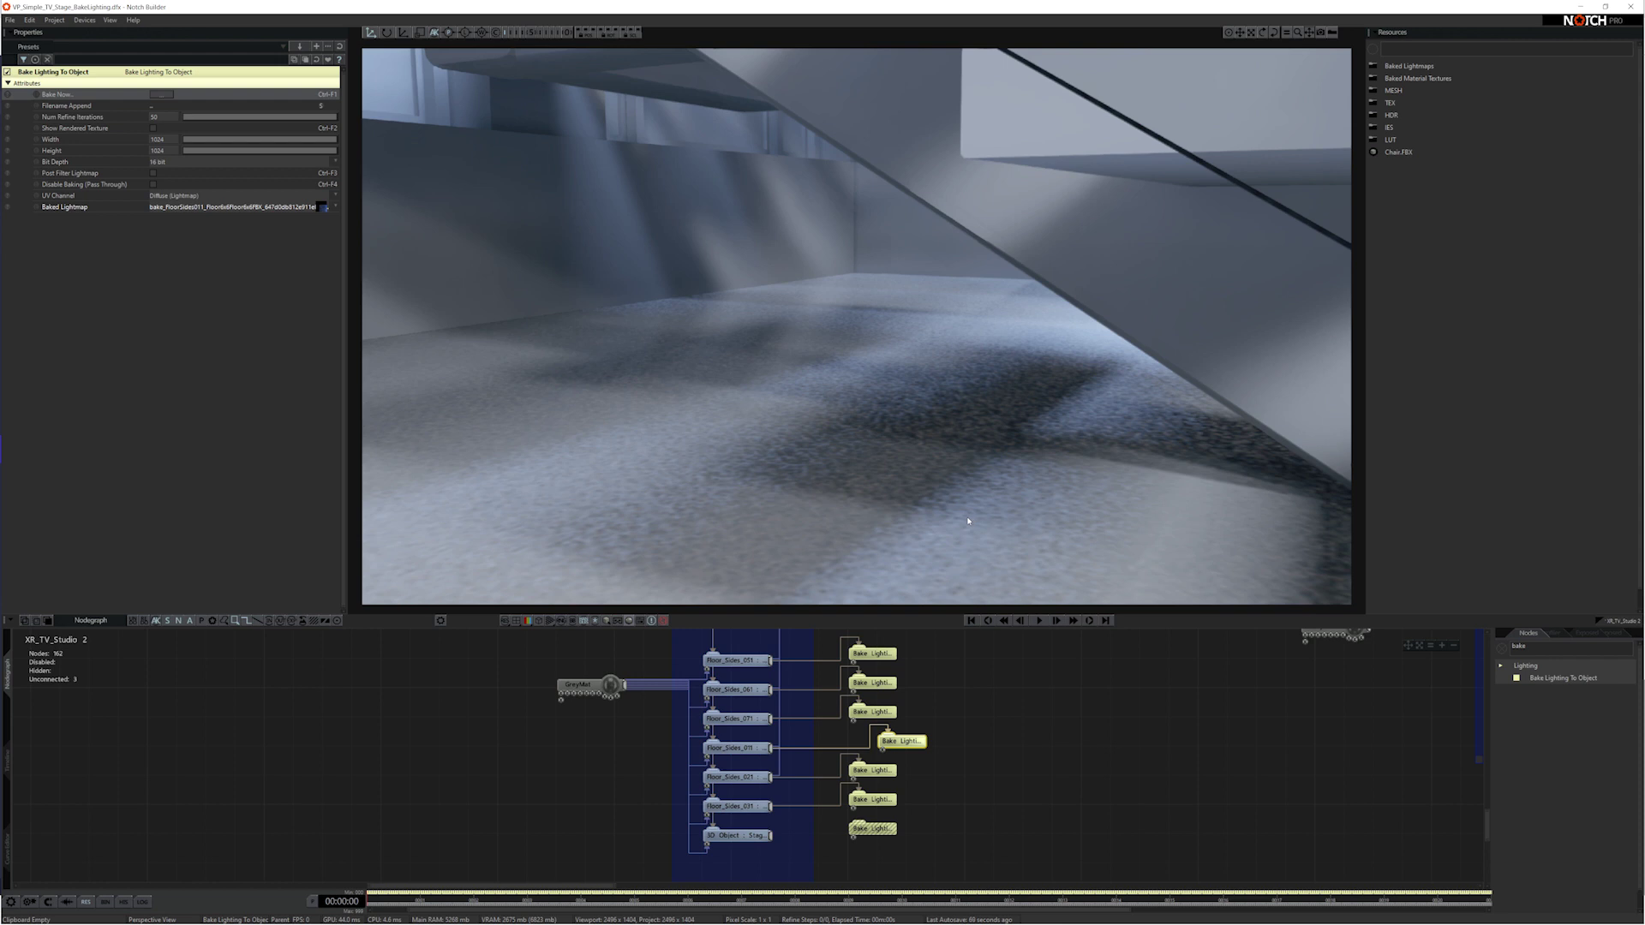
pyautogui.scroll(-5, 968, 521)
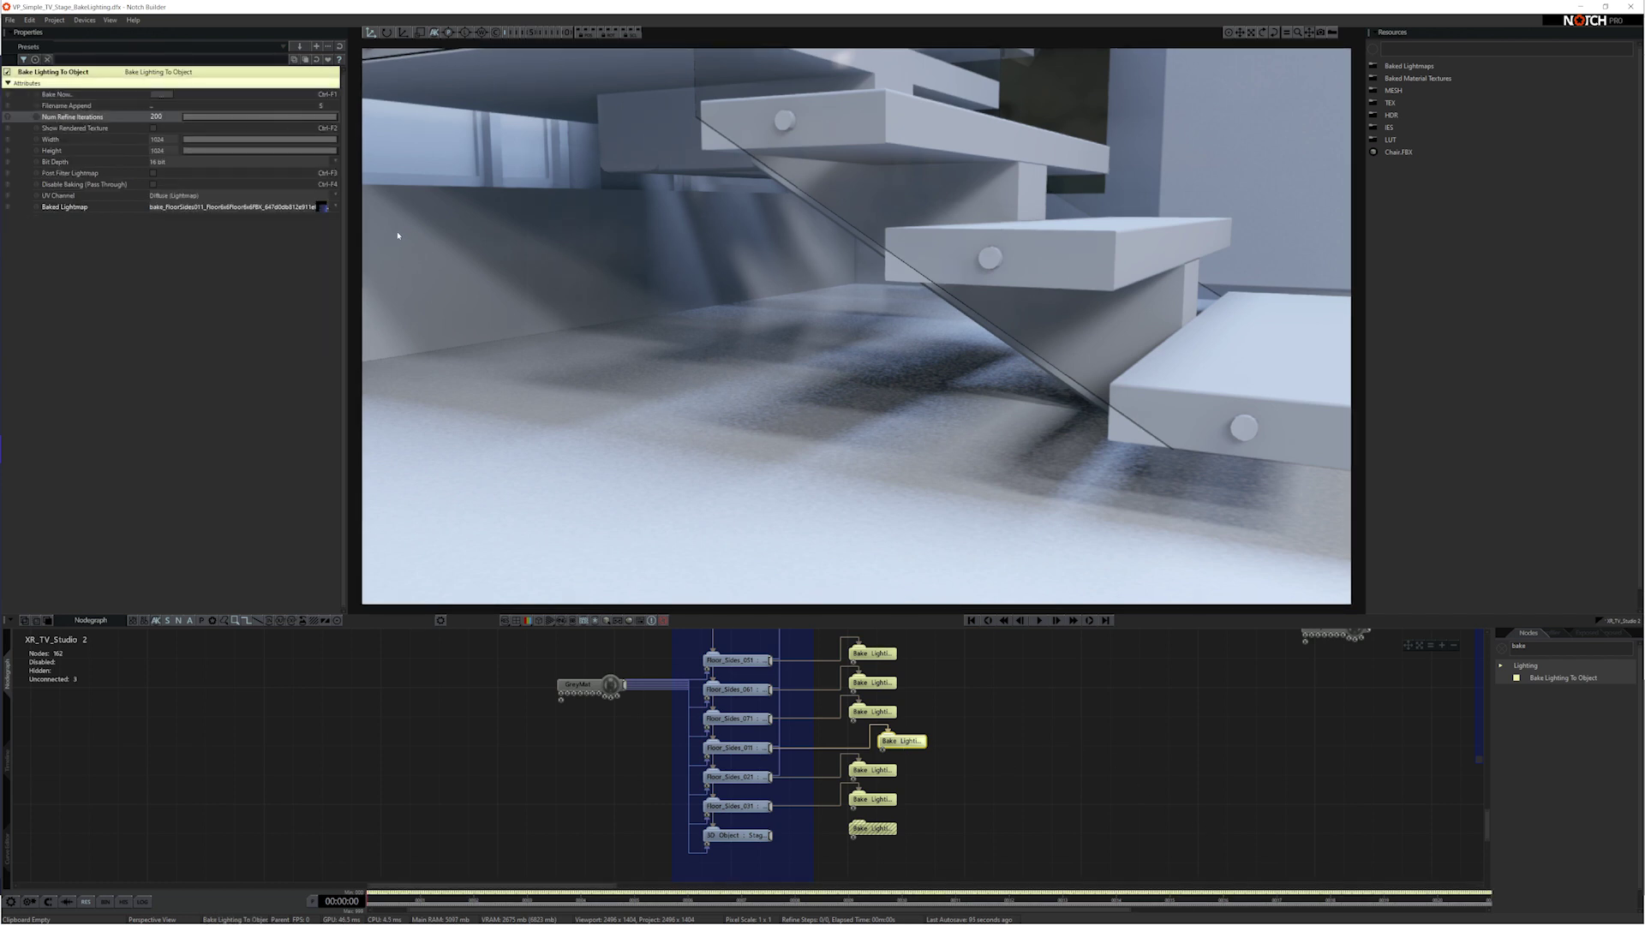
pyautogui.click(162, 95)
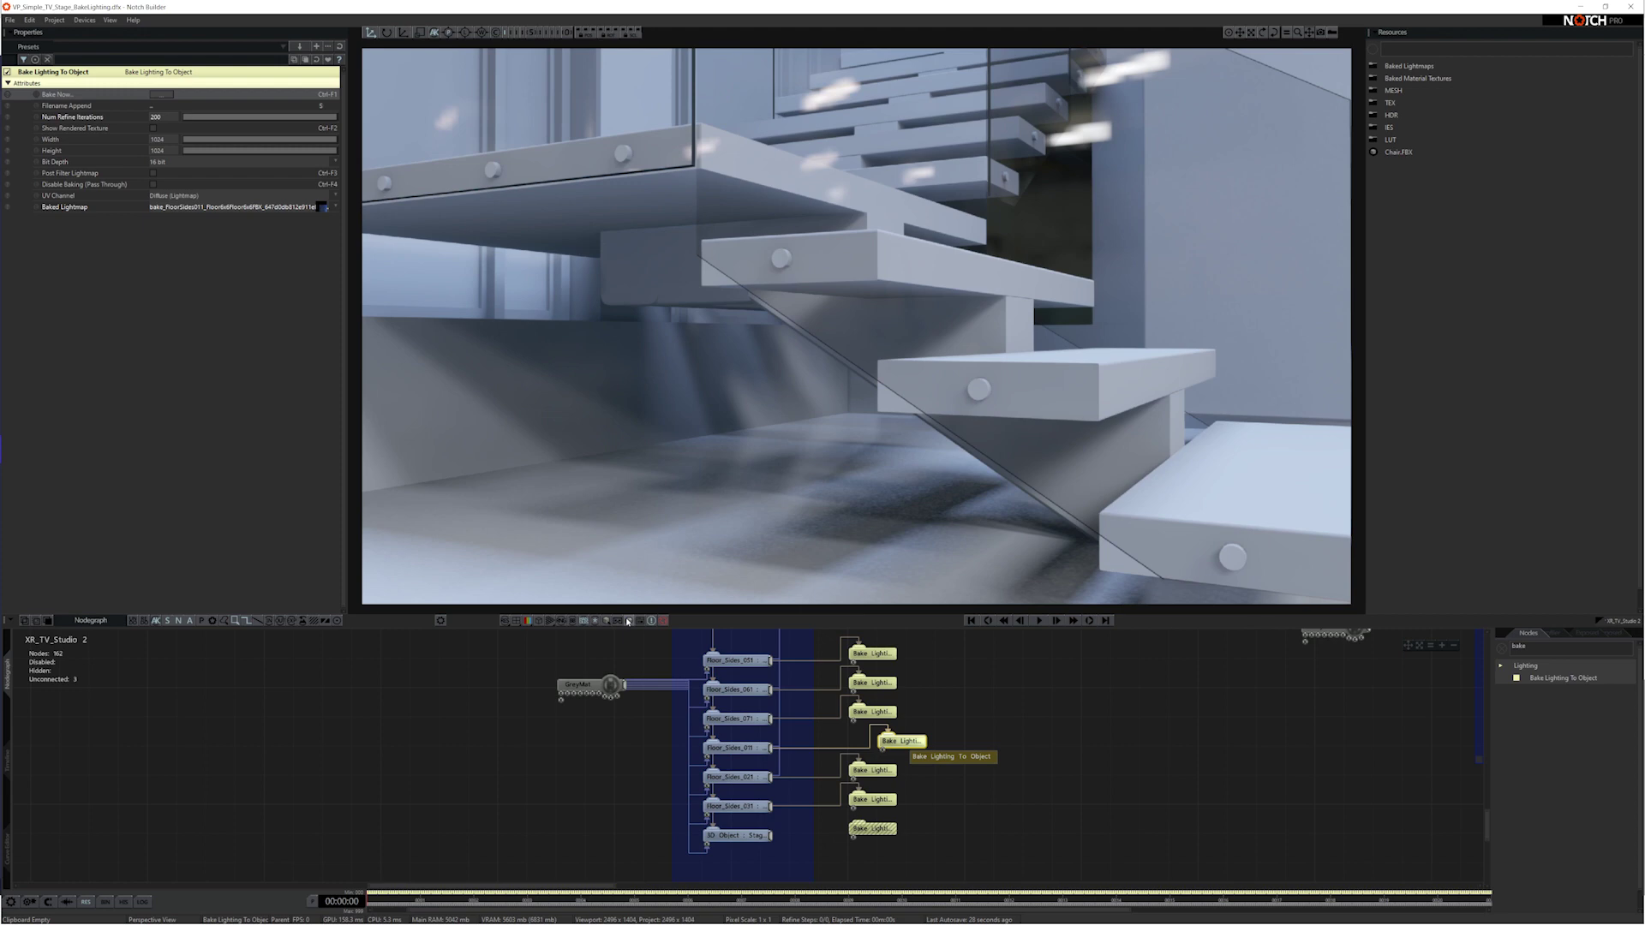
pyautogui.moveTo(837, 523); pyautogui.dragTo(840, 572, button='right')
pyautogui.moveTo(840, 572); pyautogui.dragTo(832, 504, button='middle')
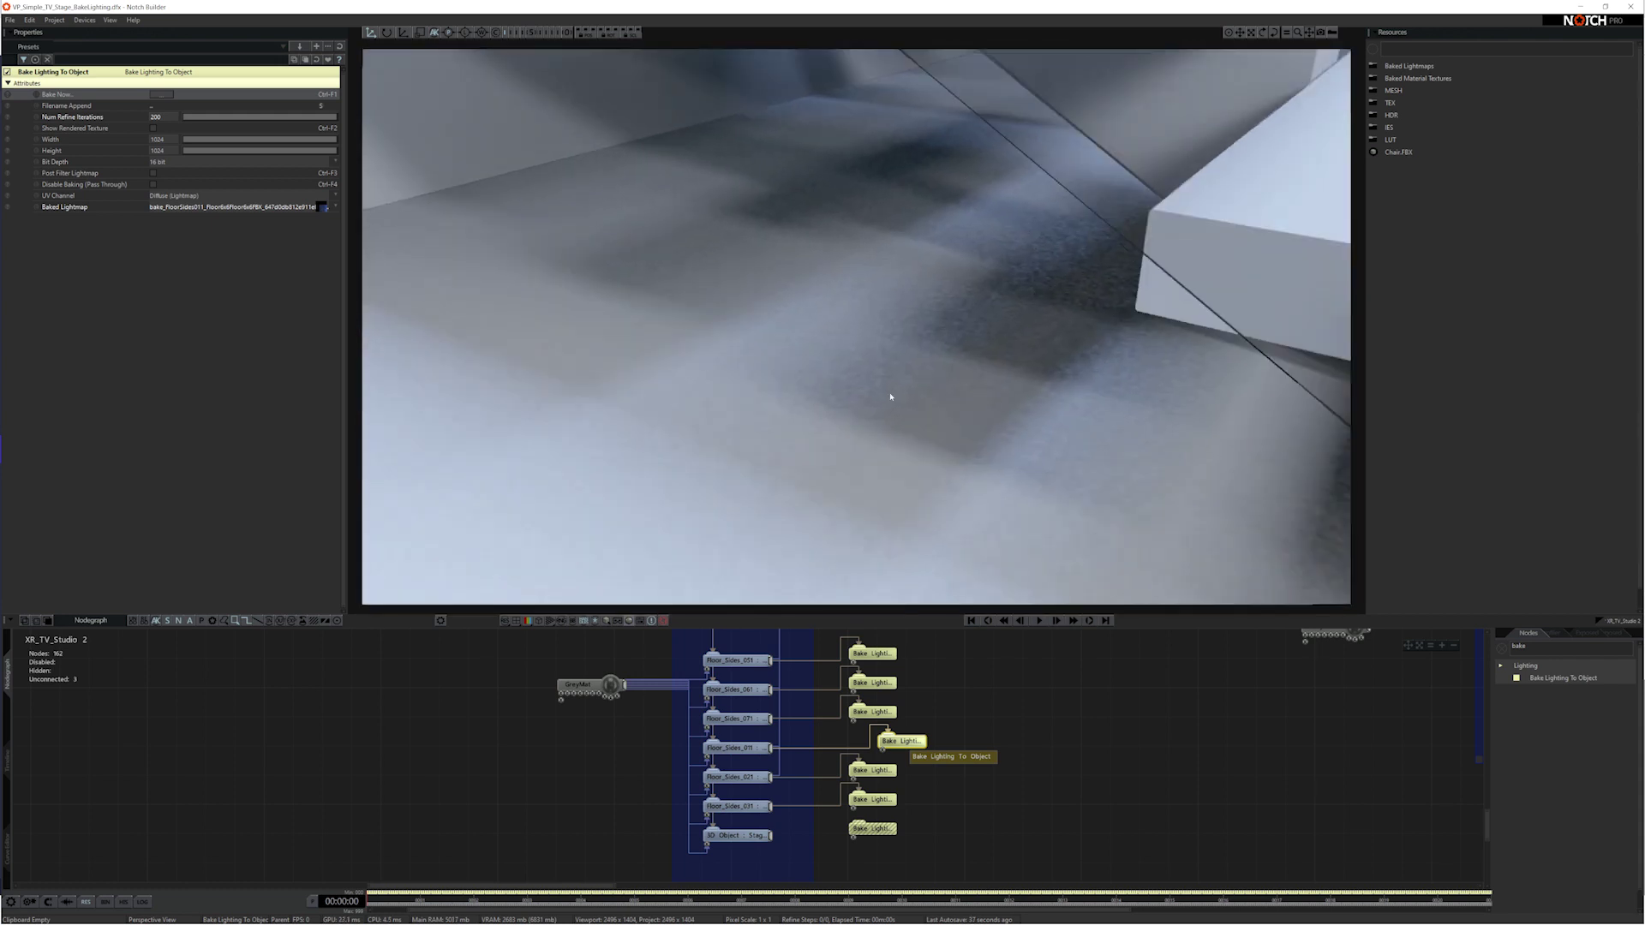
# - Set the Floor_Sides_011 lightmap's width and height to 2048 and rebake, inspecting the shadows beneath the staircase
pyautogui.doubleClick(161, 140)
pyautogui.write('20')
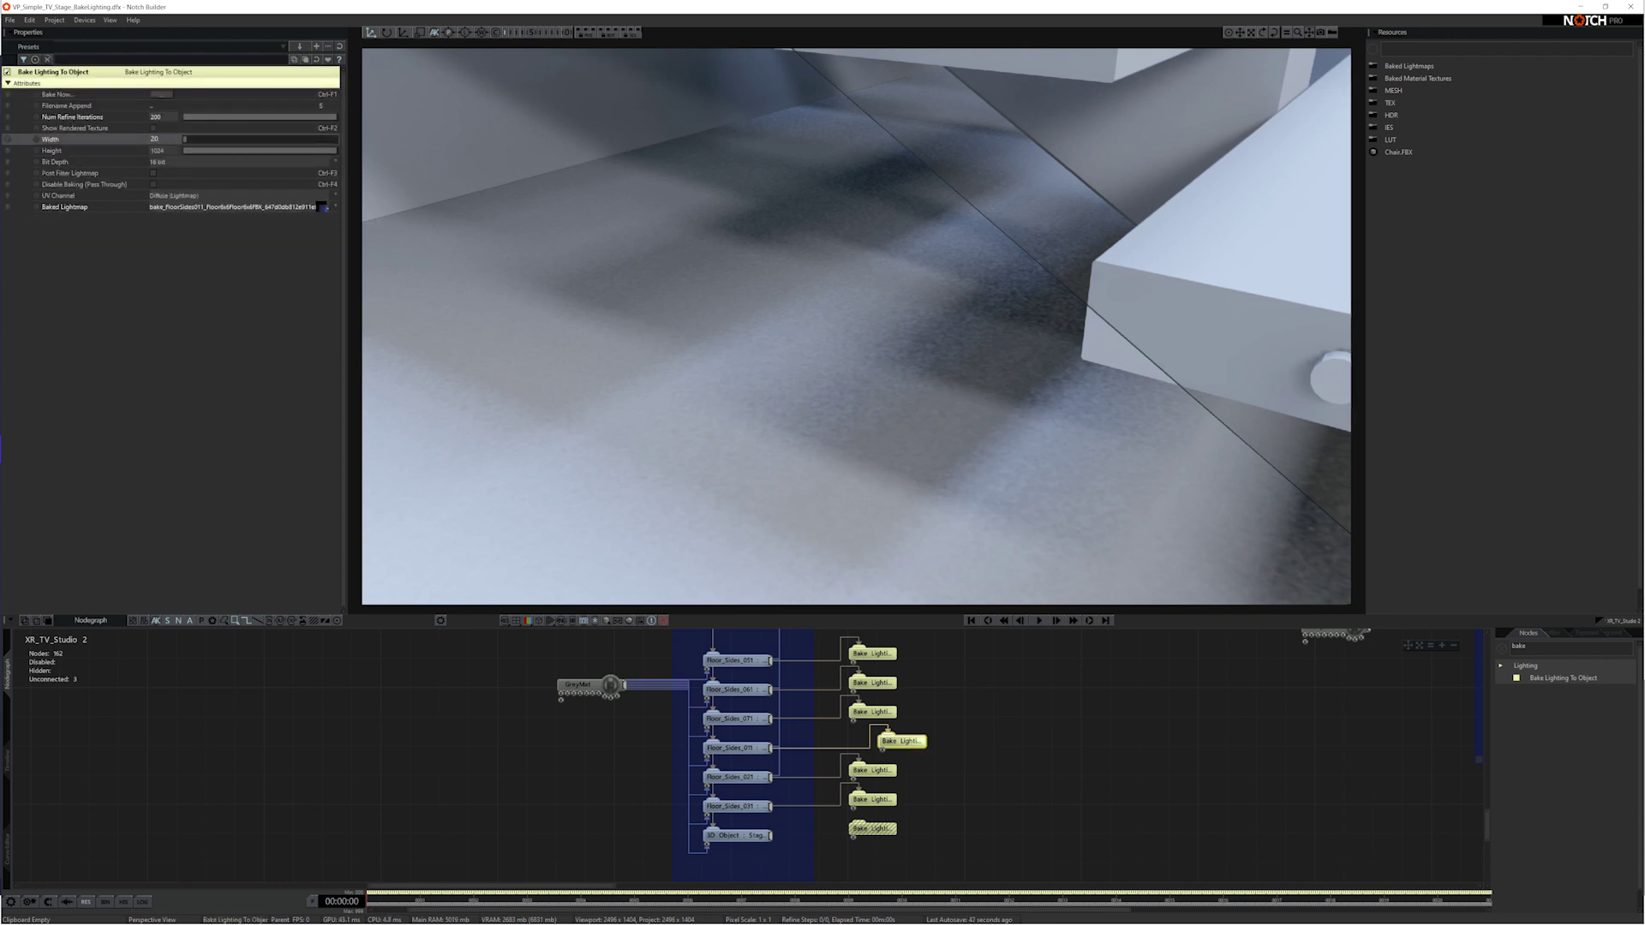
pyautogui.write('48')
pyautogui.press('Tab')
pyautogui.write('2048')
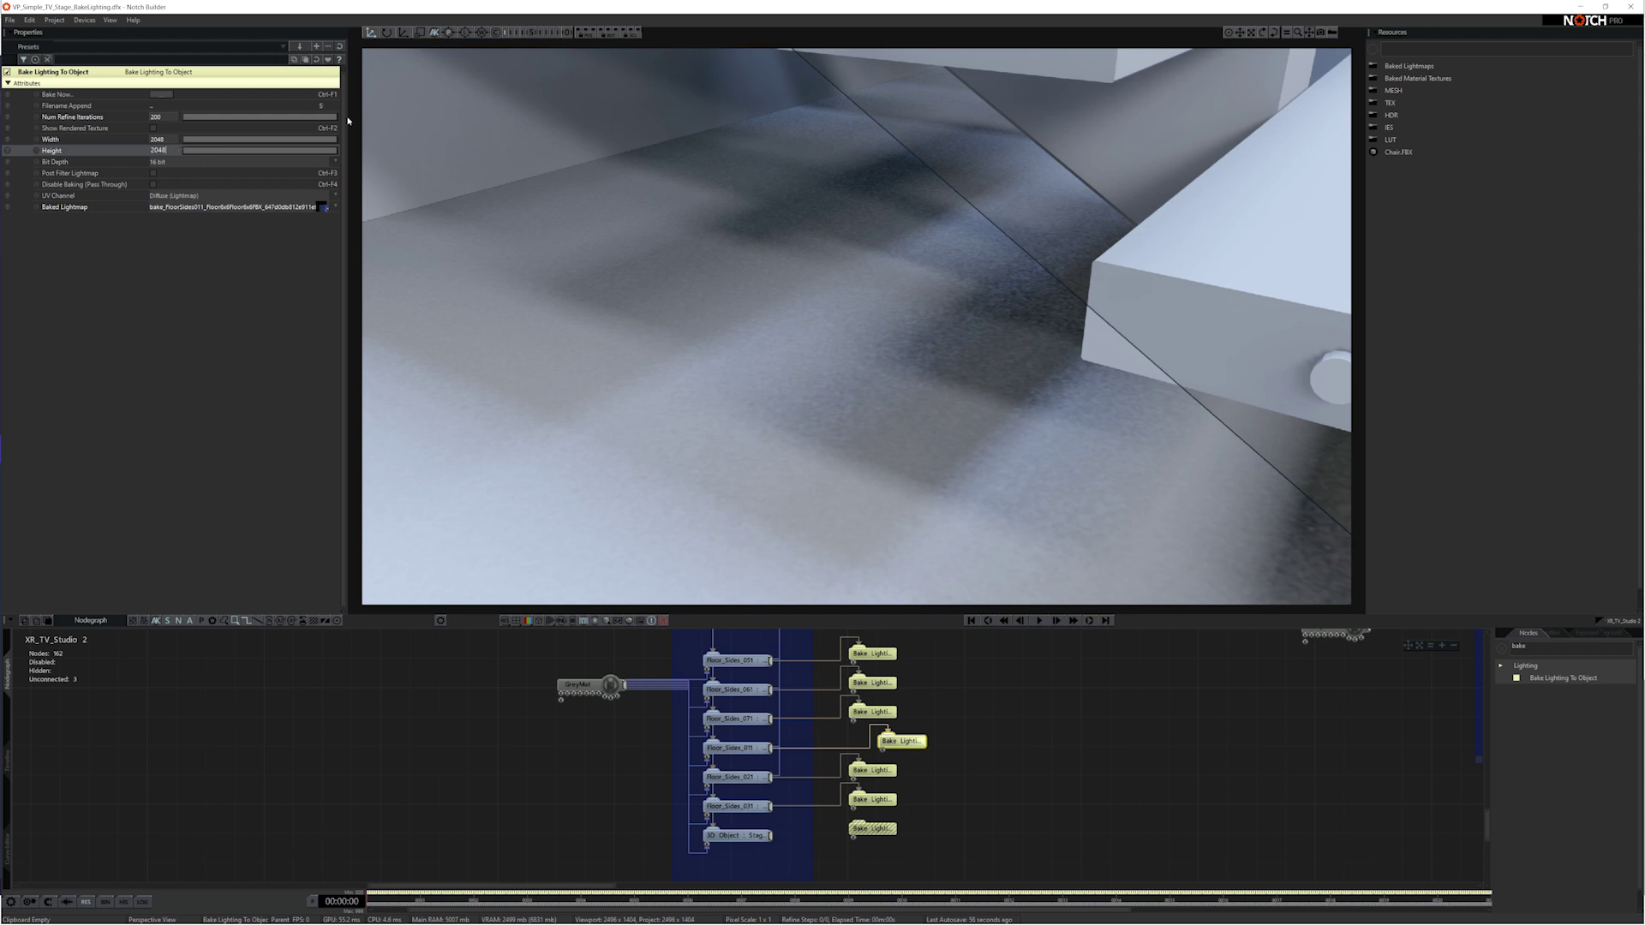
pyautogui.hotkey('ctrl', 'F1')
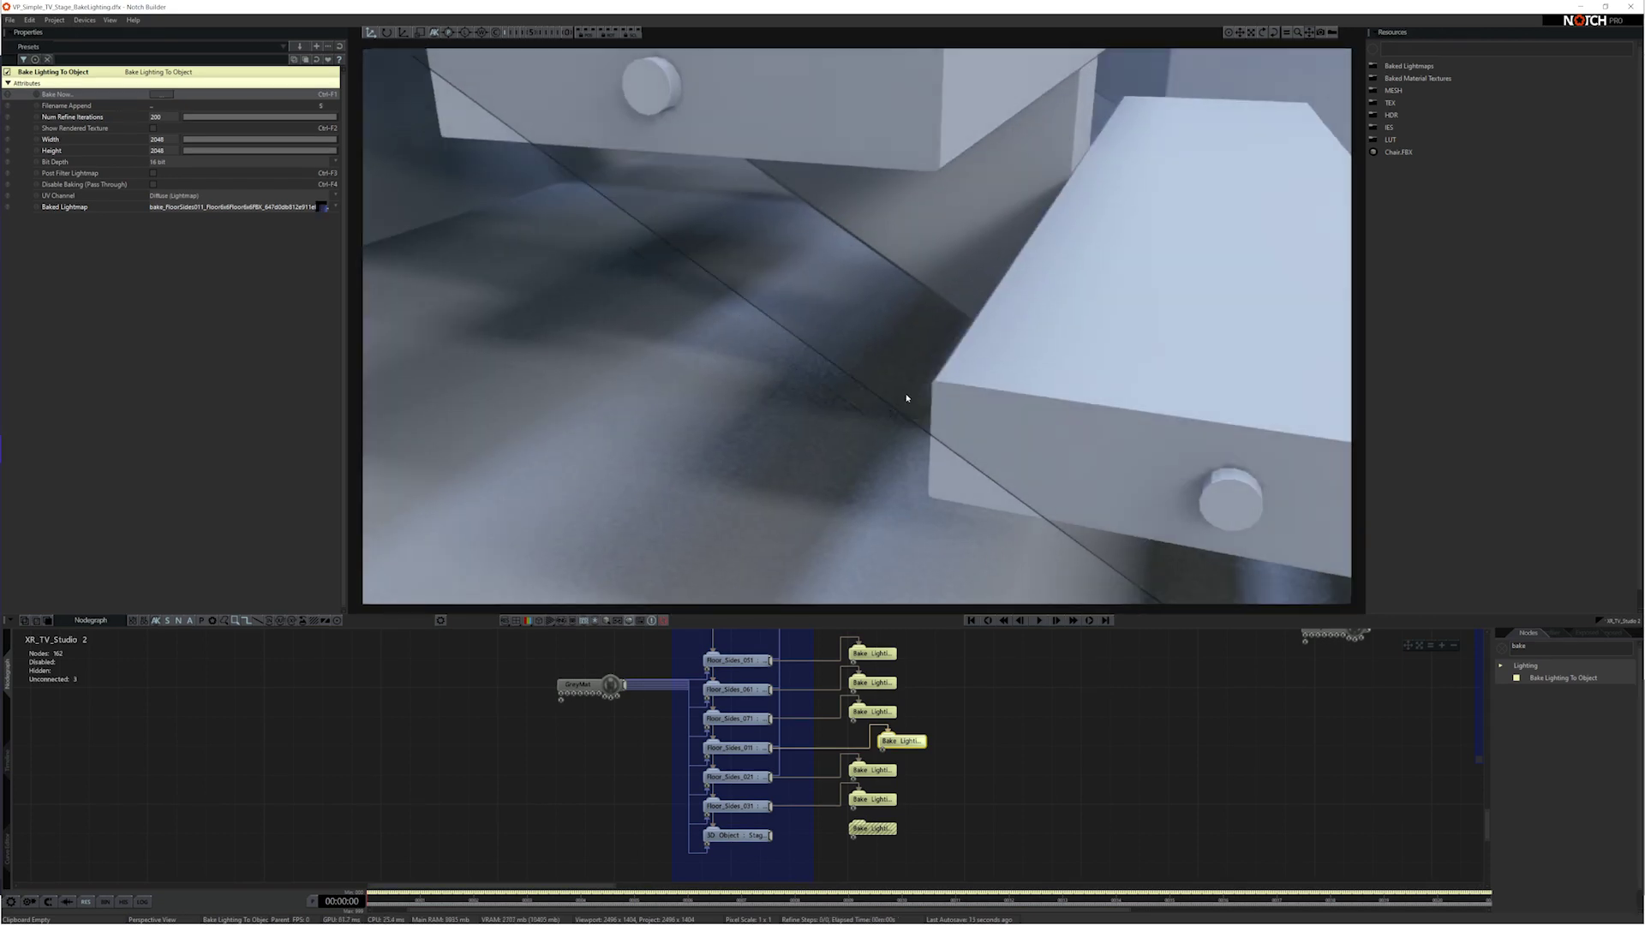
pyautogui.moveTo(907, 397); pyautogui.dragTo(896, 396, button='middle')
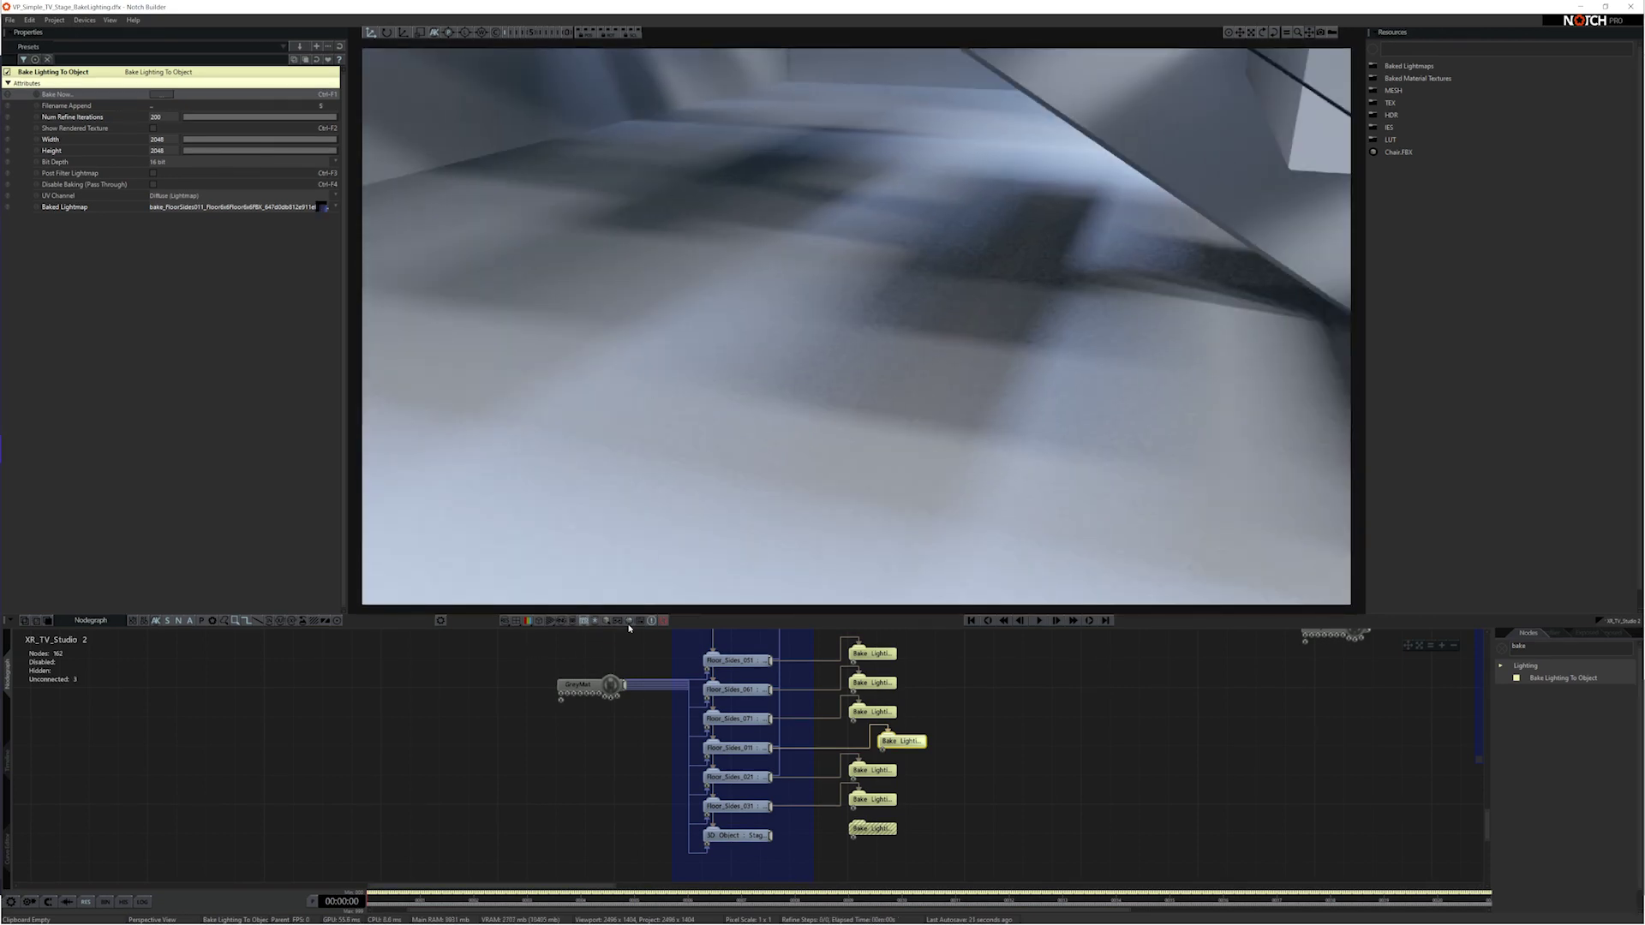
# - Enable Post Filter Lightmap on the Floor_Sides_011 bake node and rebake its lighting with the default bake properties
pyautogui.click(154, 175)
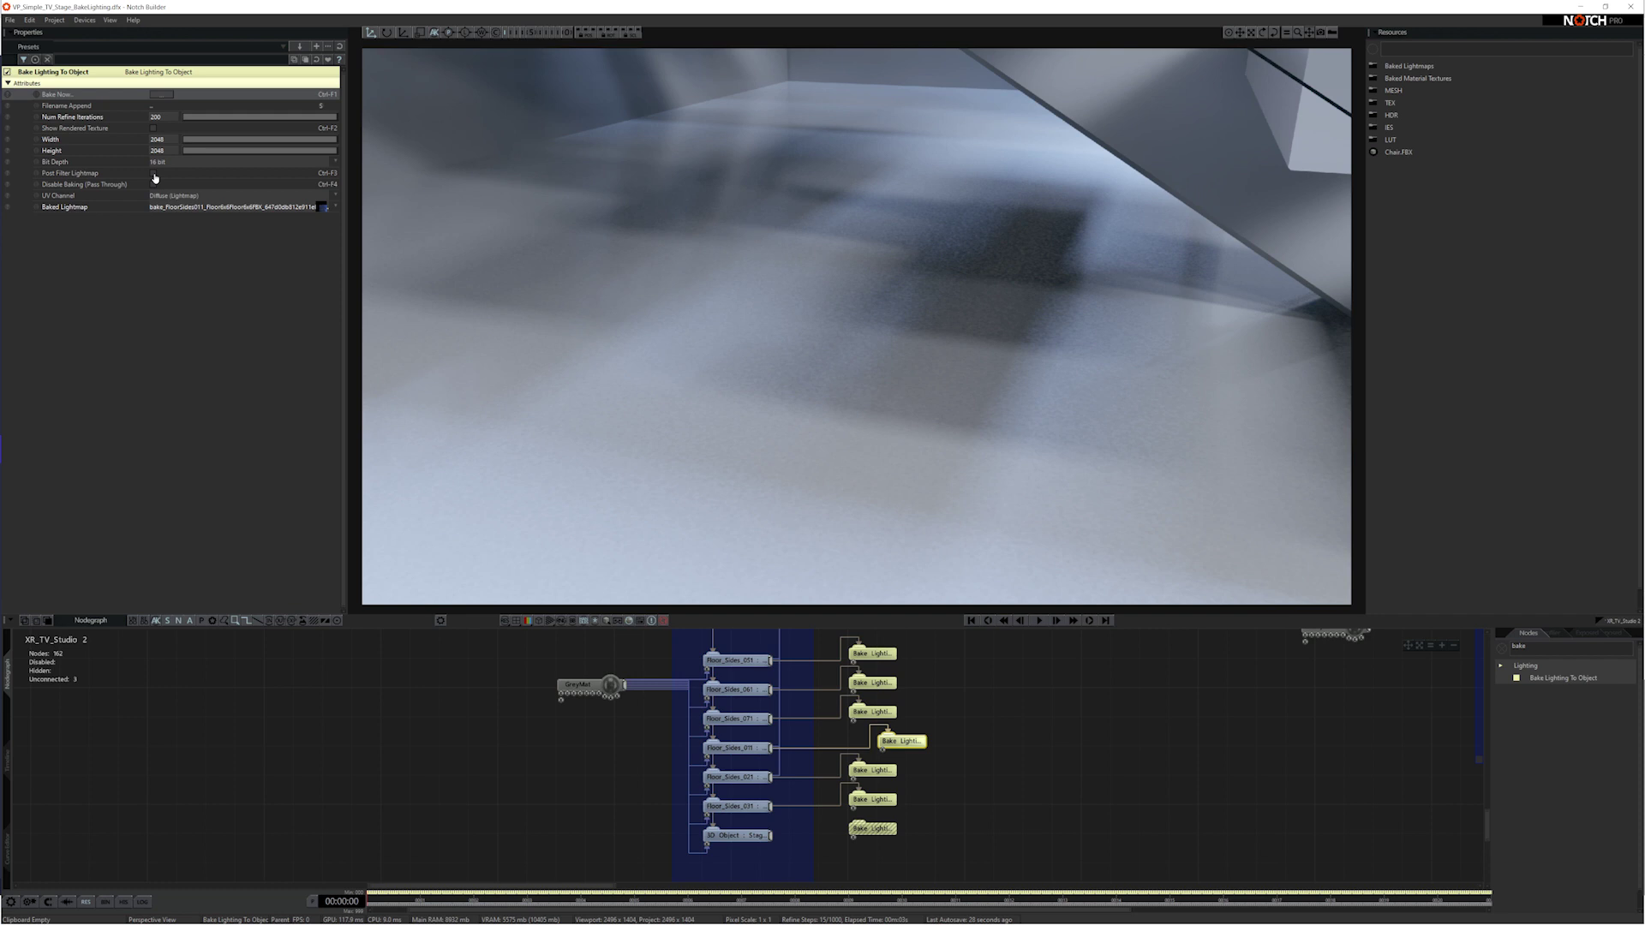
pyautogui.click(159, 95)
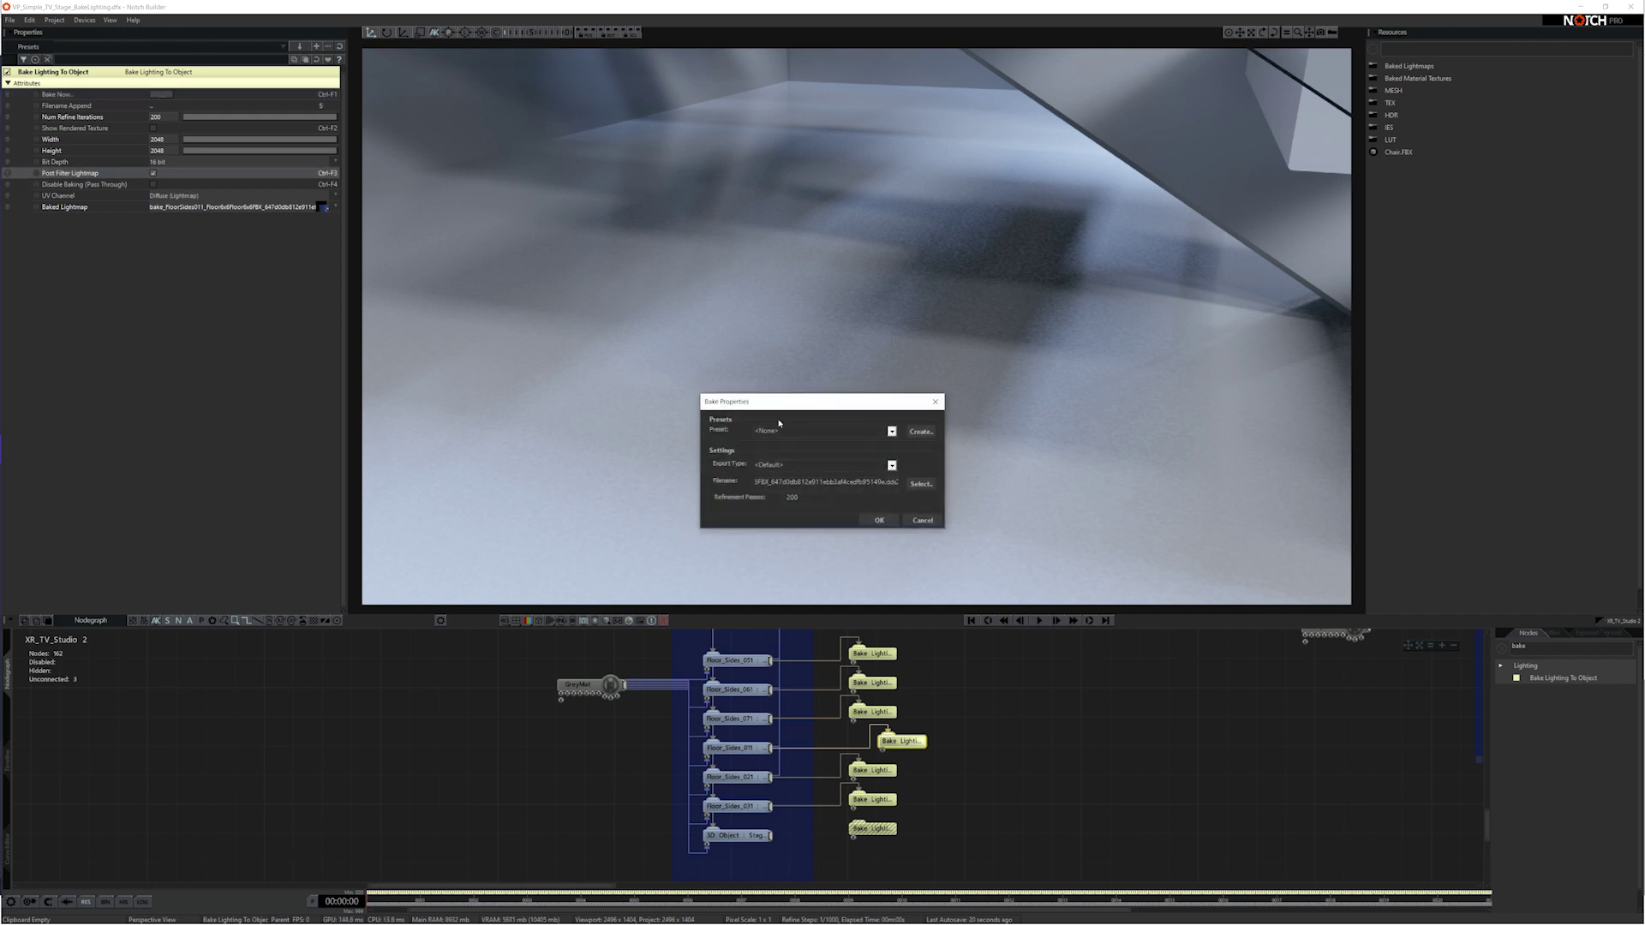
pyautogui.click(880, 521)
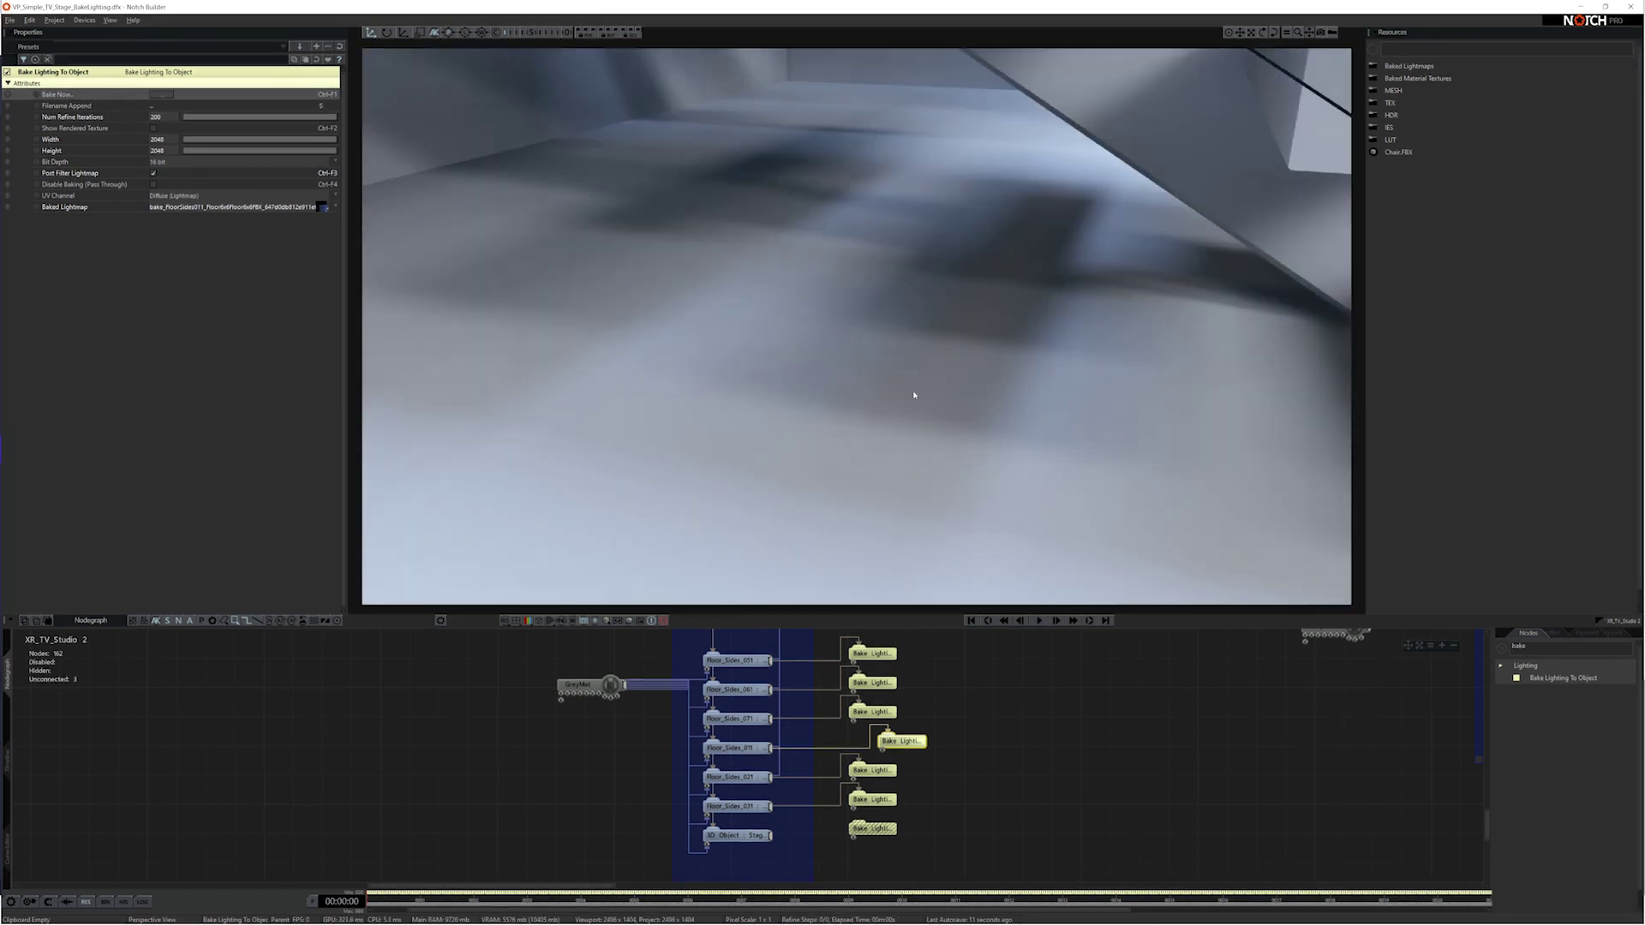
# - Examine the filtered floor shadows around the staircase from near and far, and look through the viewport shading options
pyautogui.moveTo(913, 395); pyautogui.dragTo(776, 358)
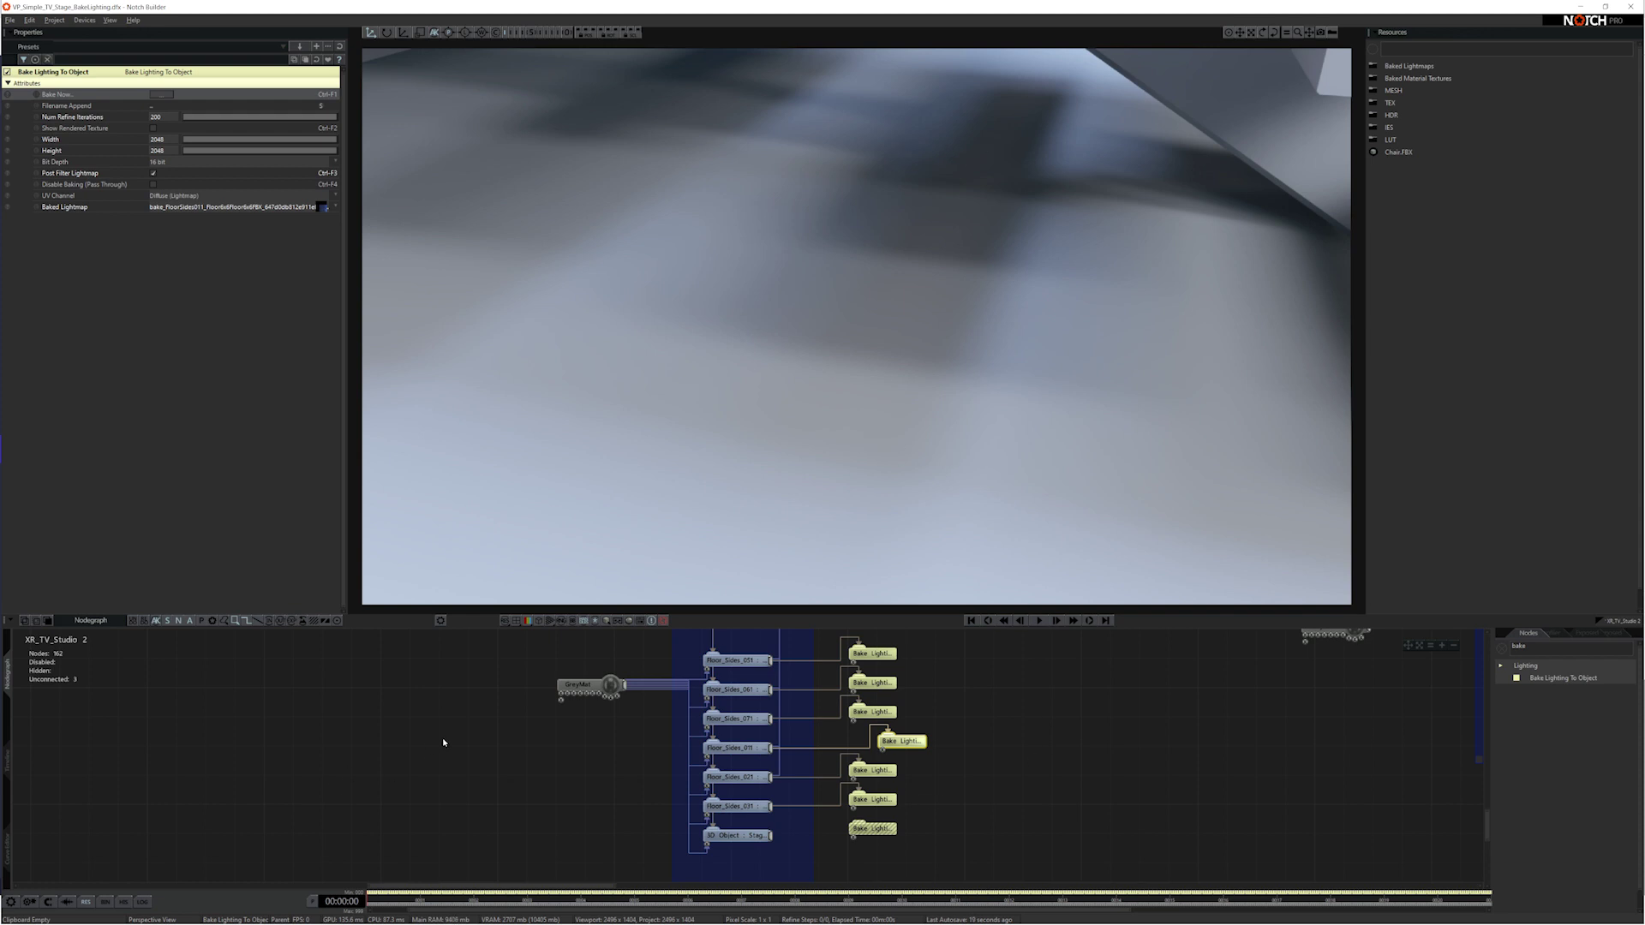
pyautogui.scroll(-5, 913, 444)
pyautogui.scroll(3, 913, 444)
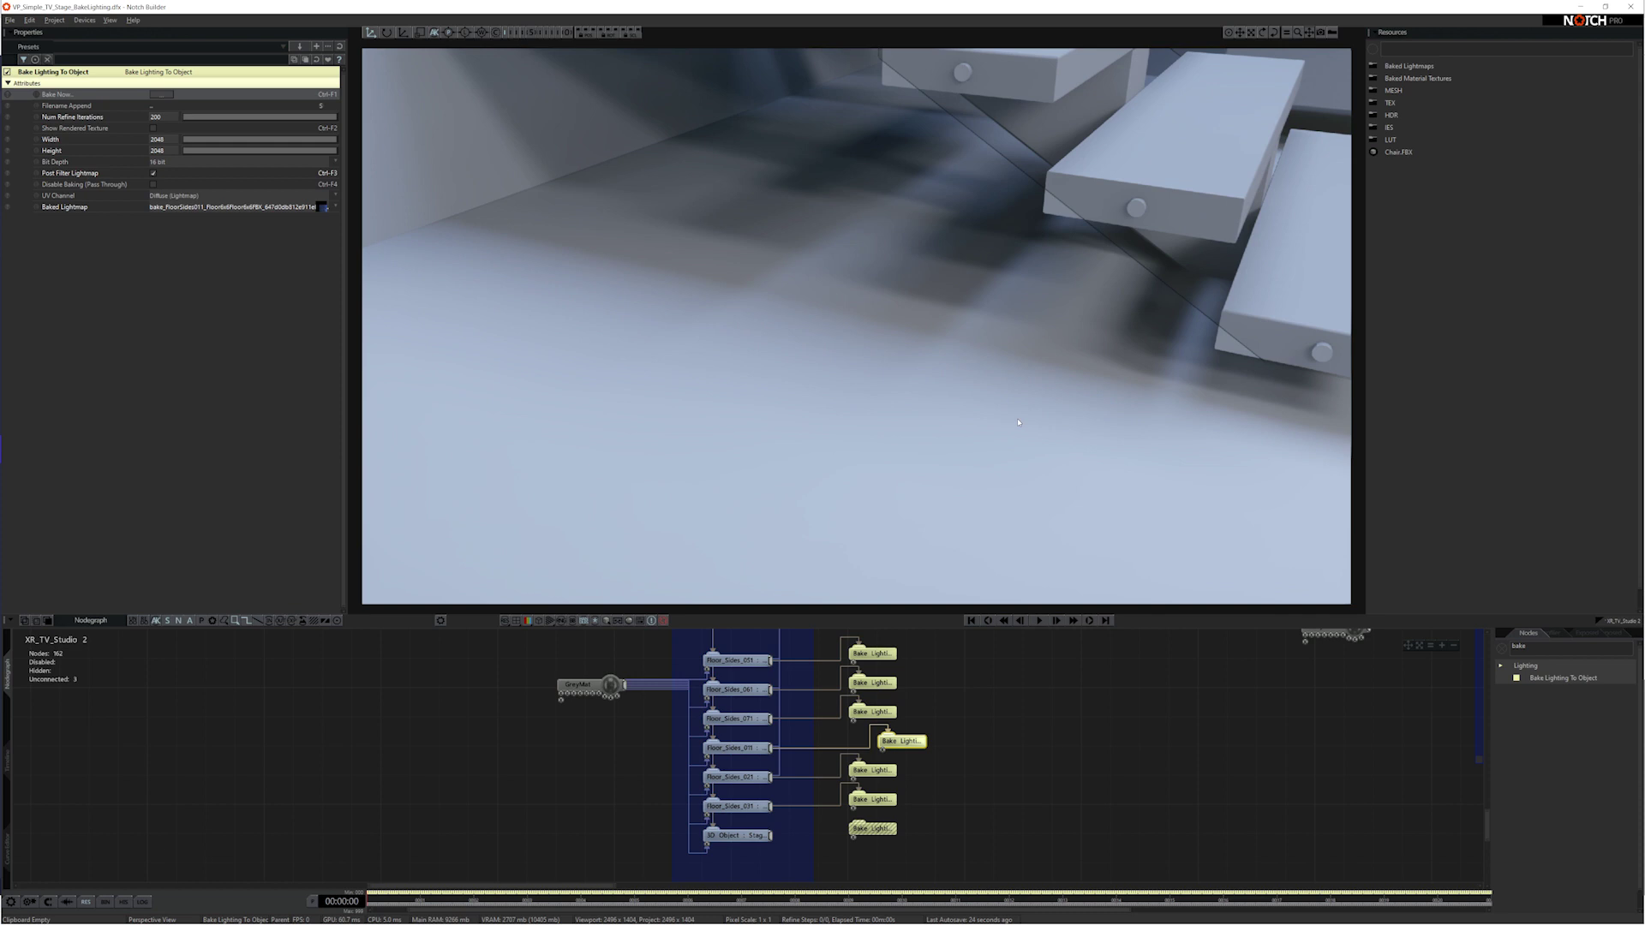
pyautogui.moveTo(912, 444); pyautogui.dragTo(1017, 495, button='middle')
pyautogui.moveTo(1017, 495); pyautogui.dragTo(889, 430)
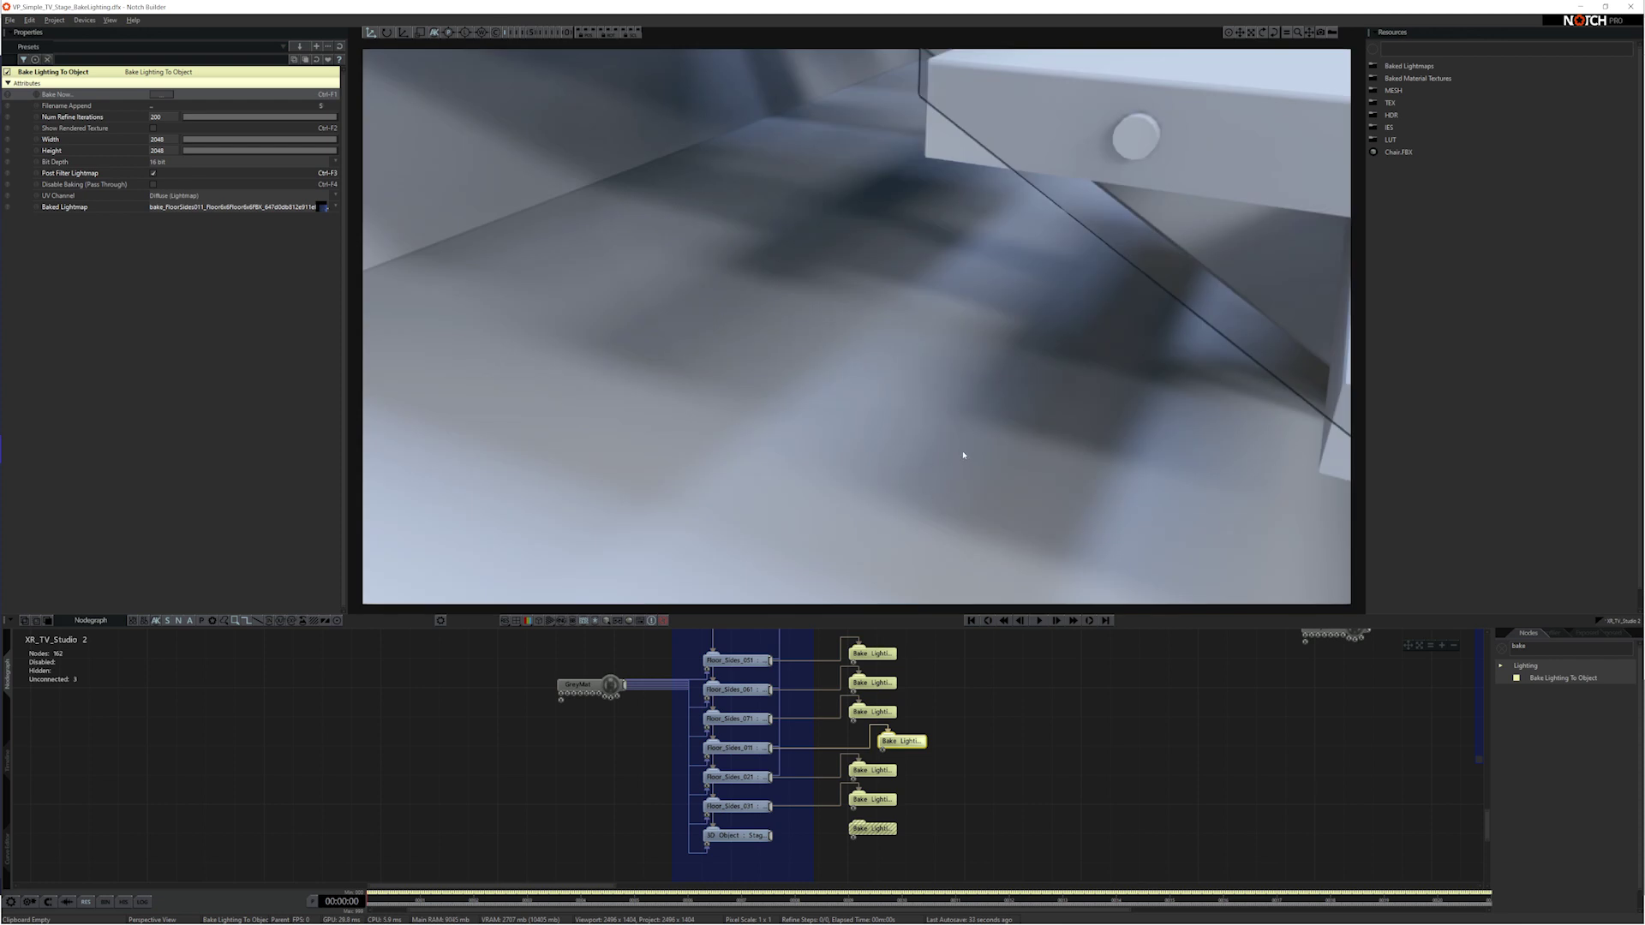
pyautogui.moveTo(963, 455); pyautogui.dragTo(884, 464)
pyautogui.scroll(-4, 966, 467)
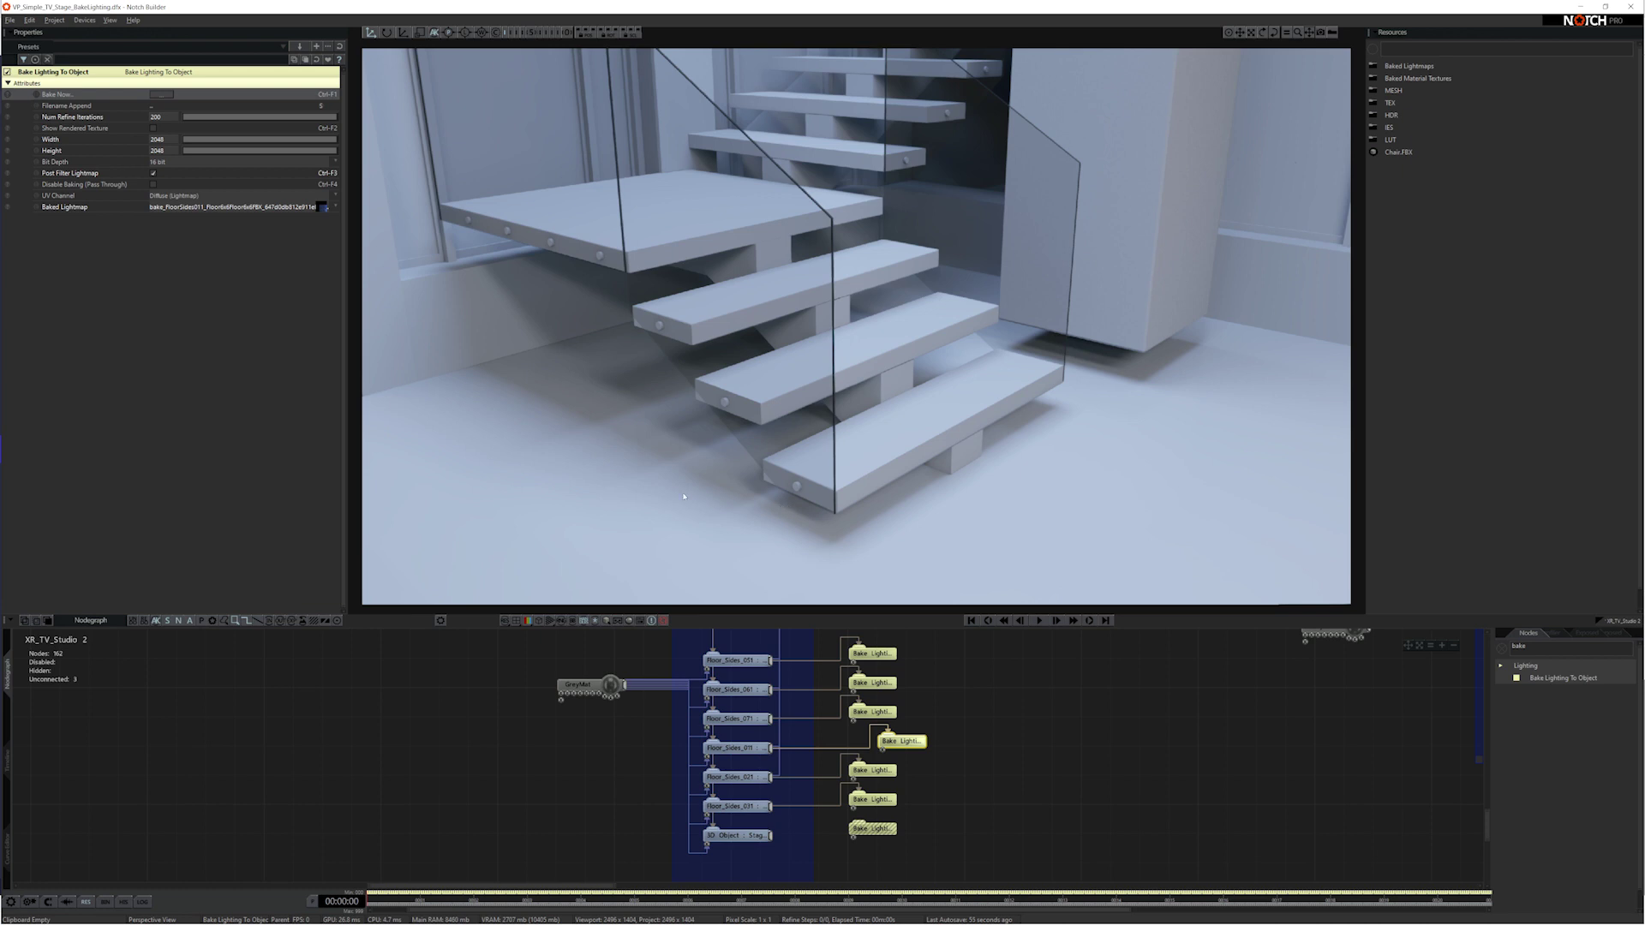
pyautogui.scroll(4, 684, 497)
pyautogui.scroll(-4, 683, 497)
pyautogui.moveTo(684, 497); pyautogui.dragTo(715, 467, button='middle')
pyautogui.scroll(4, 716, 467)
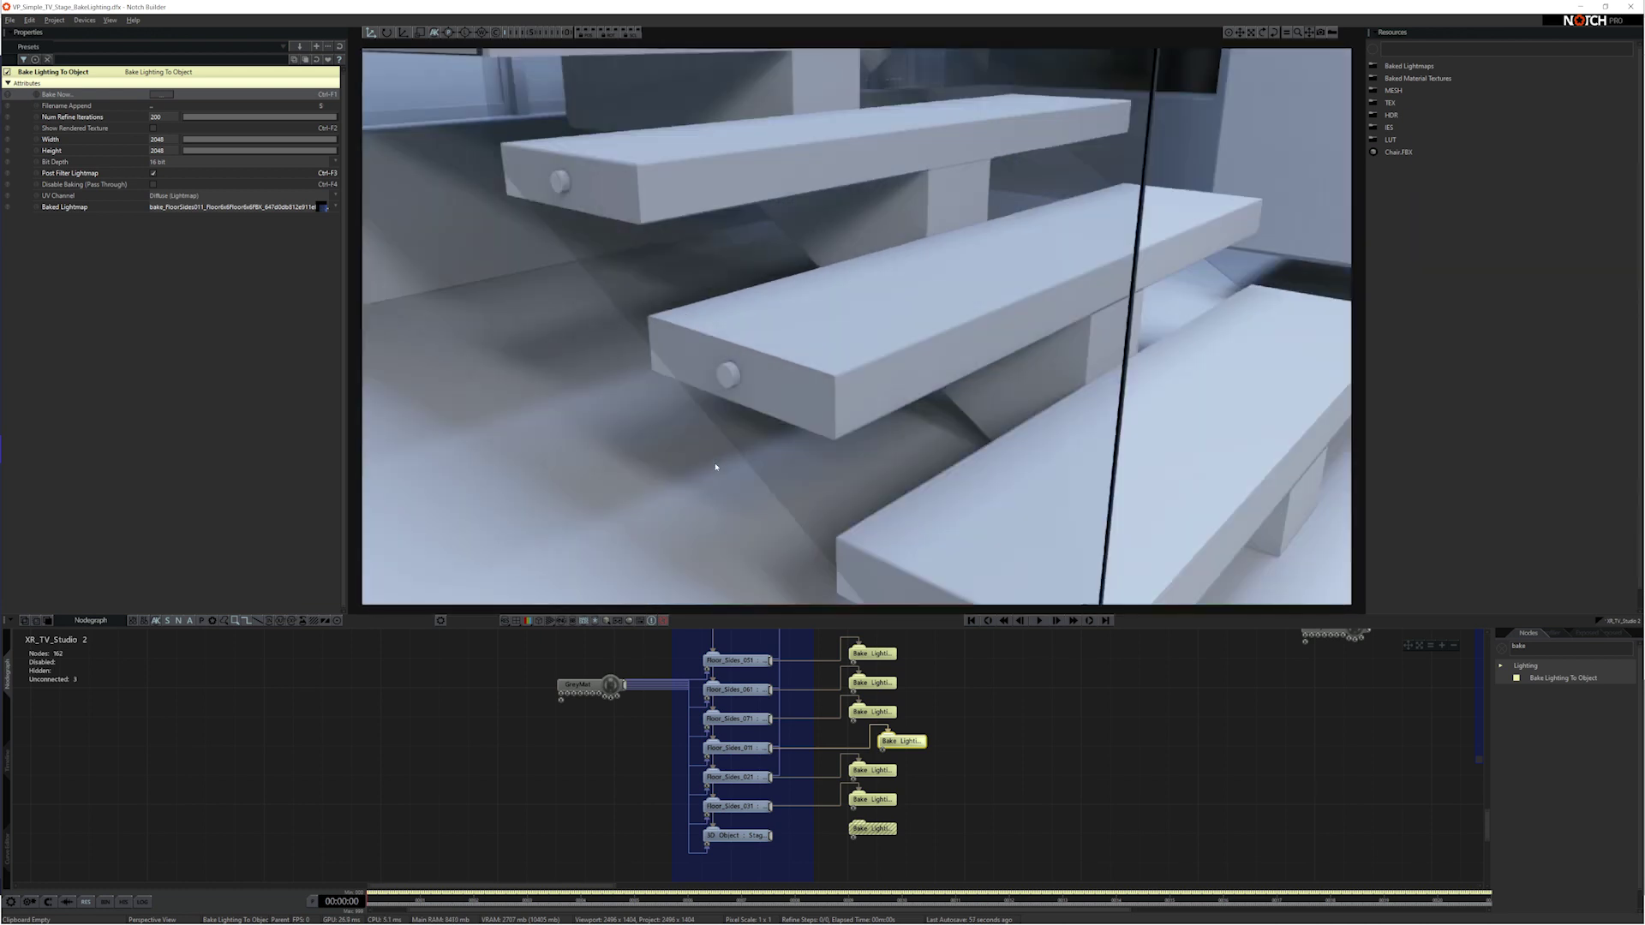
pyautogui.scroll(3, 716, 467)
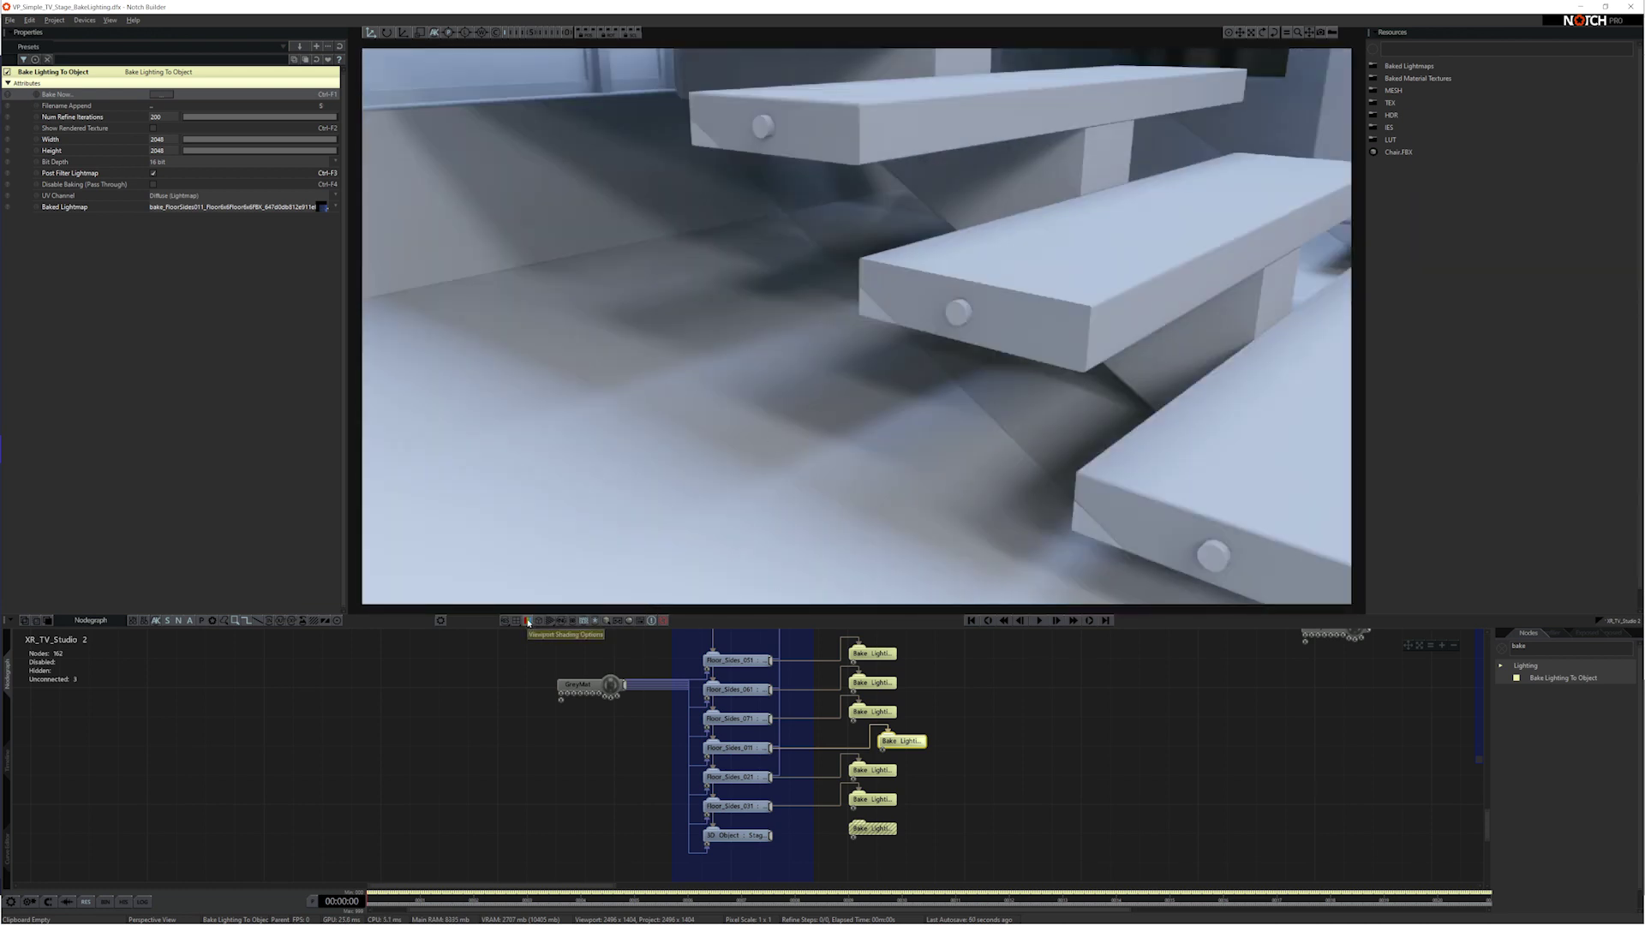
pyautogui.click(528, 622)
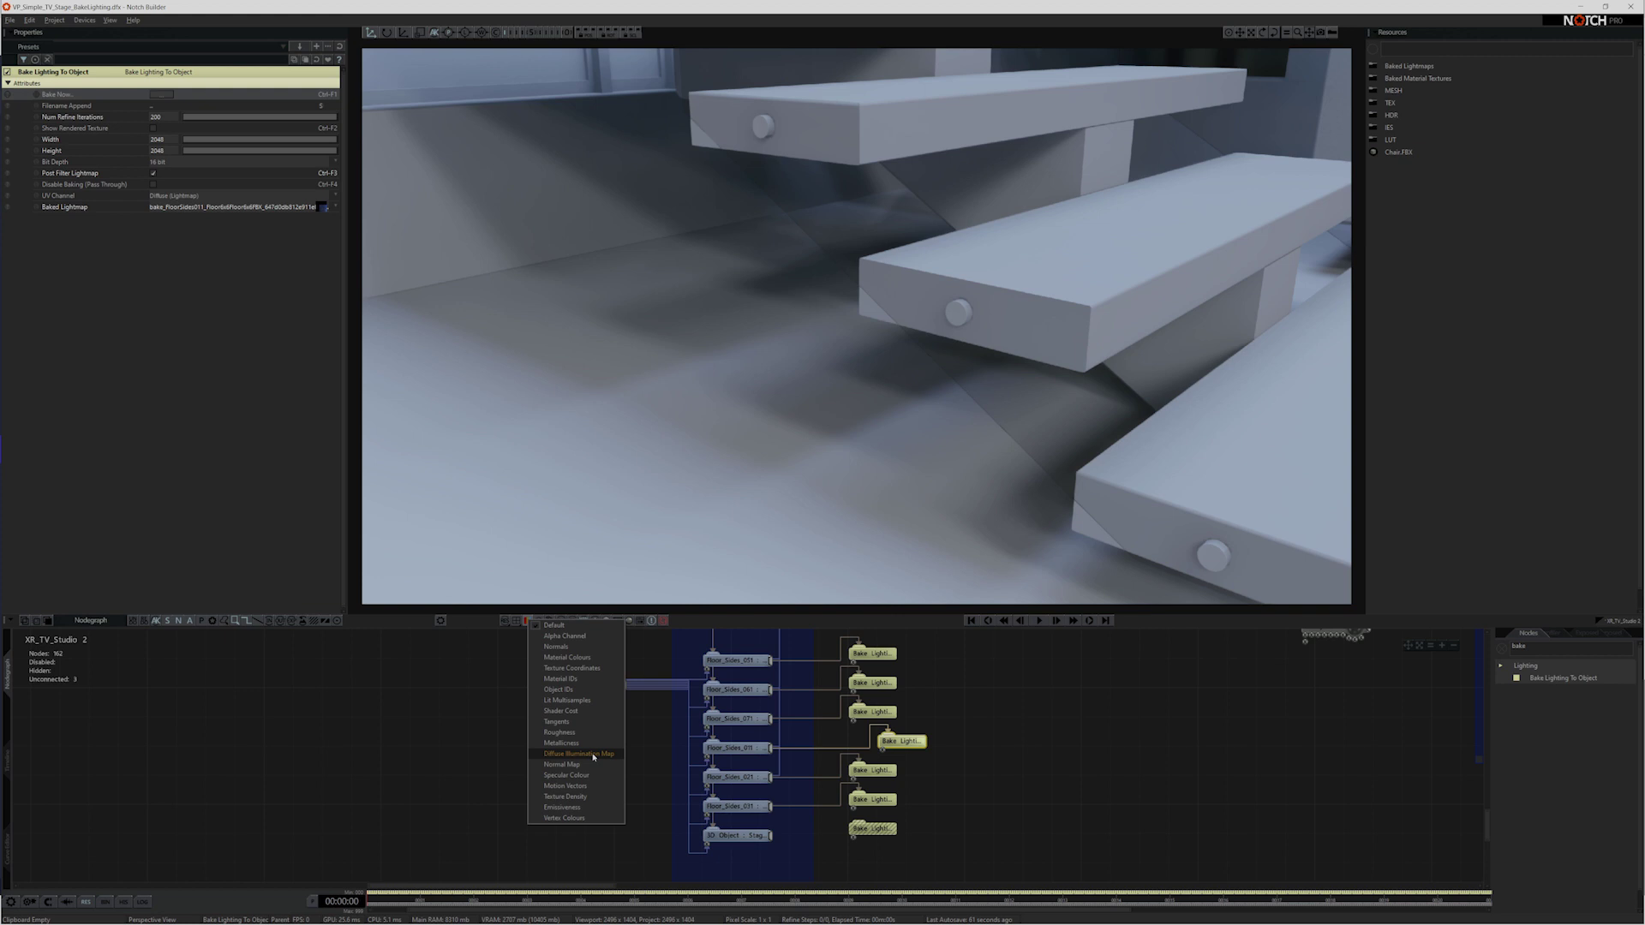
pyautogui.click(496, 727)
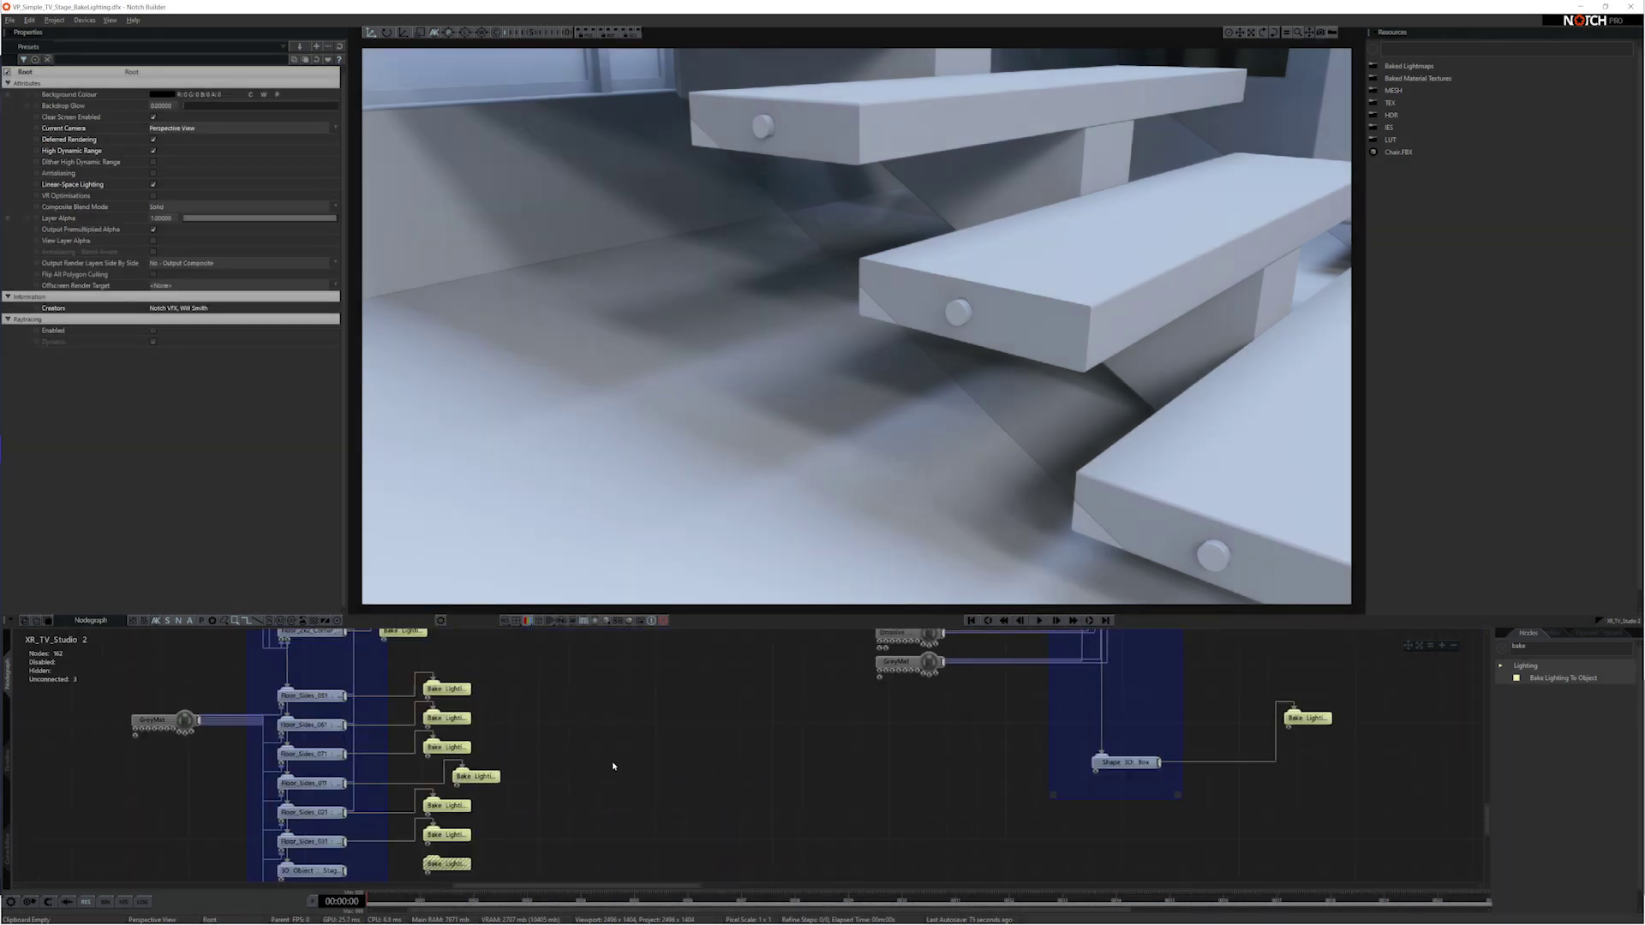
# - Locate the column of floor bake nodes in the nodegraph, select them and bring up the Bake Selected Lighting Nodes option
pyautogui.moveTo(1146, 646); pyautogui.dragTo(636, 838, button='middle')
pyautogui.scroll(-5, 816, 725)
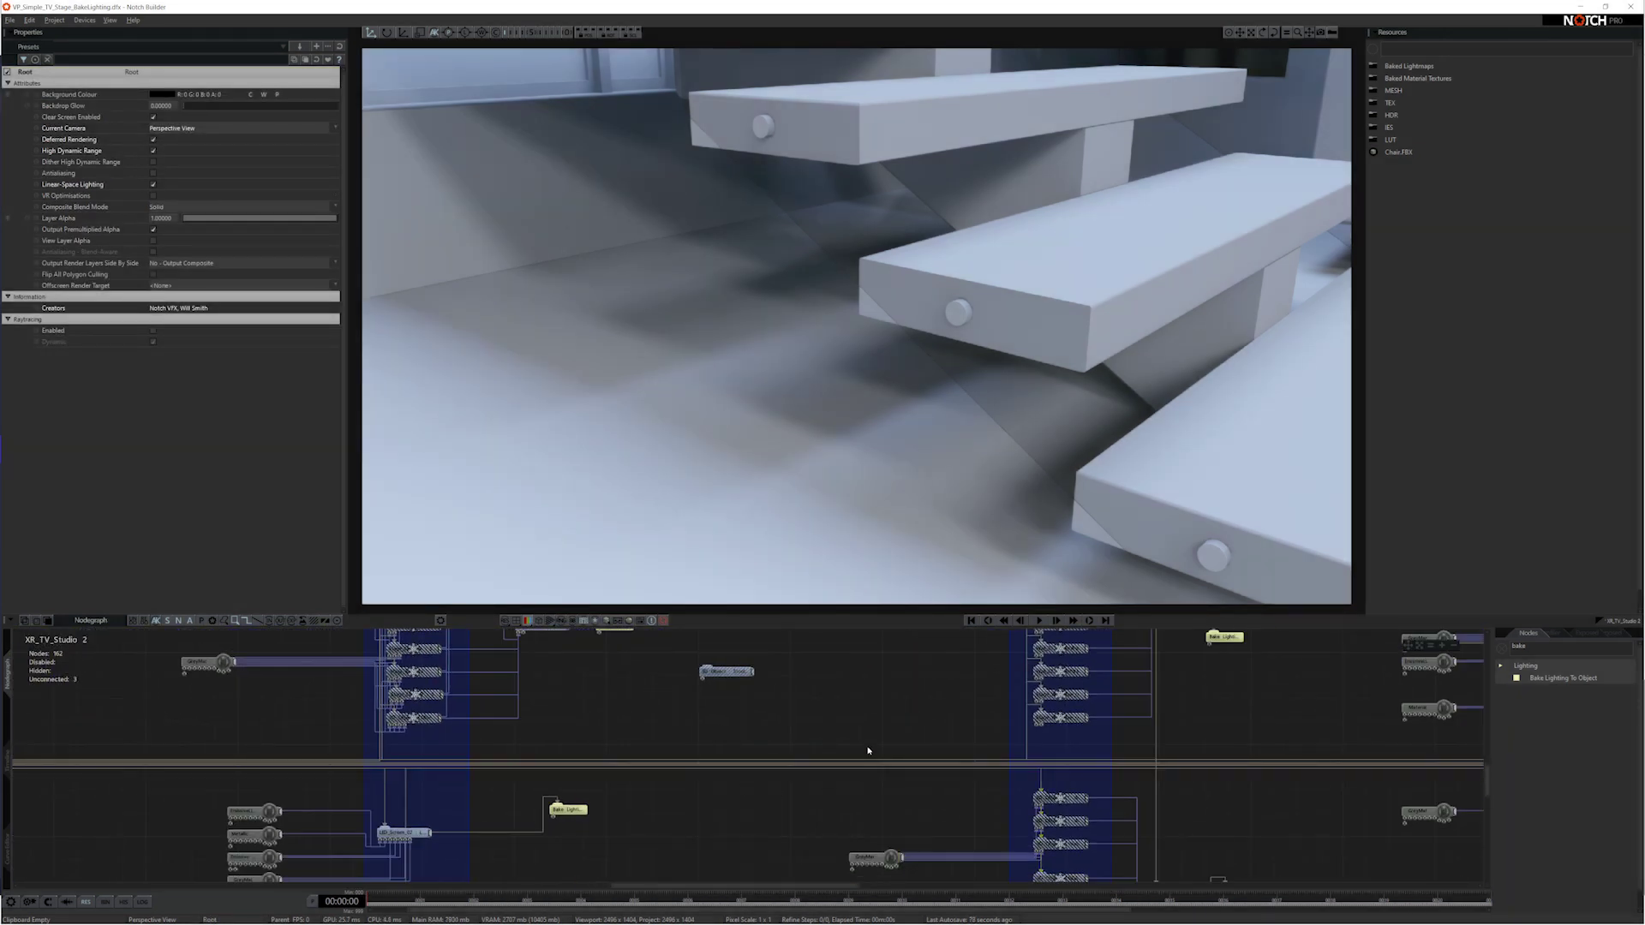
pyautogui.moveTo(1110, 683); pyautogui.dragTo(1315, 675, button='middle')
pyautogui.moveTo(587, 778); pyautogui.dragTo(819, 786, button='middle')
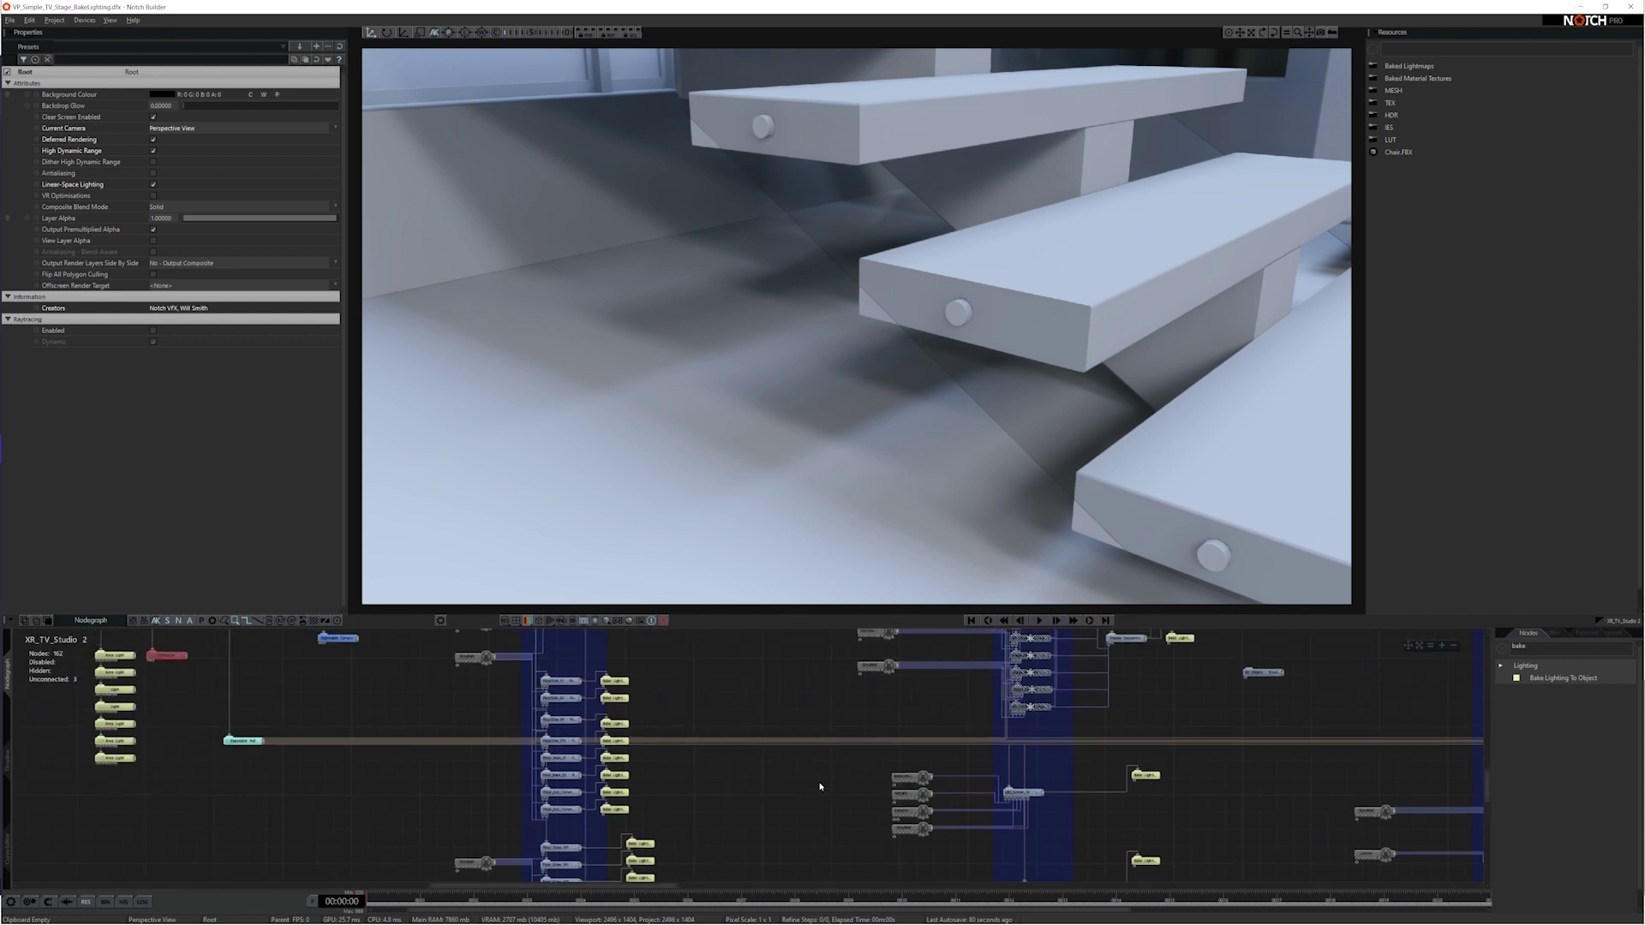
pyautogui.scroll(1, 650, 653)
pyautogui.moveTo(649, 653); pyautogui.dragTo(745, 670, button='middle')
pyautogui.scroll(-2, 748, 676)
pyautogui.scroll(1, 748, 679)
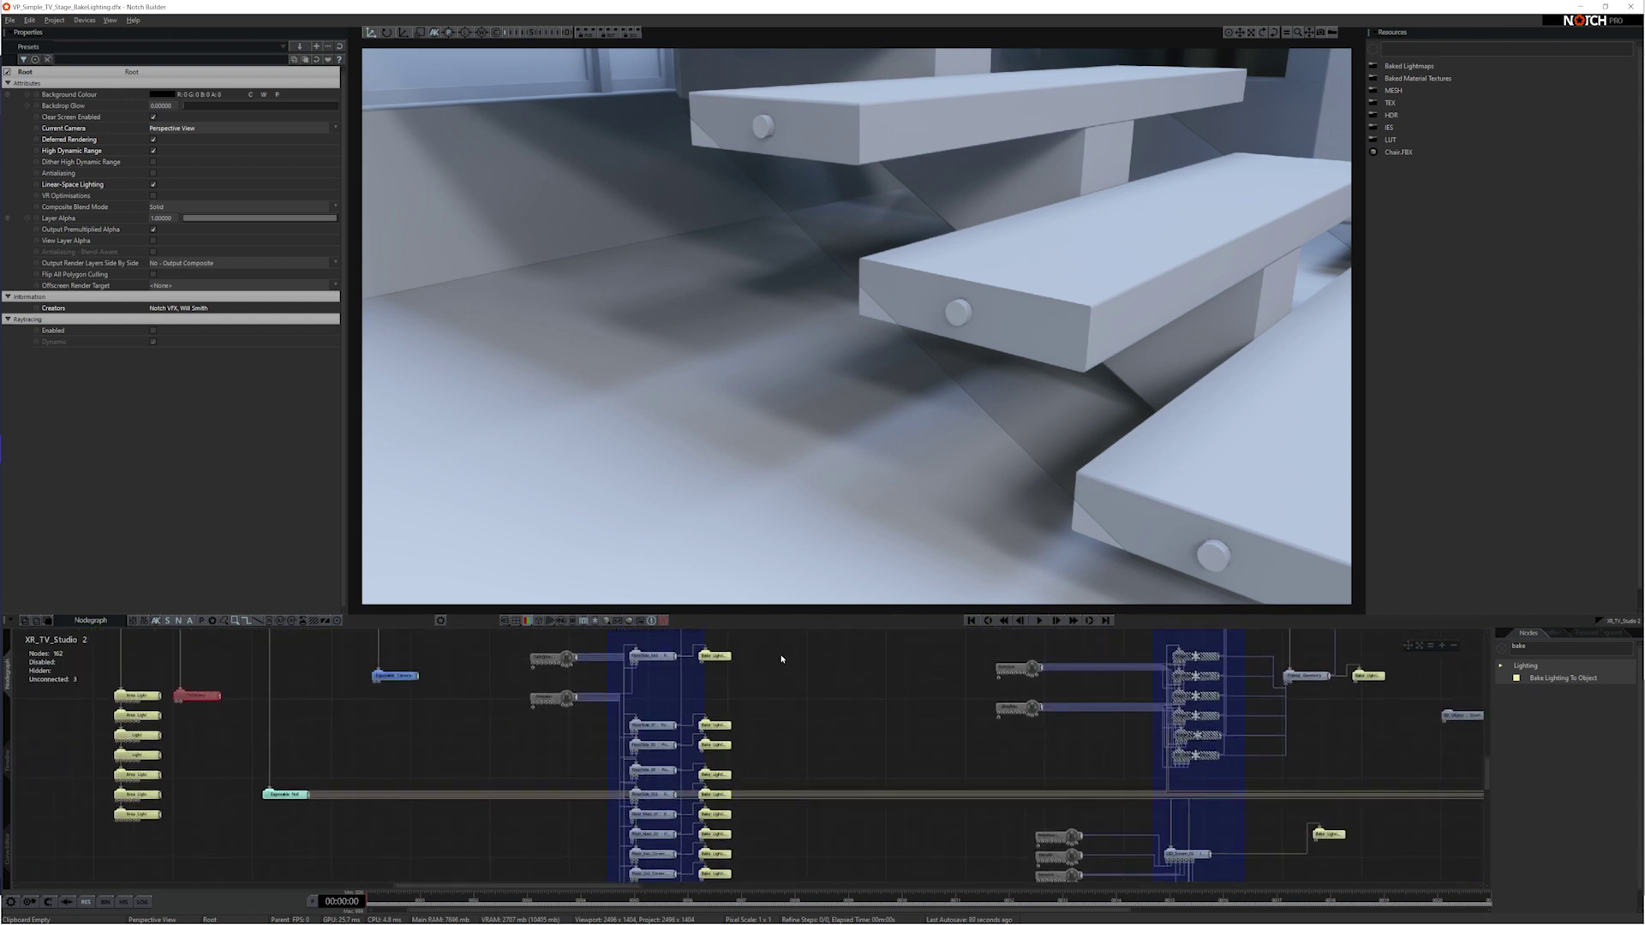
pyautogui.moveTo(799, 648); pyautogui.dragTo(731, 878)
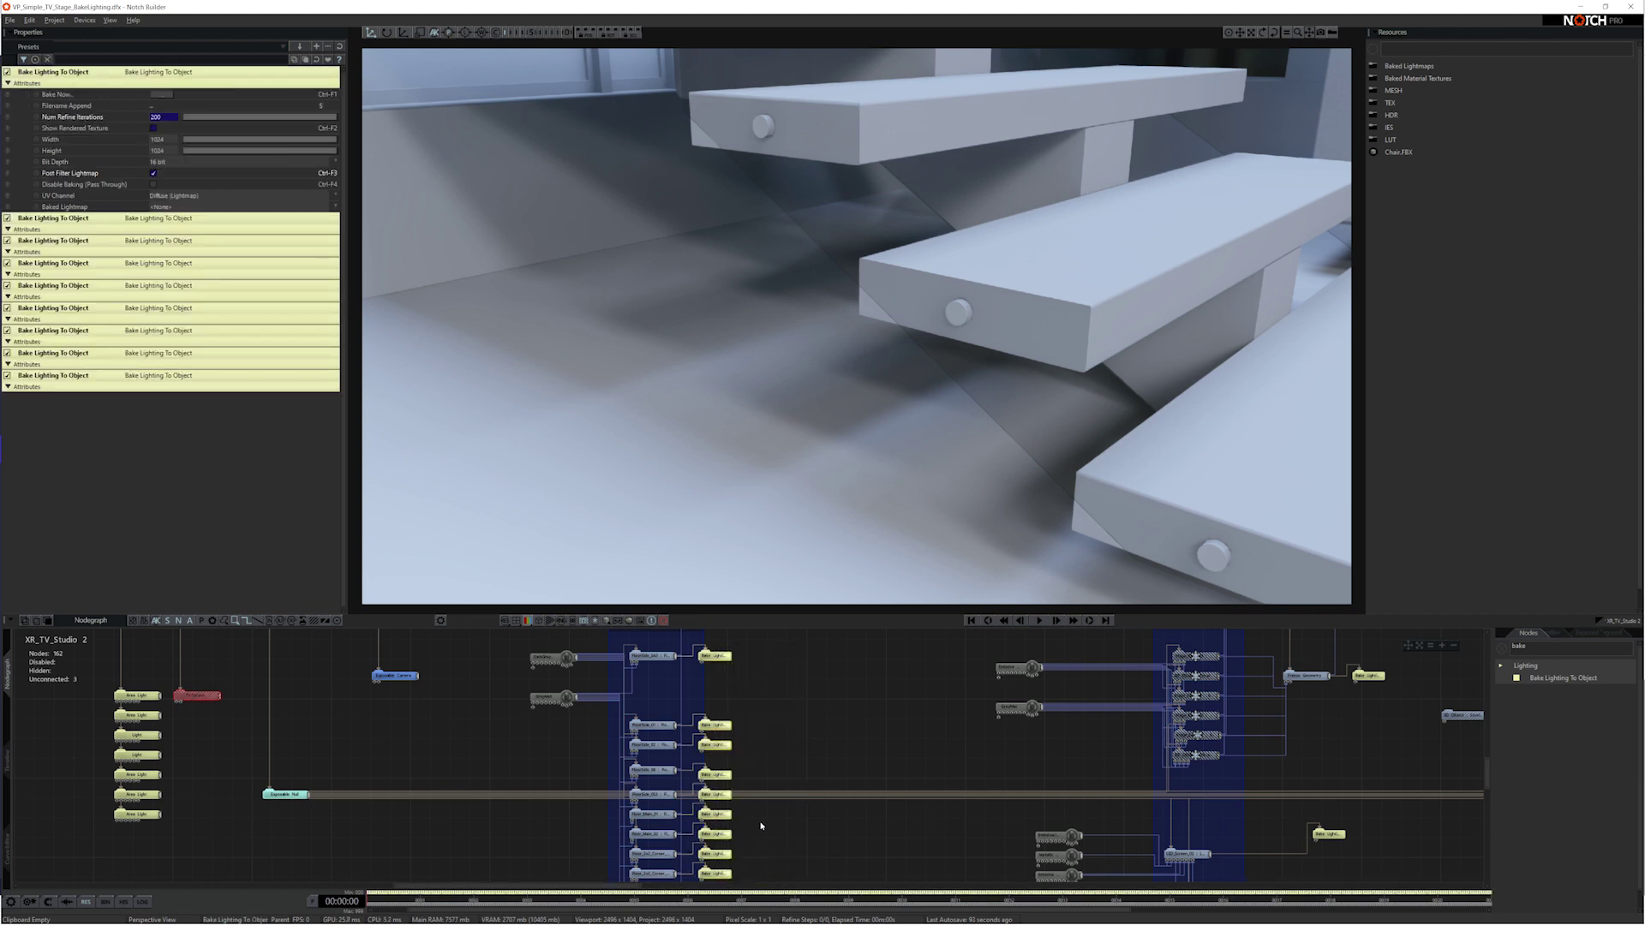
pyautogui.rightClick(723, 658)
pyautogui.moveTo(820, 906)
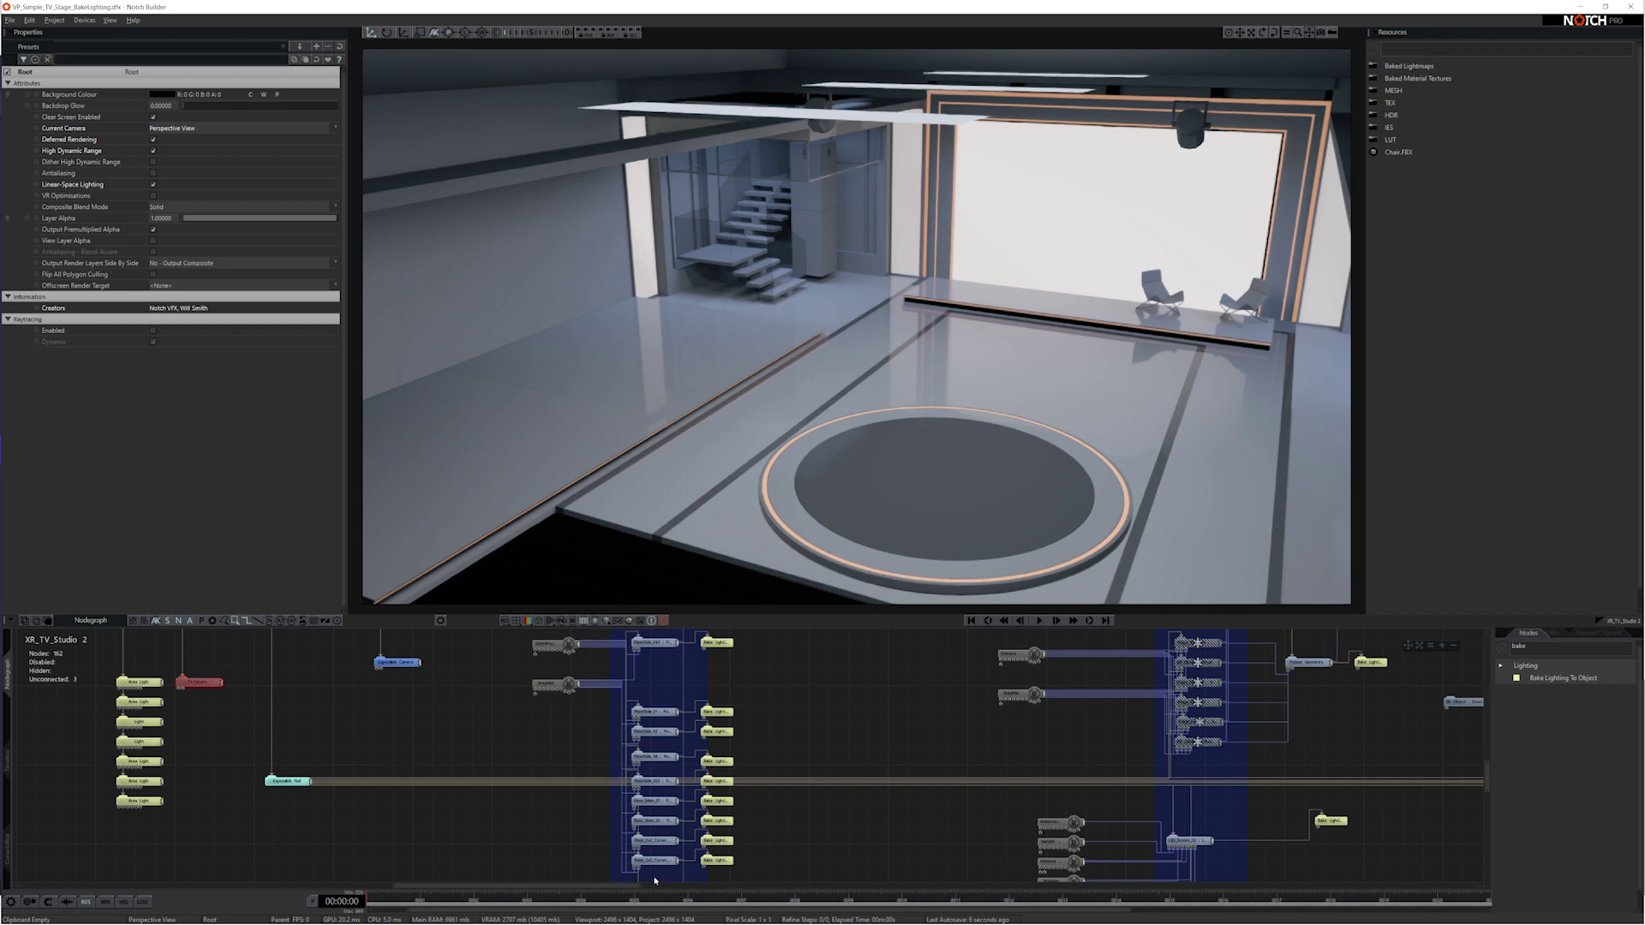
# - Select the floor objects in the nodegraph to see which pieces of the studio floor they cover in the viewport
pyautogui.moveTo(655, 879); pyautogui.dragTo(667, 644)
pyautogui.moveTo(881, 478); pyautogui.dragTo(871, 506, button='right')
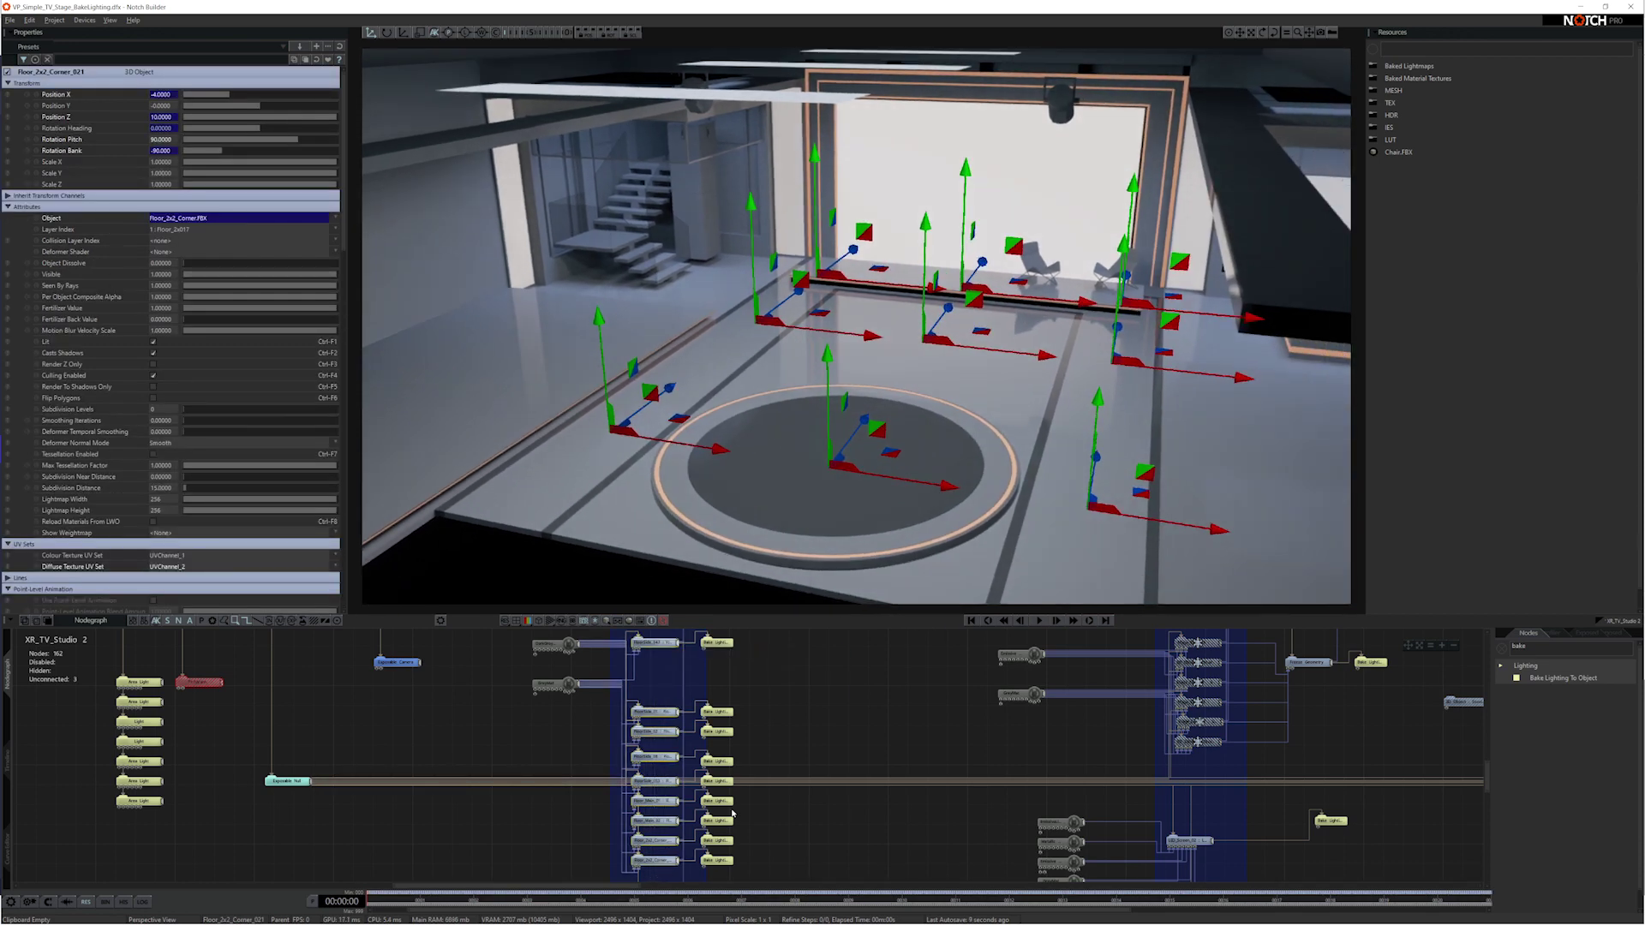
pyautogui.press('d')
pyautogui.press('d')
pyautogui.moveTo(818, 587); pyautogui.dragTo(887, 552, button='right')
# - Frame the circular platform with ray tracing enabled, and bake only the selected column of floor bake nodes
pyautogui.moveTo(769, 689); pyautogui.dragTo(724, 867)
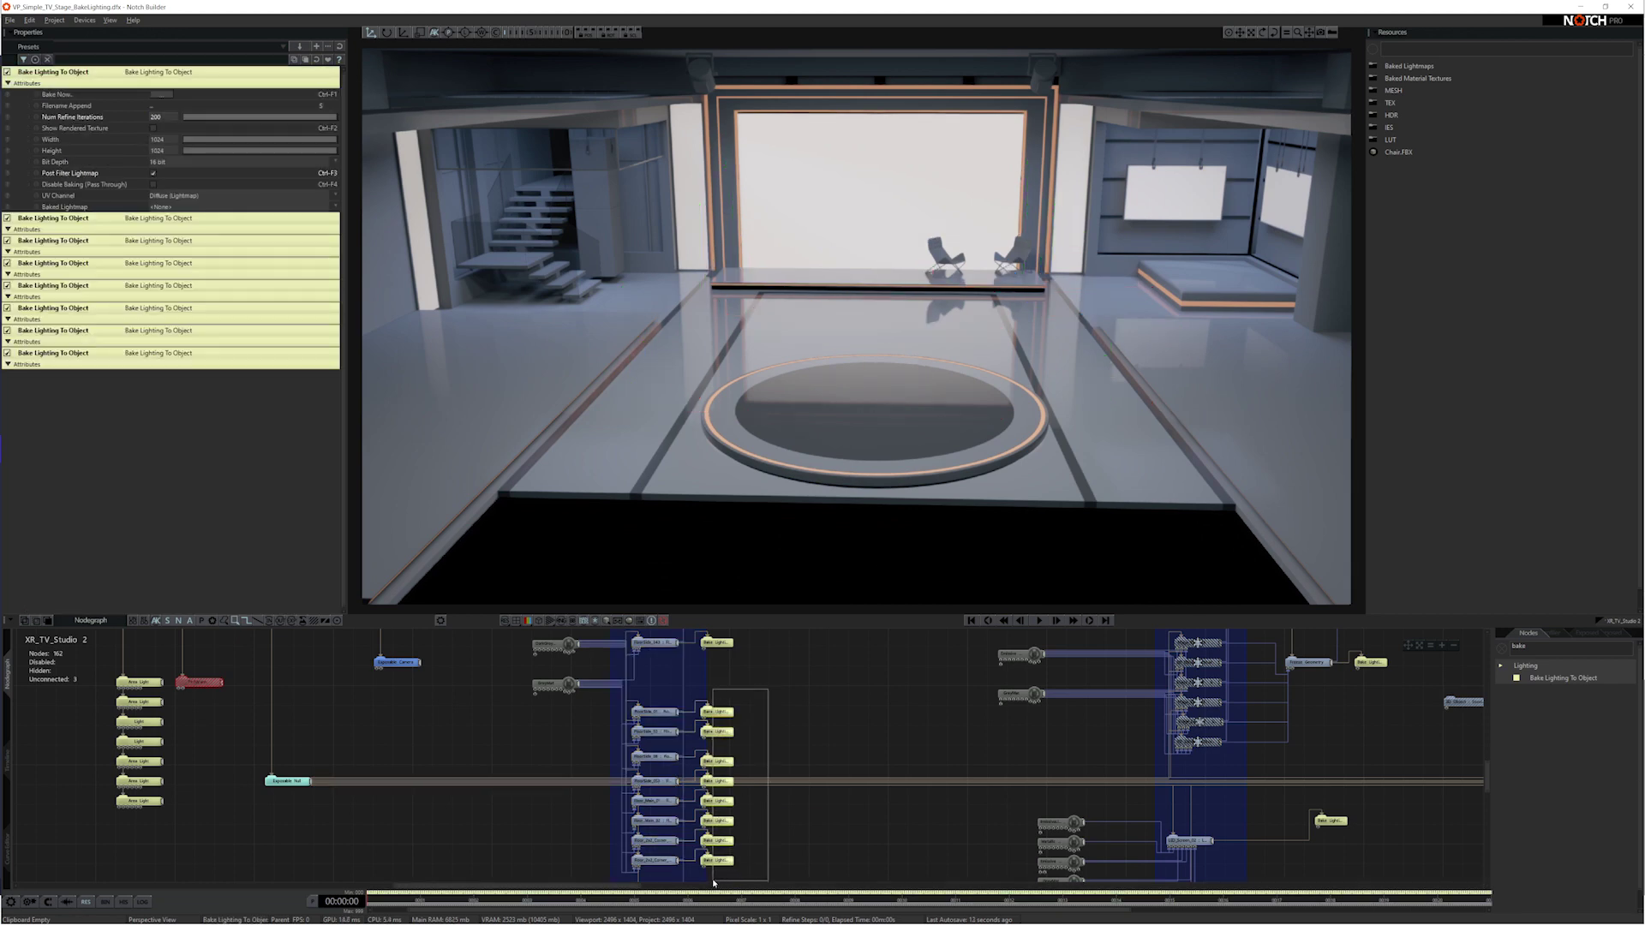
pyautogui.moveTo(758, 661); pyautogui.dragTo(767, 675, button='right')
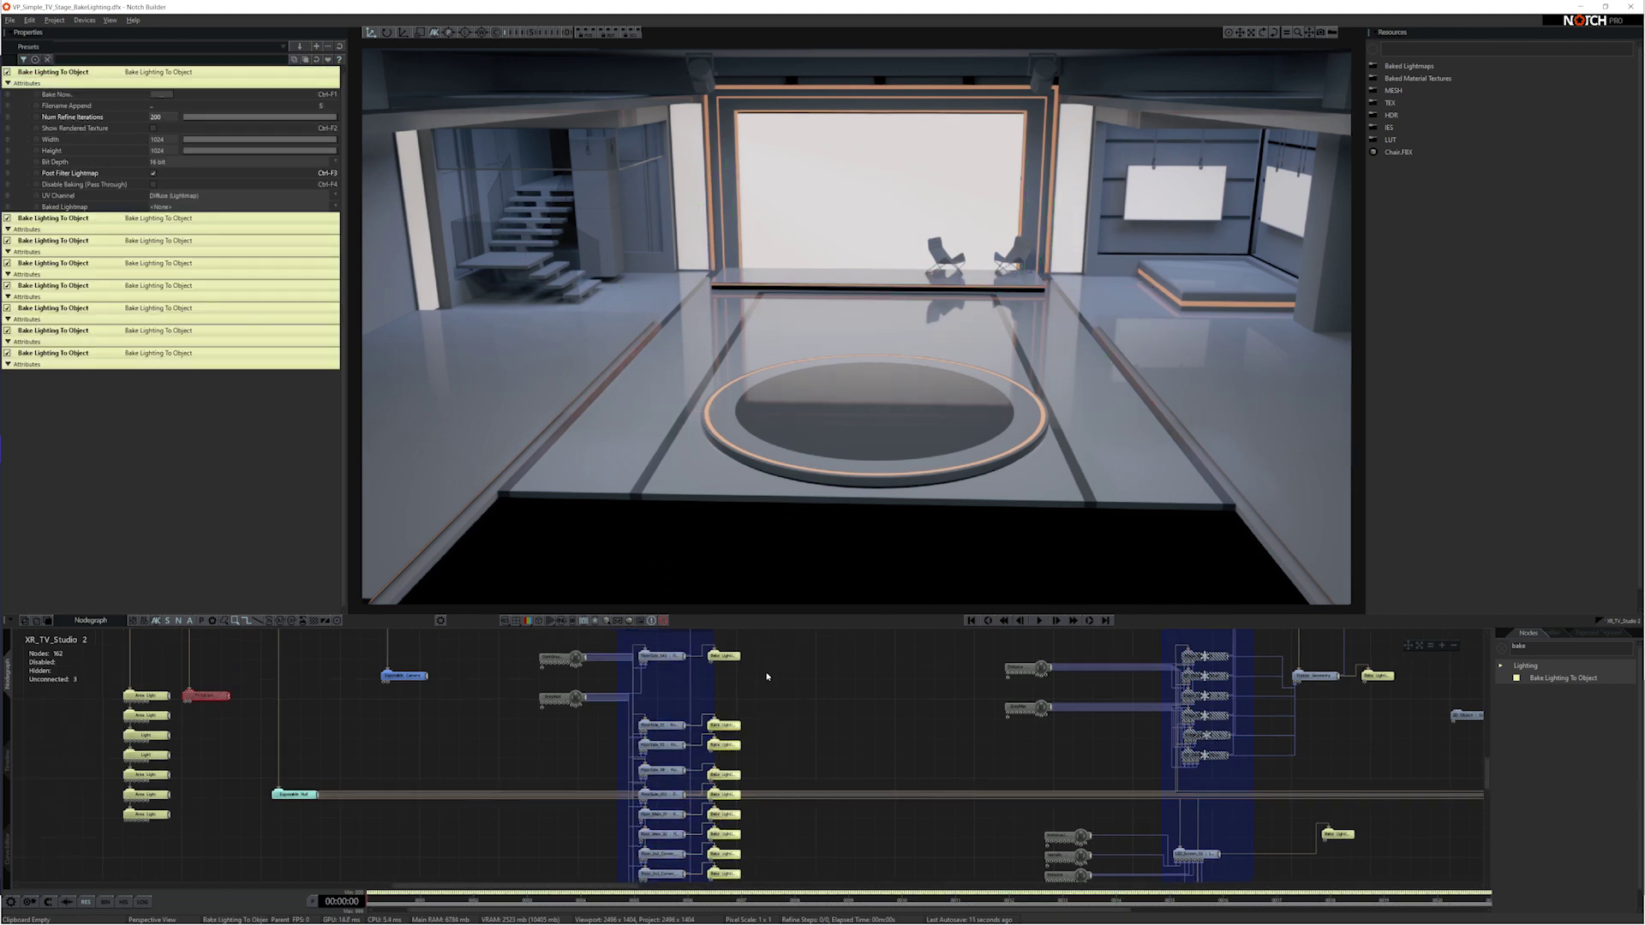
pyautogui.moveTo(818, 583); pyautogui.dragTo(872, 529, button='right')
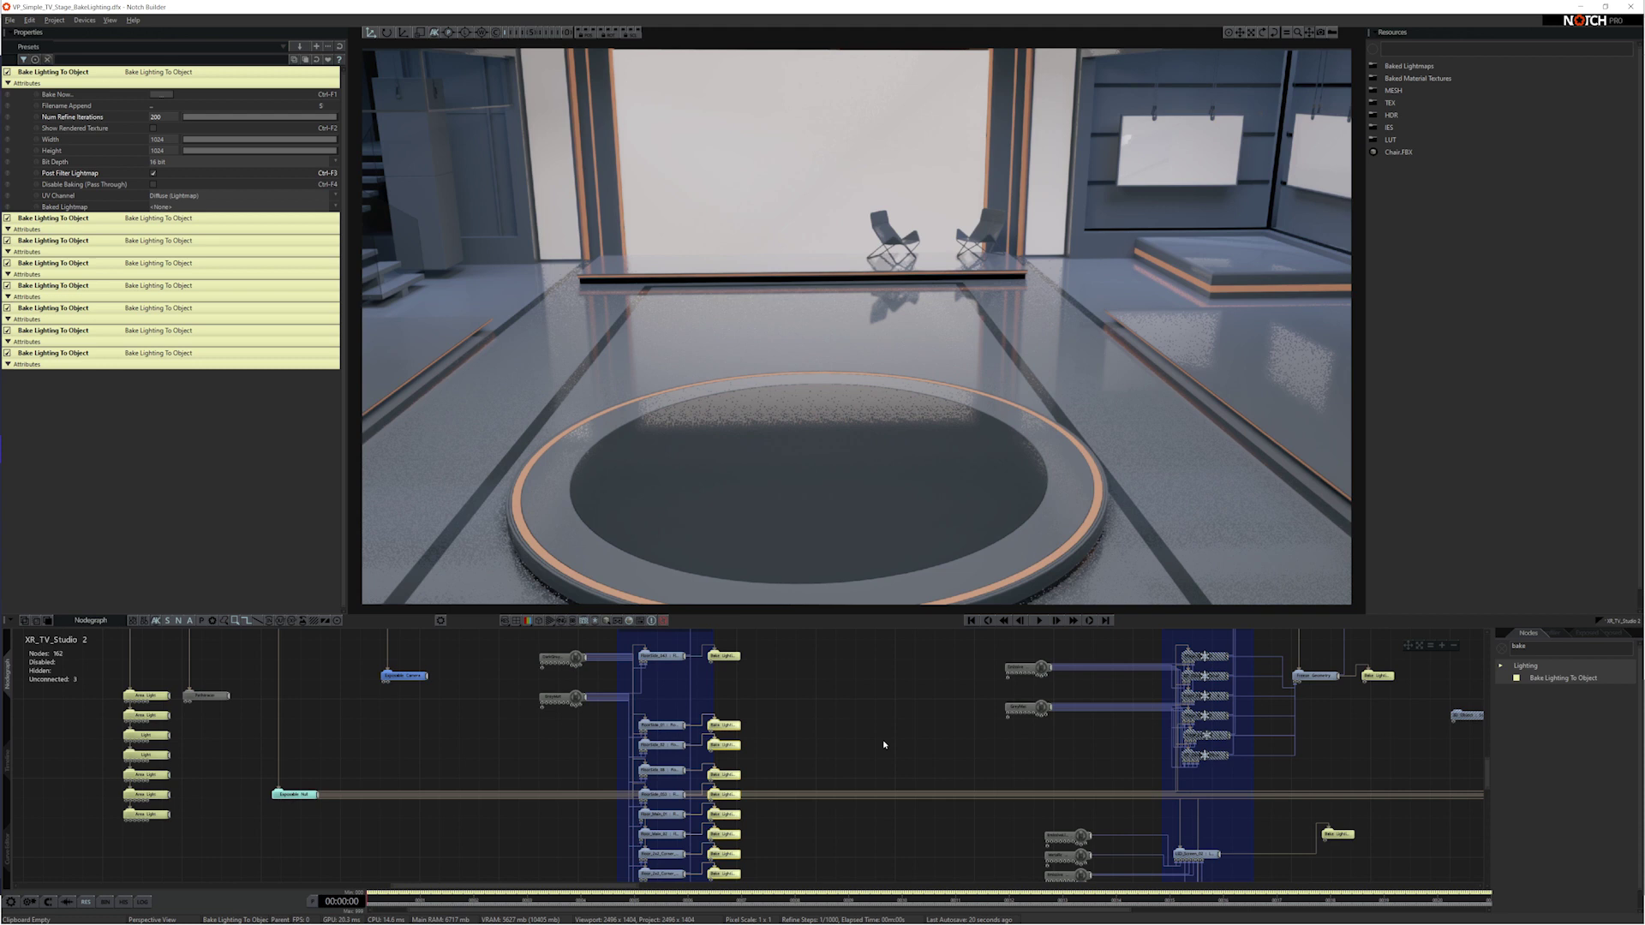
pyautogui.moveTo(769, 647); pyautogui.dragTo(730, 877)
pyautogui.rightClick(730, 877)
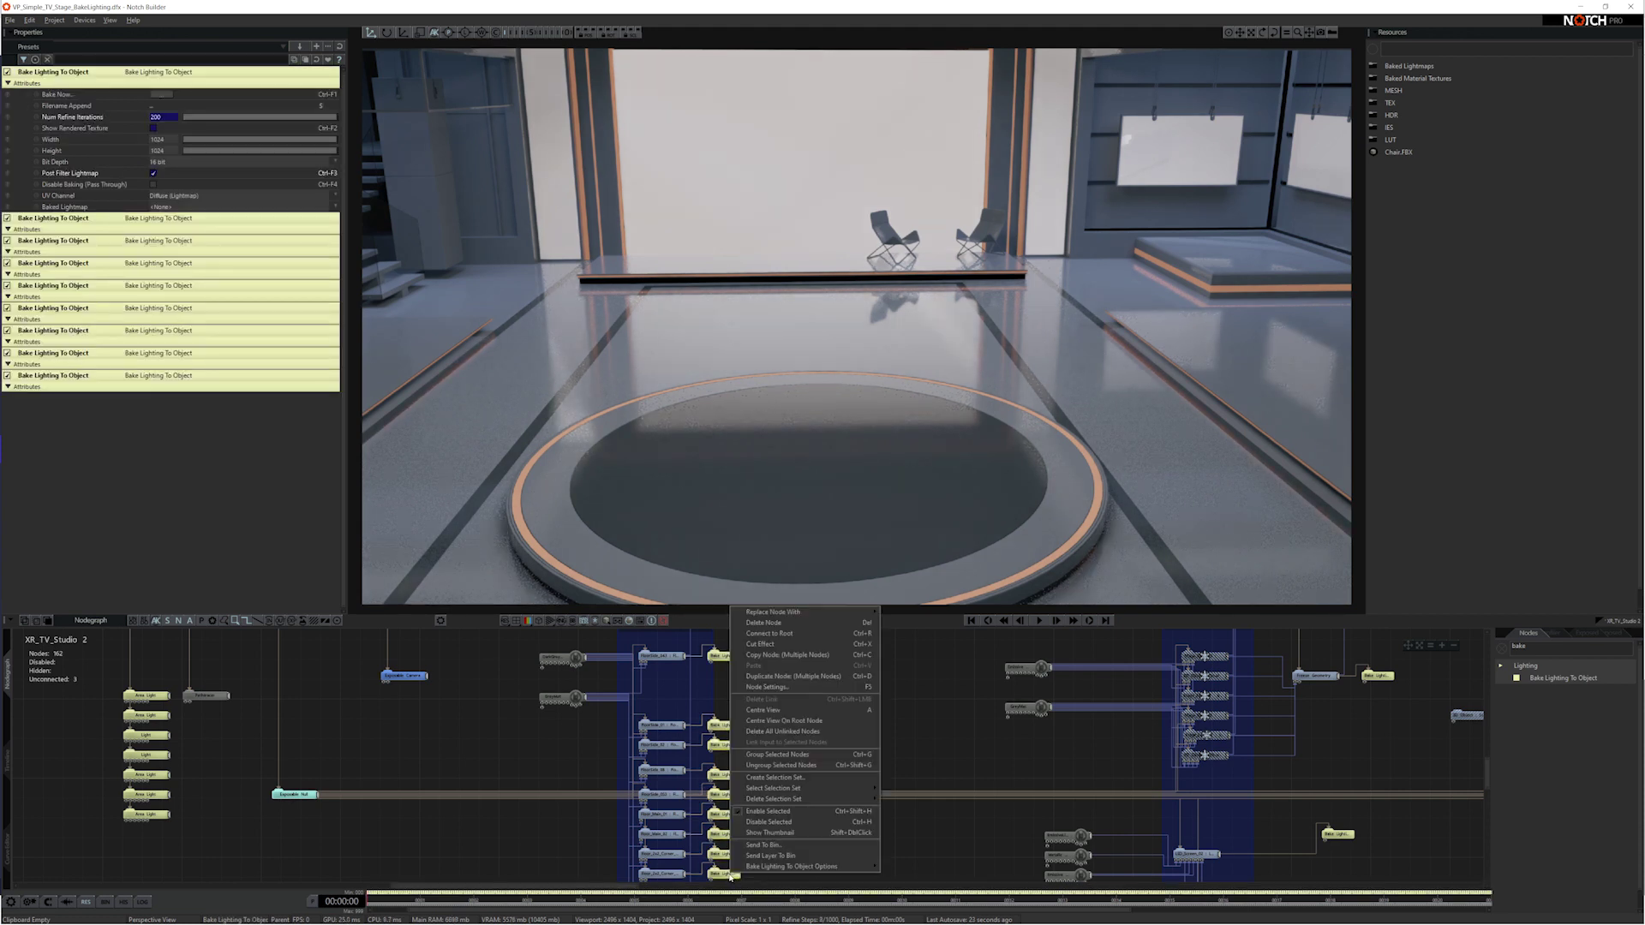
pyautogui.moveTo(761, 867)
pyautogui.moveTo(873, 867)
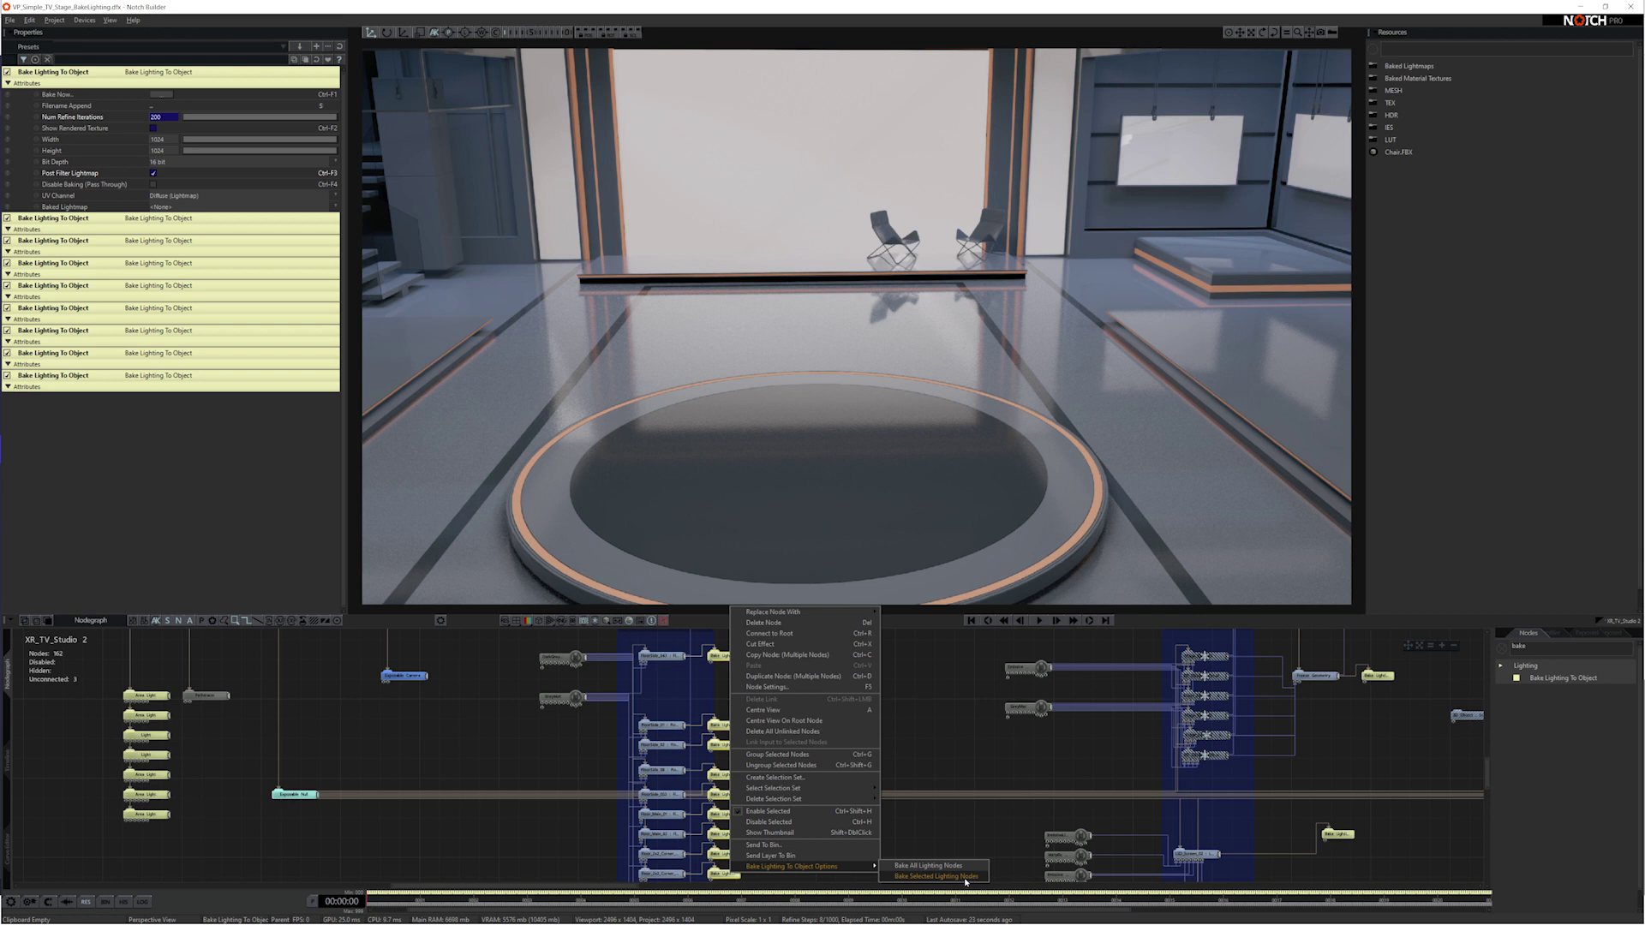
pyautogui.click(964, 877)
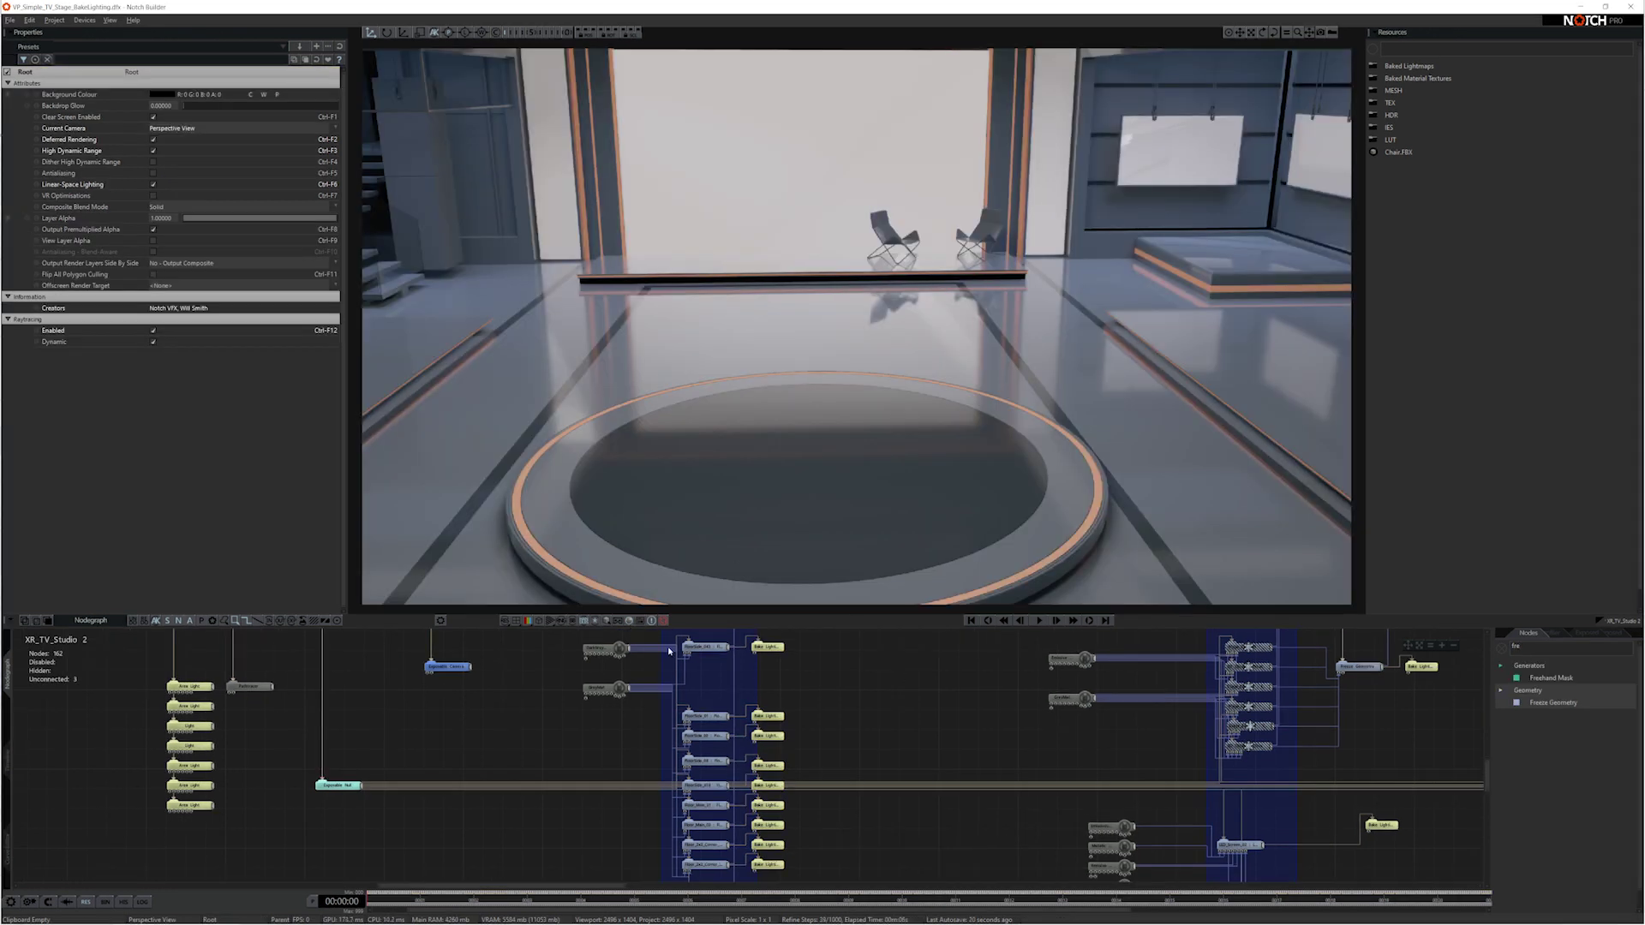
# - Turn off ray tracing and look up the options for baking all or only selected lighting nodes on a floor bake node
pyautogui.hotkey('ctrl', 'F12')
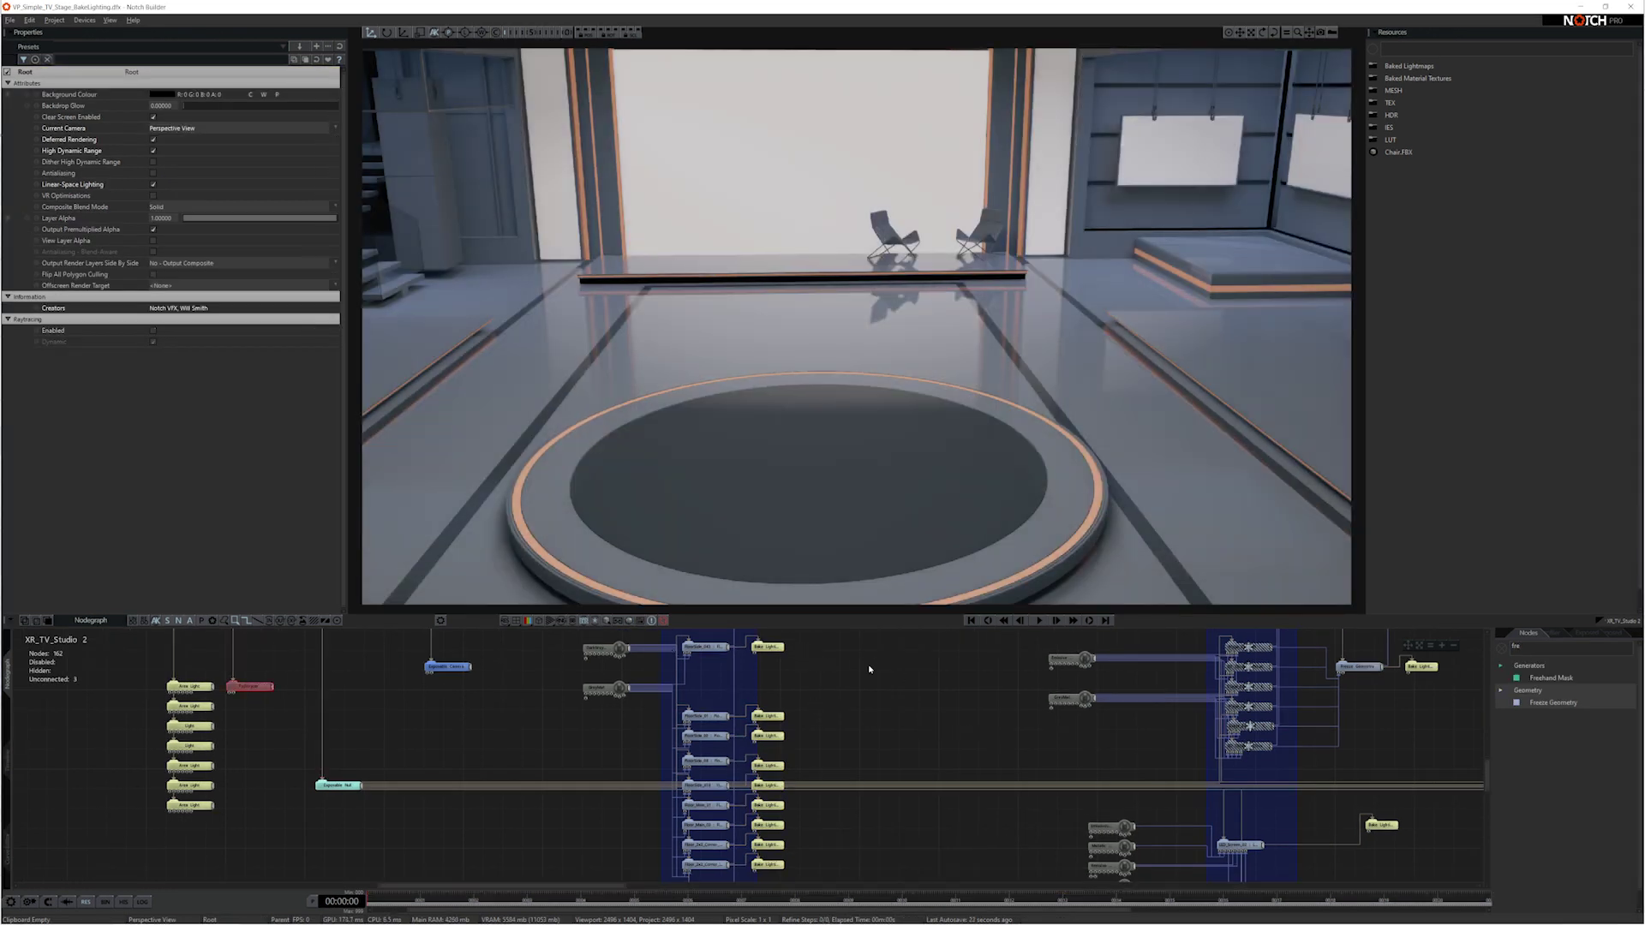
pyautogui.click(768, 649)
pyautogui.rightClick(768, 650)
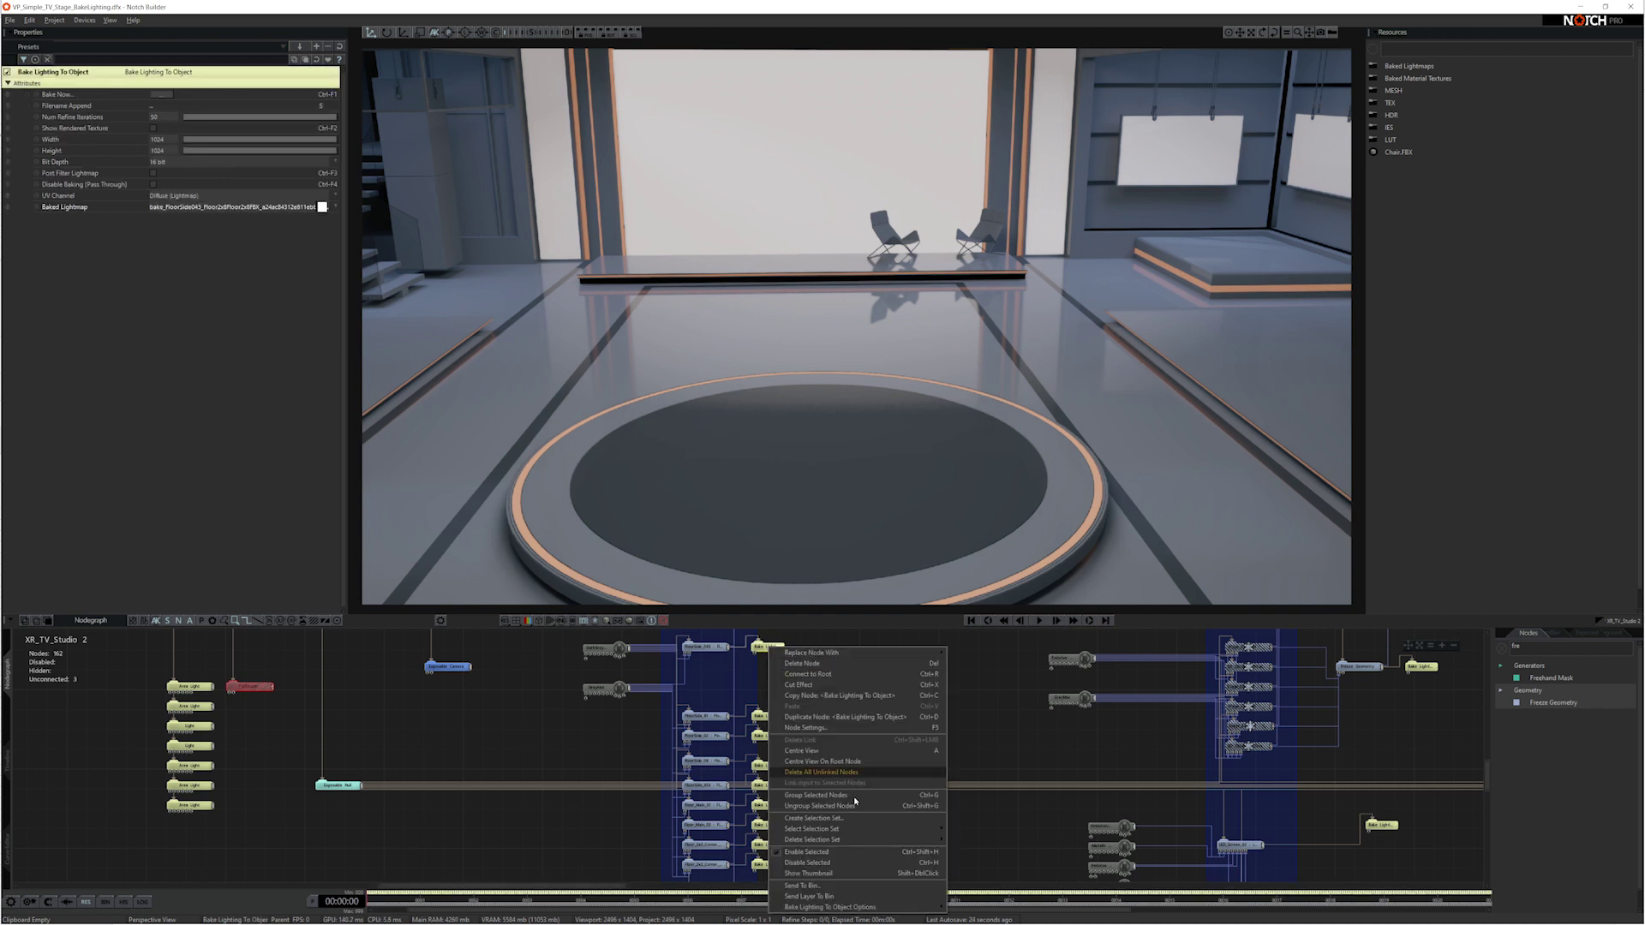
pyautogui.moveTo(881, 909)
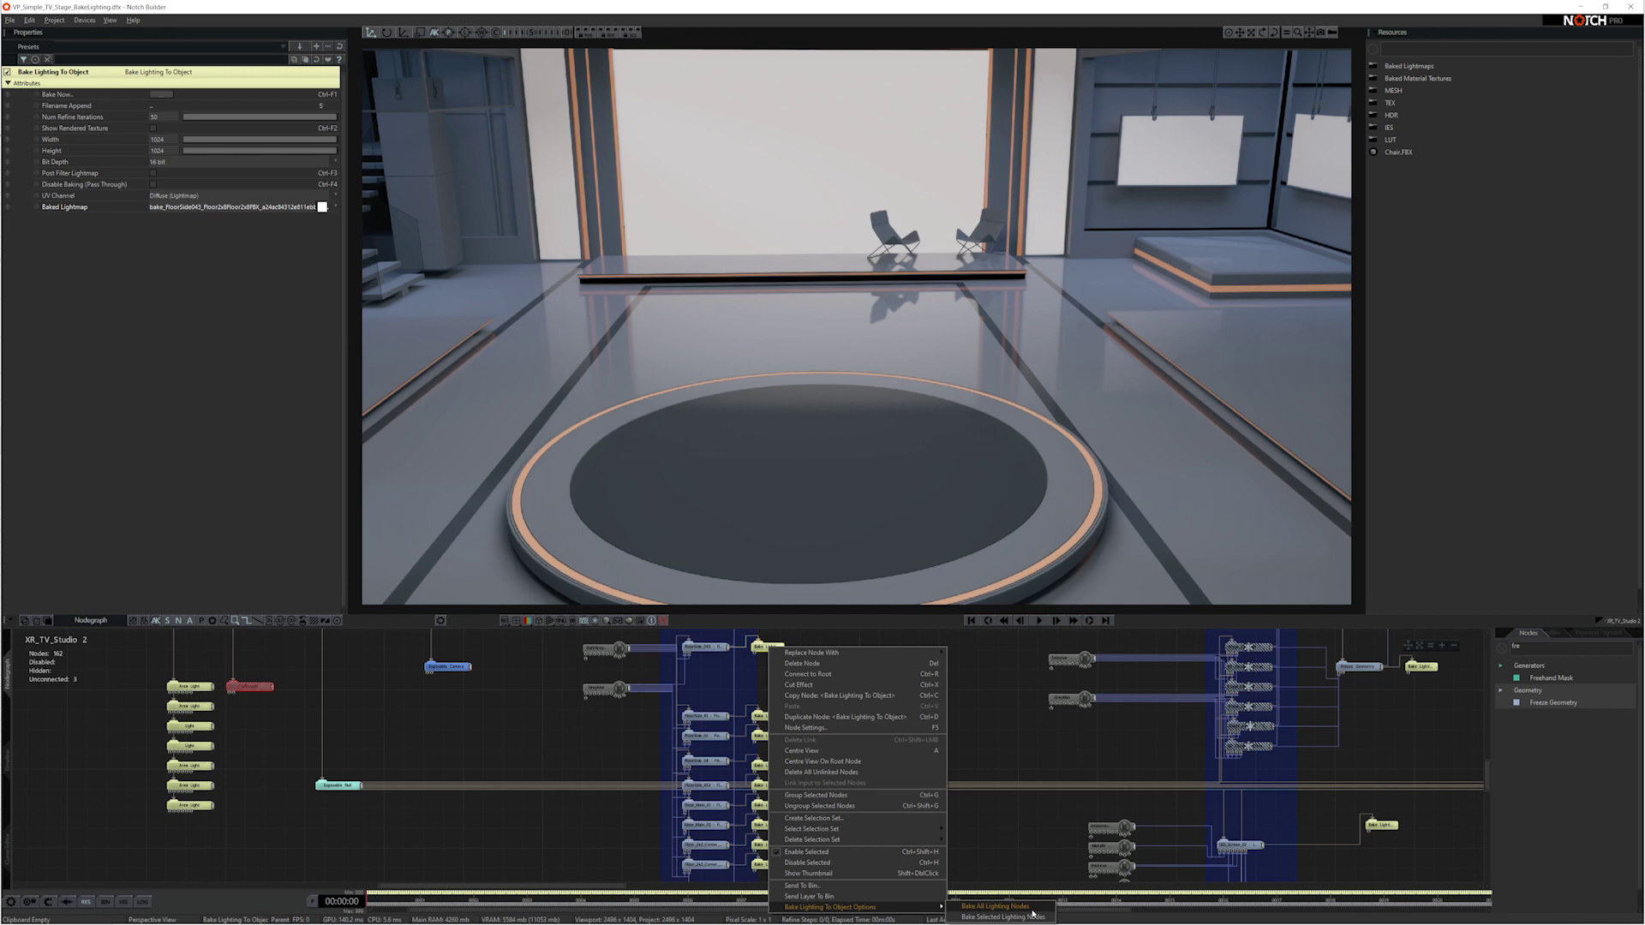
pyautogui.click(908, 709)
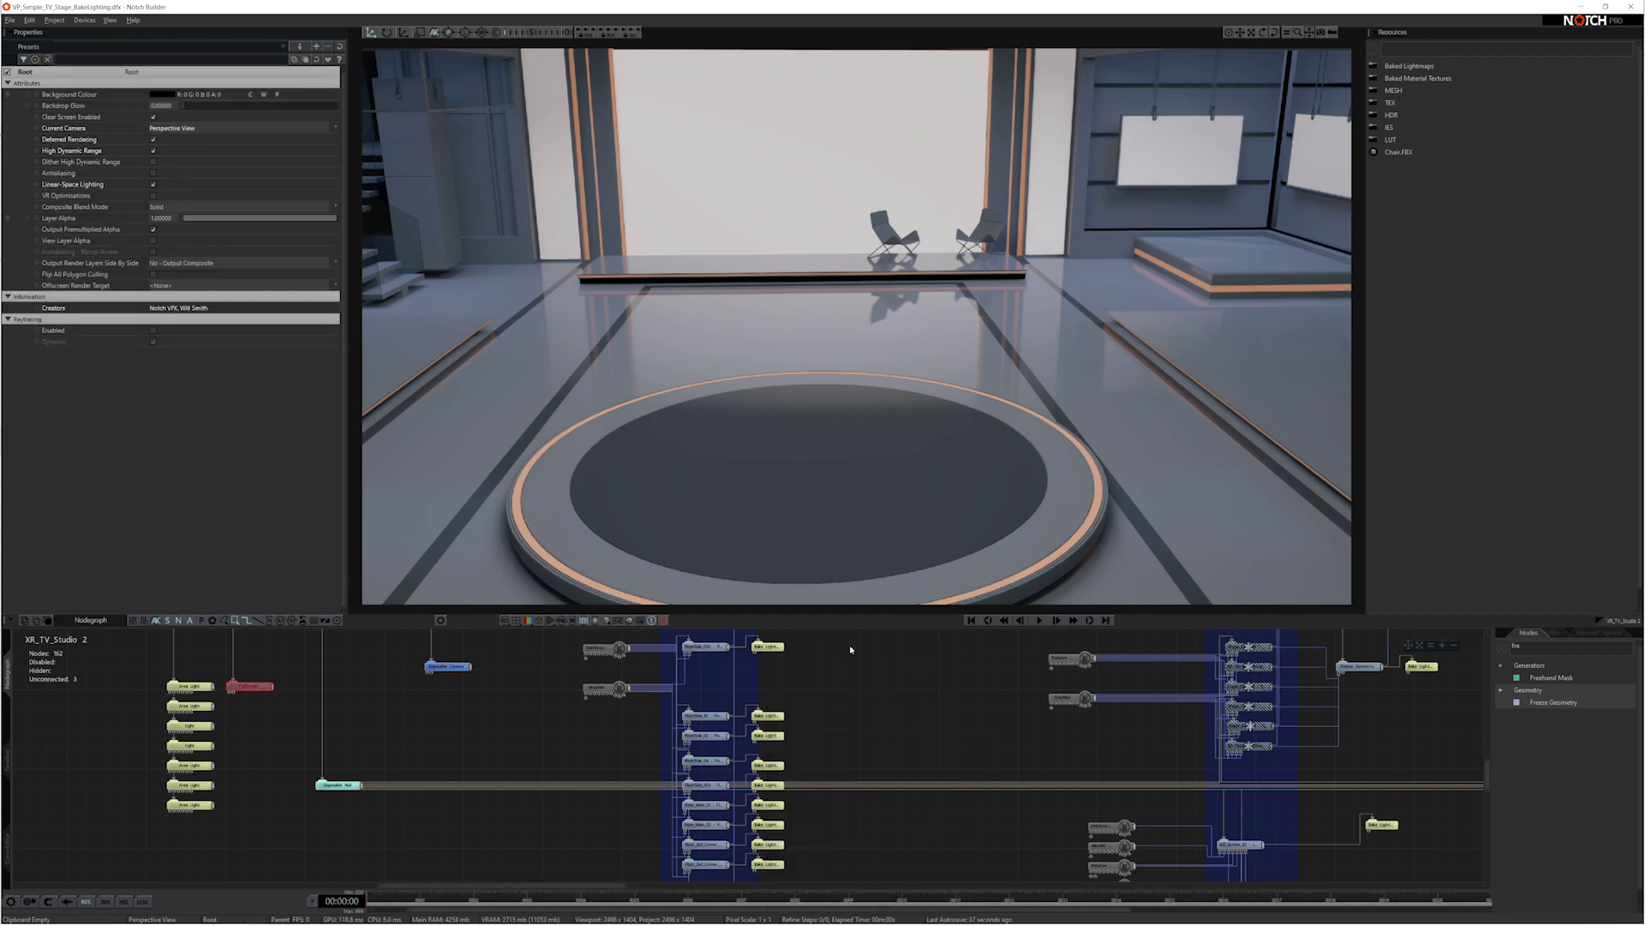
# - Review the shared settings of the column of floor bake nodes and revisit the Bake All Lighting Nodes option
pyautogui.moveTo(850, 646); pyautogui.dragTo(781, 870)
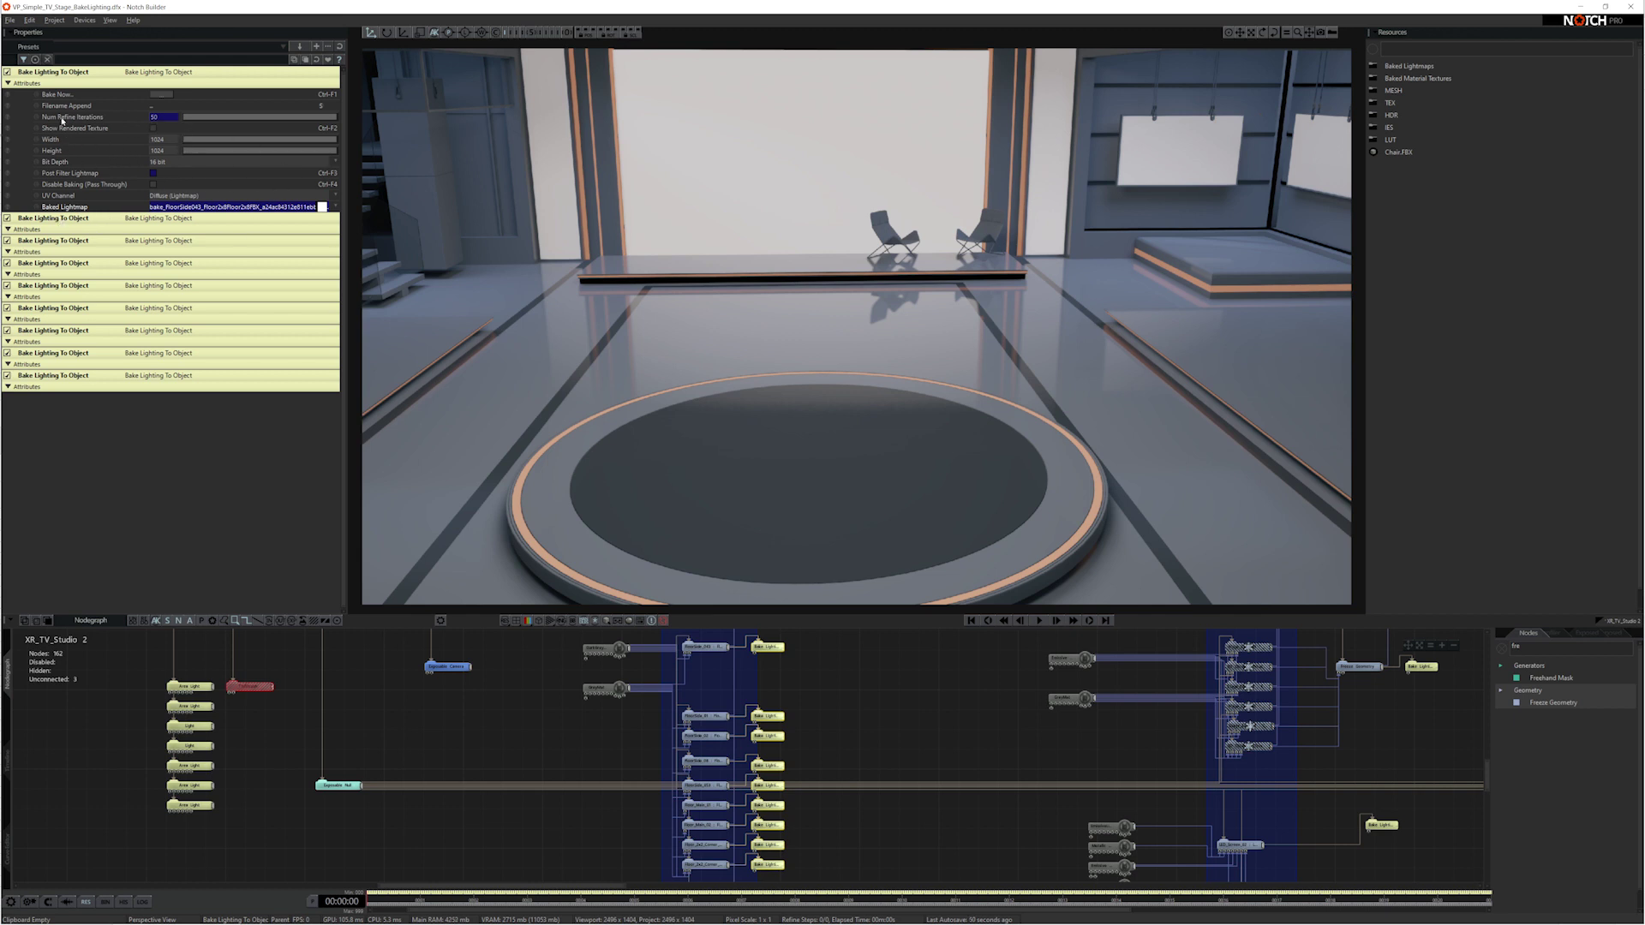
pyautogui.click(885, 712)
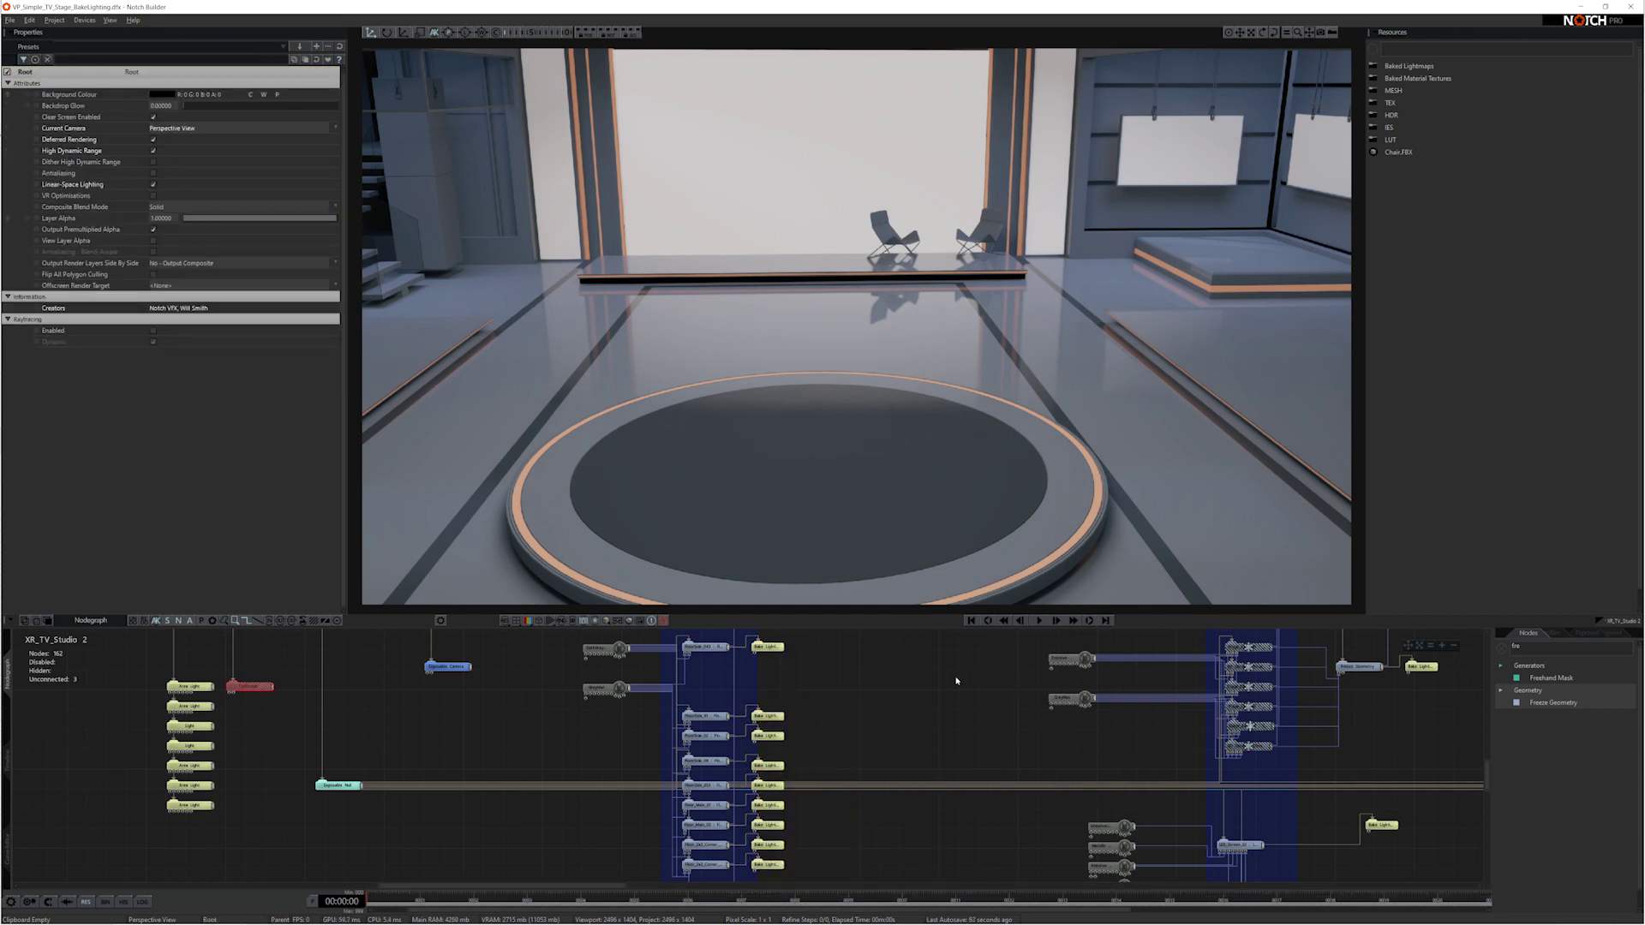
pyautogui.click(766, 647)
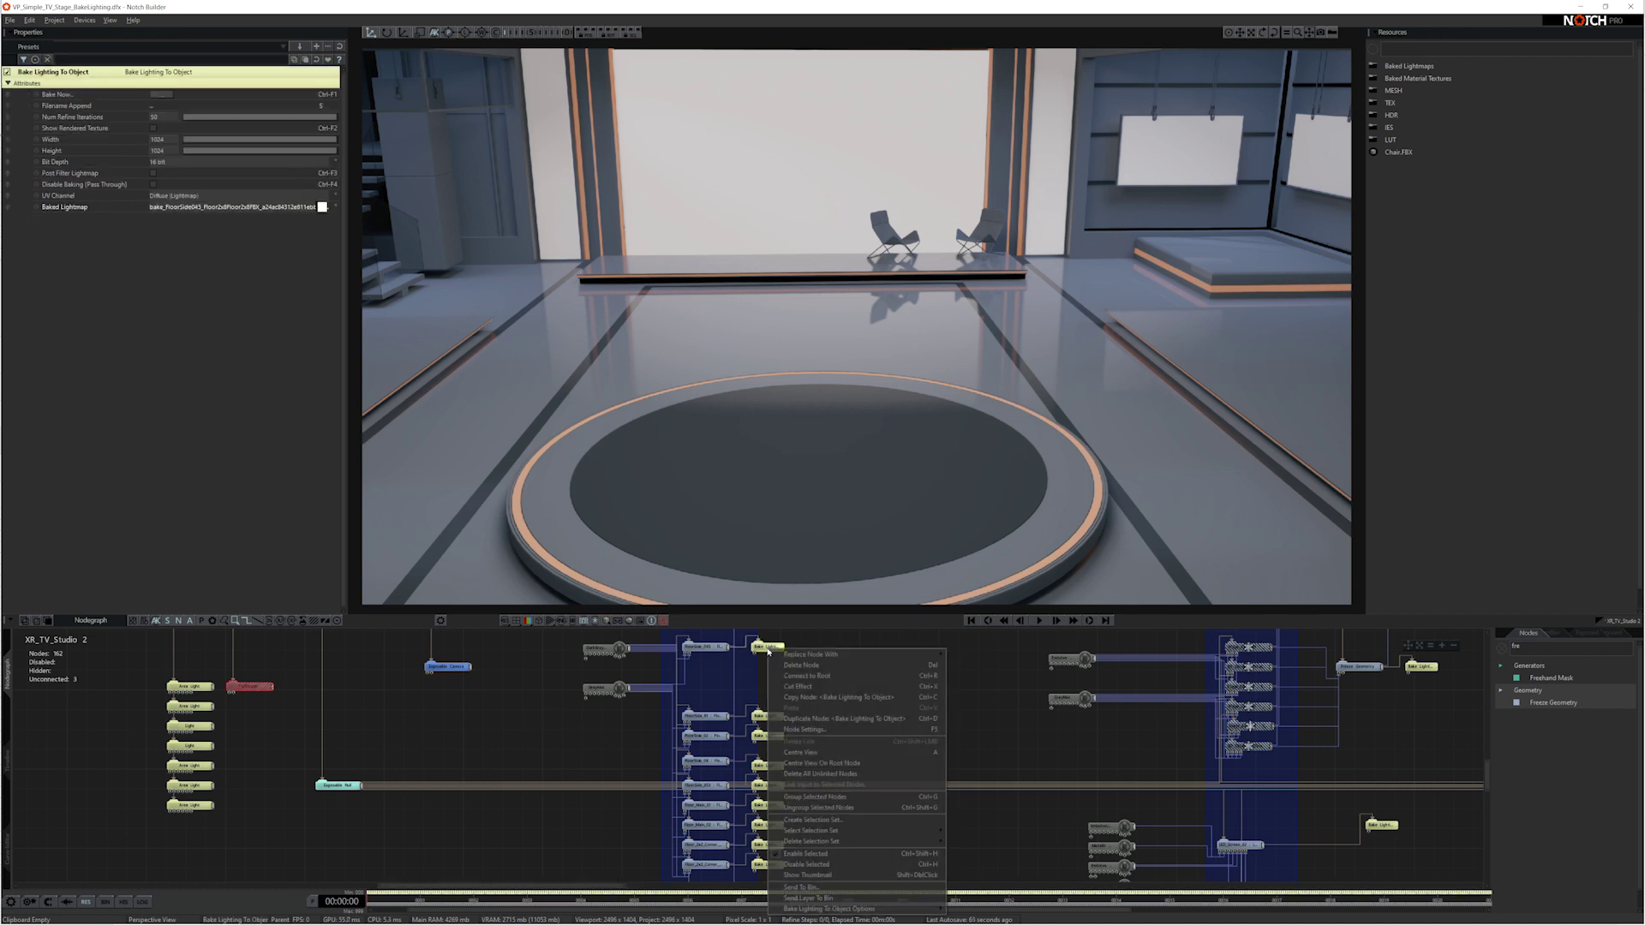
pyautogui.rightClick(767, 649)
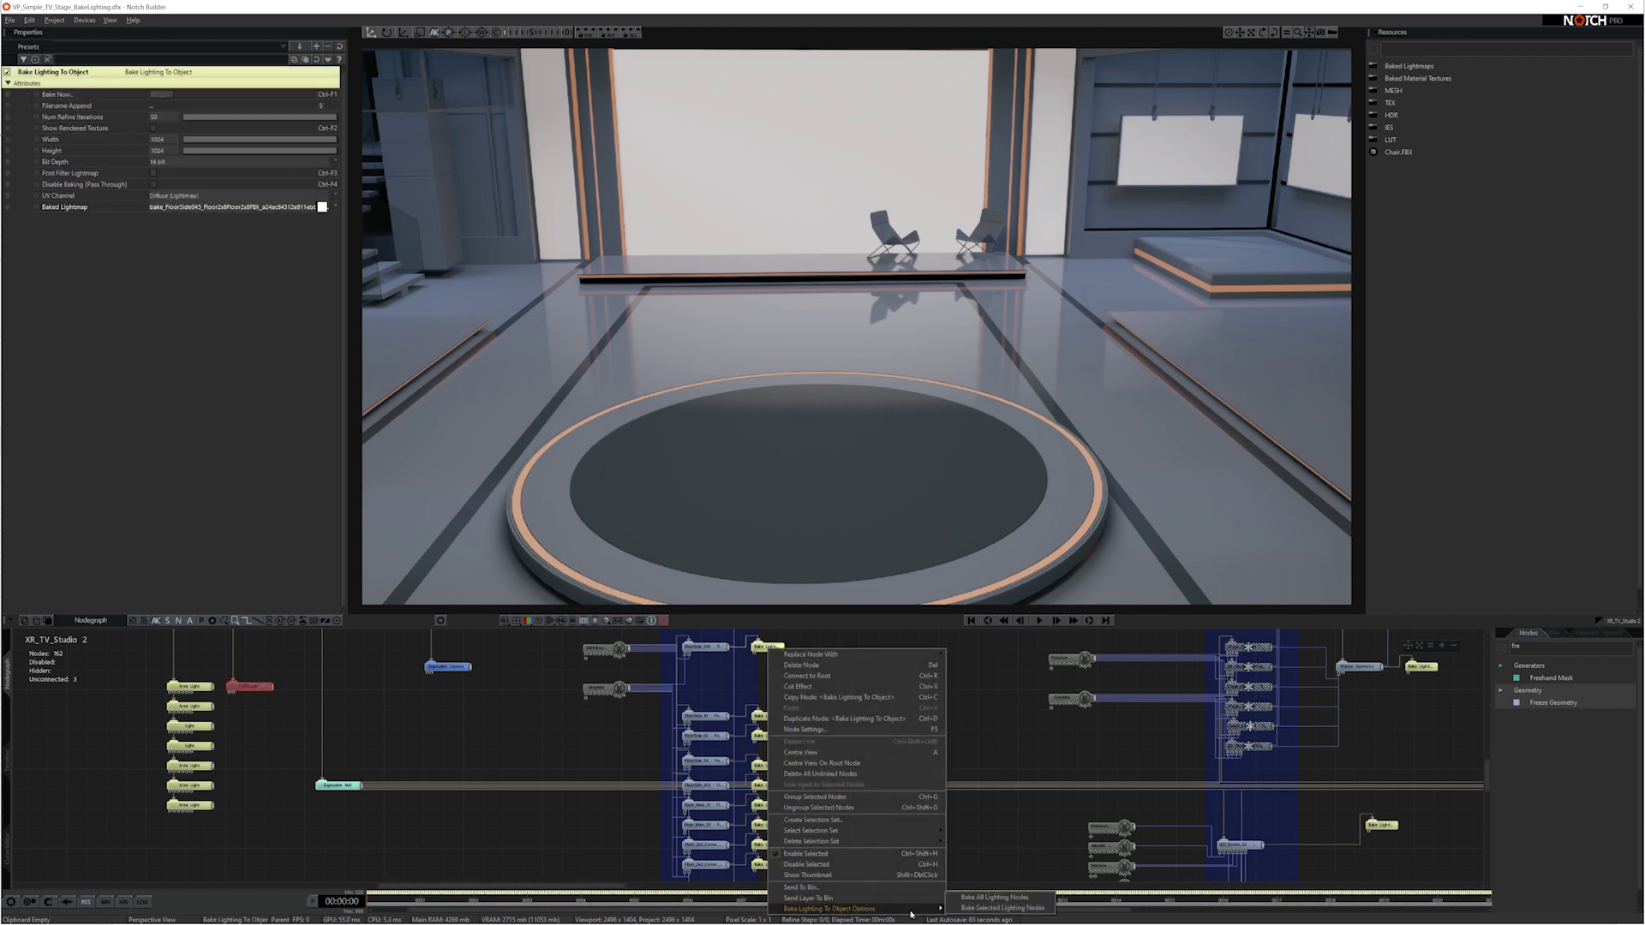
pyautogui.click(1026, 903)
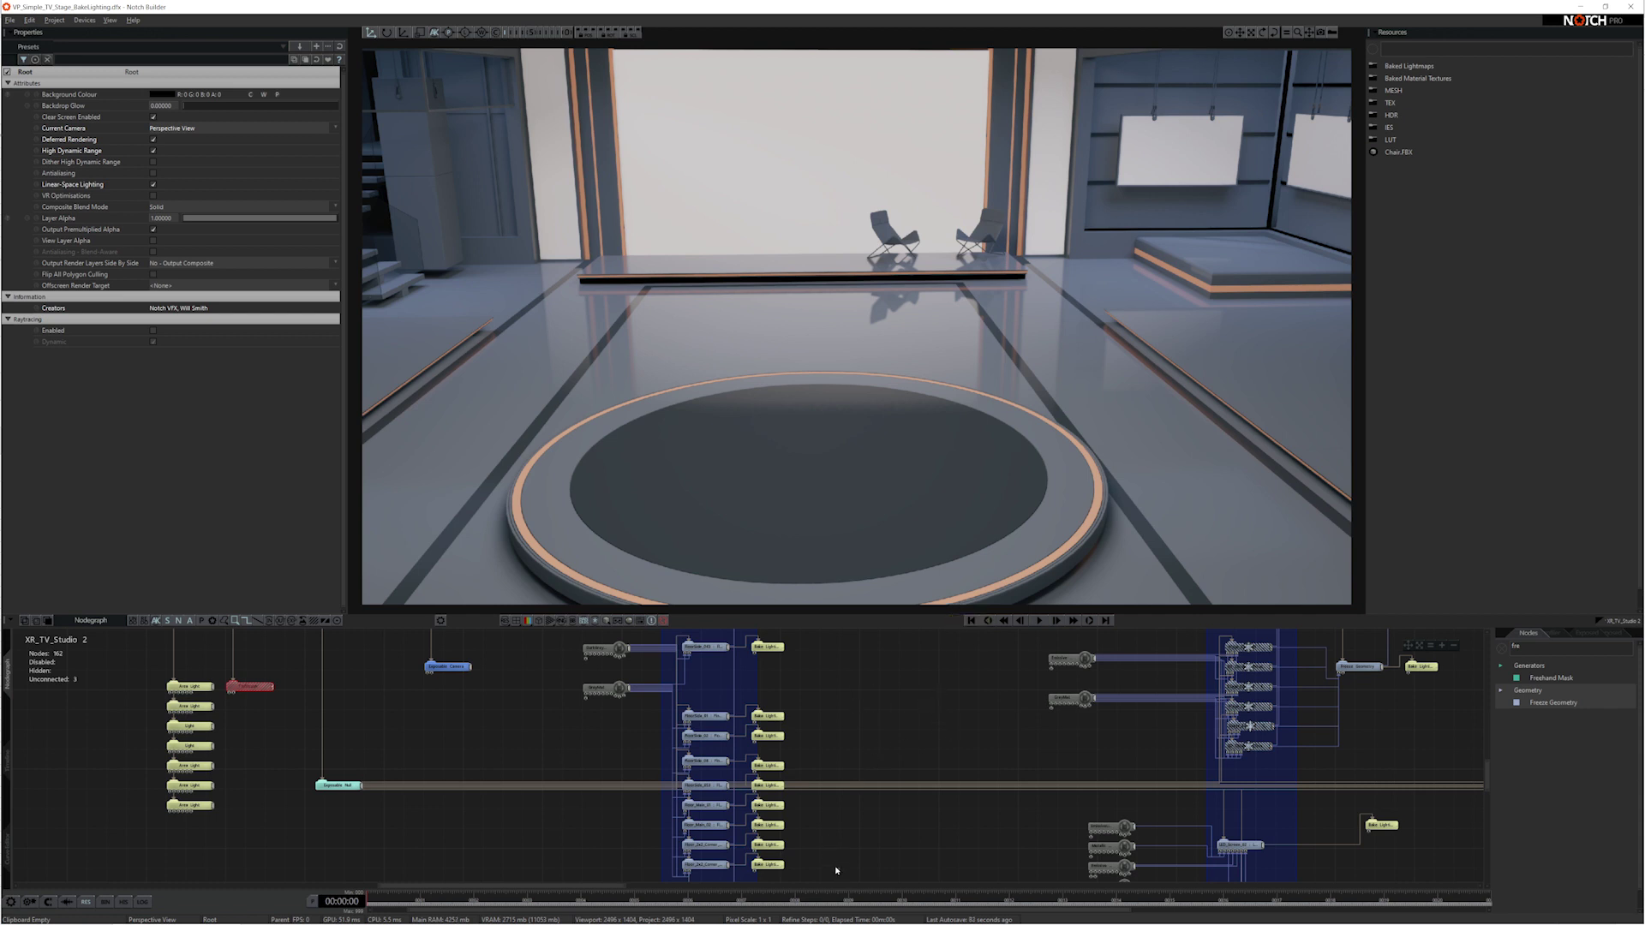
# - Delete the whole column of Bake Lighting To Object nodes attached to the floor objects
pyautogui.moveTo(835, 870); pyautogui.dragTo(765, 637)
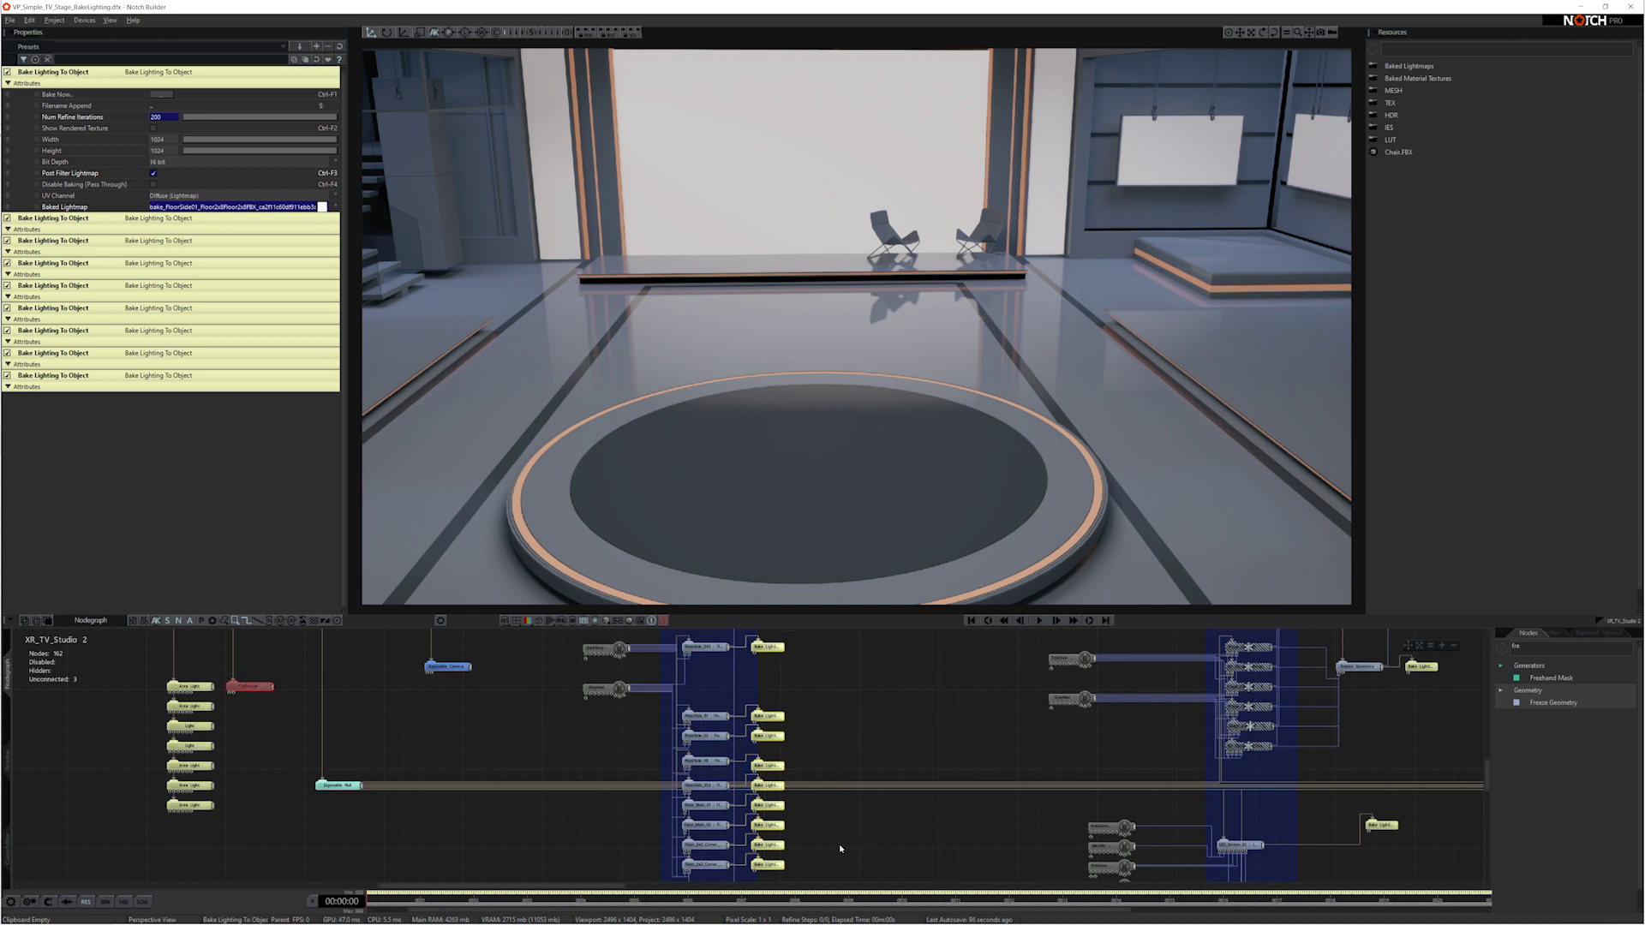
pyautogui.moveTo(854, 869); pyautogui.dragTo(747, 676)
pyautogui.press('Delete')
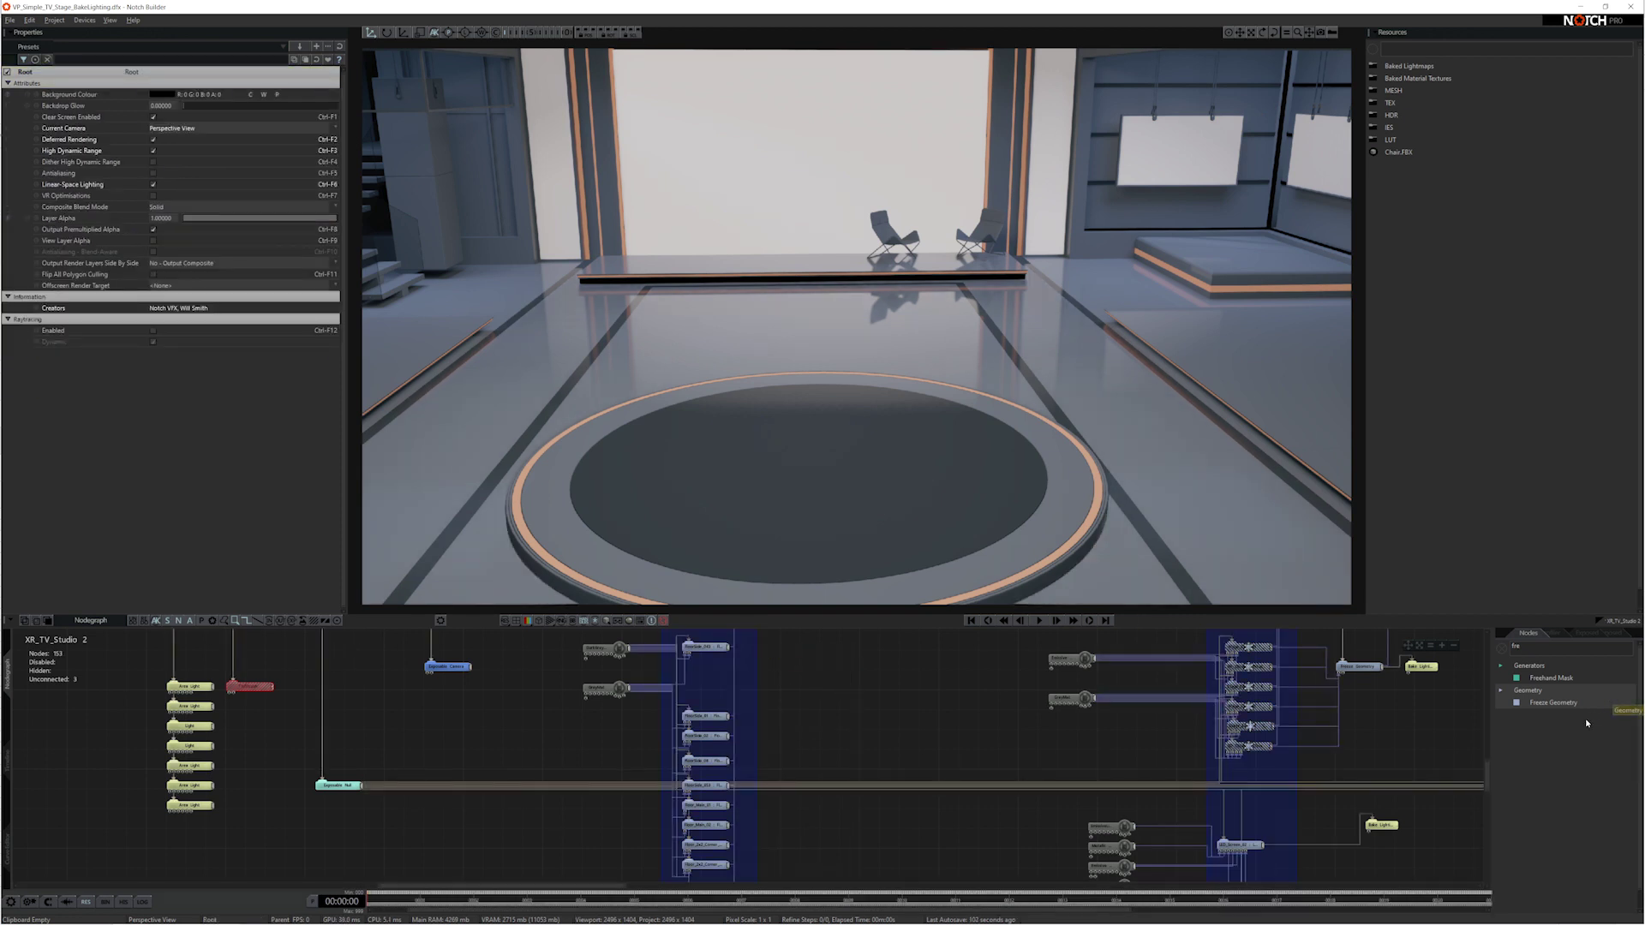
# - Add a Freeze Geometry node beside the floor objects, link it to the root, and connect all the floor objects to it
pyautogui.moveTo(1585, 716); pyautogui.dragTo(809, 667)
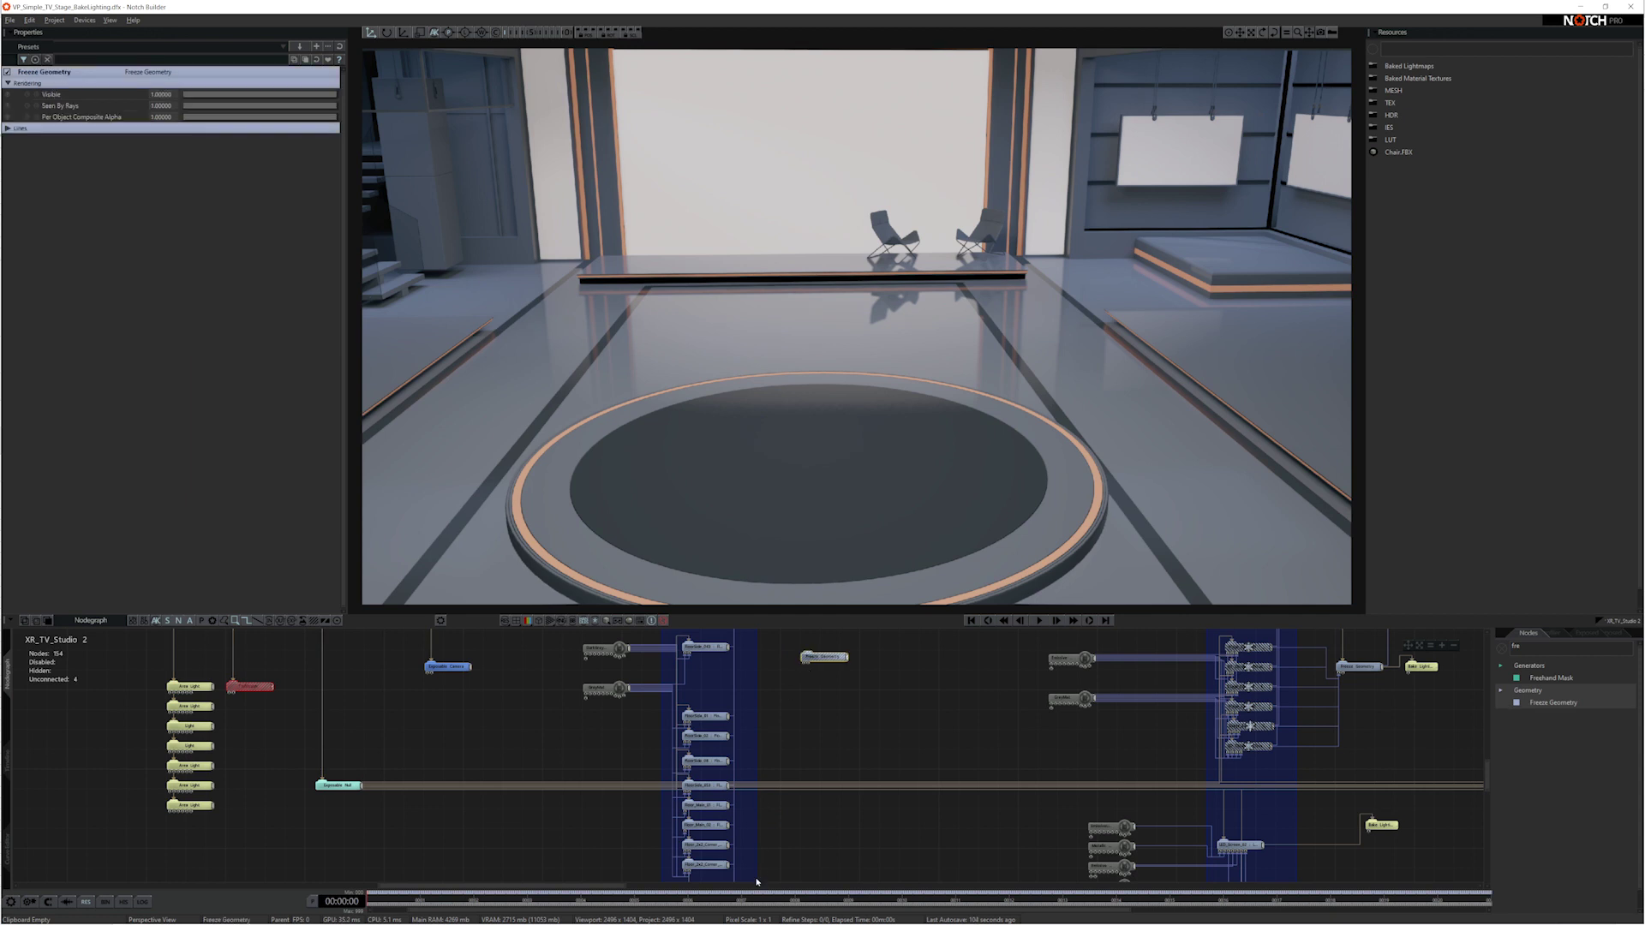
pyautogui.moveTo(756, 882); pyautogui.dragTo(727, 653)
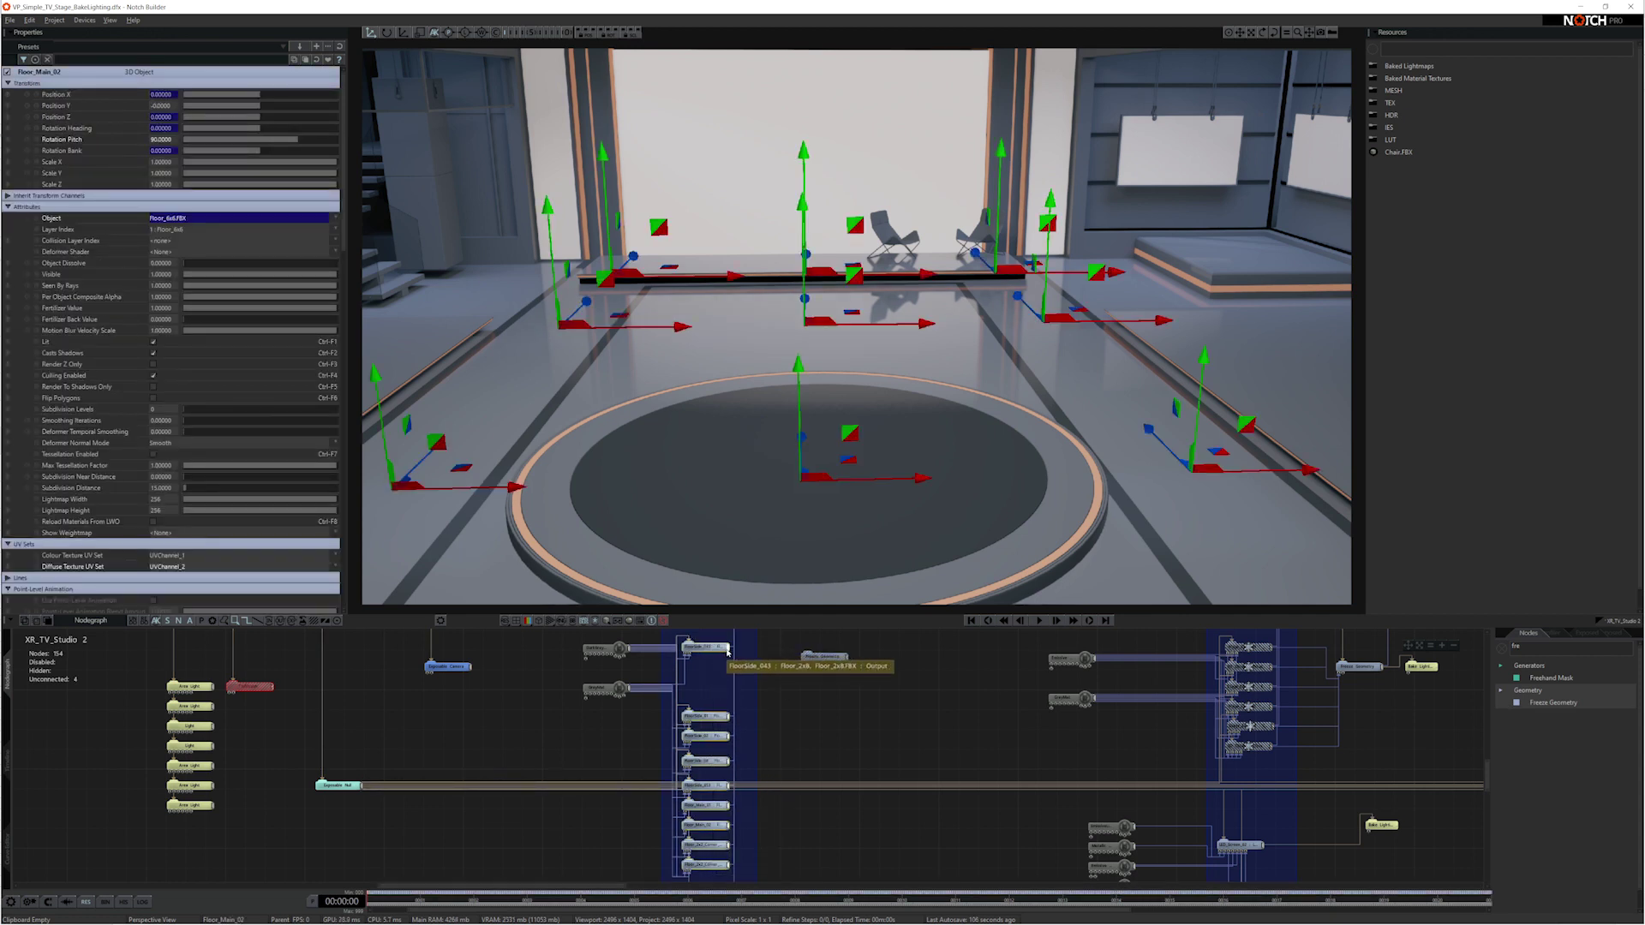
pyautogui.click(818, 659)
pyautogui.press('r')
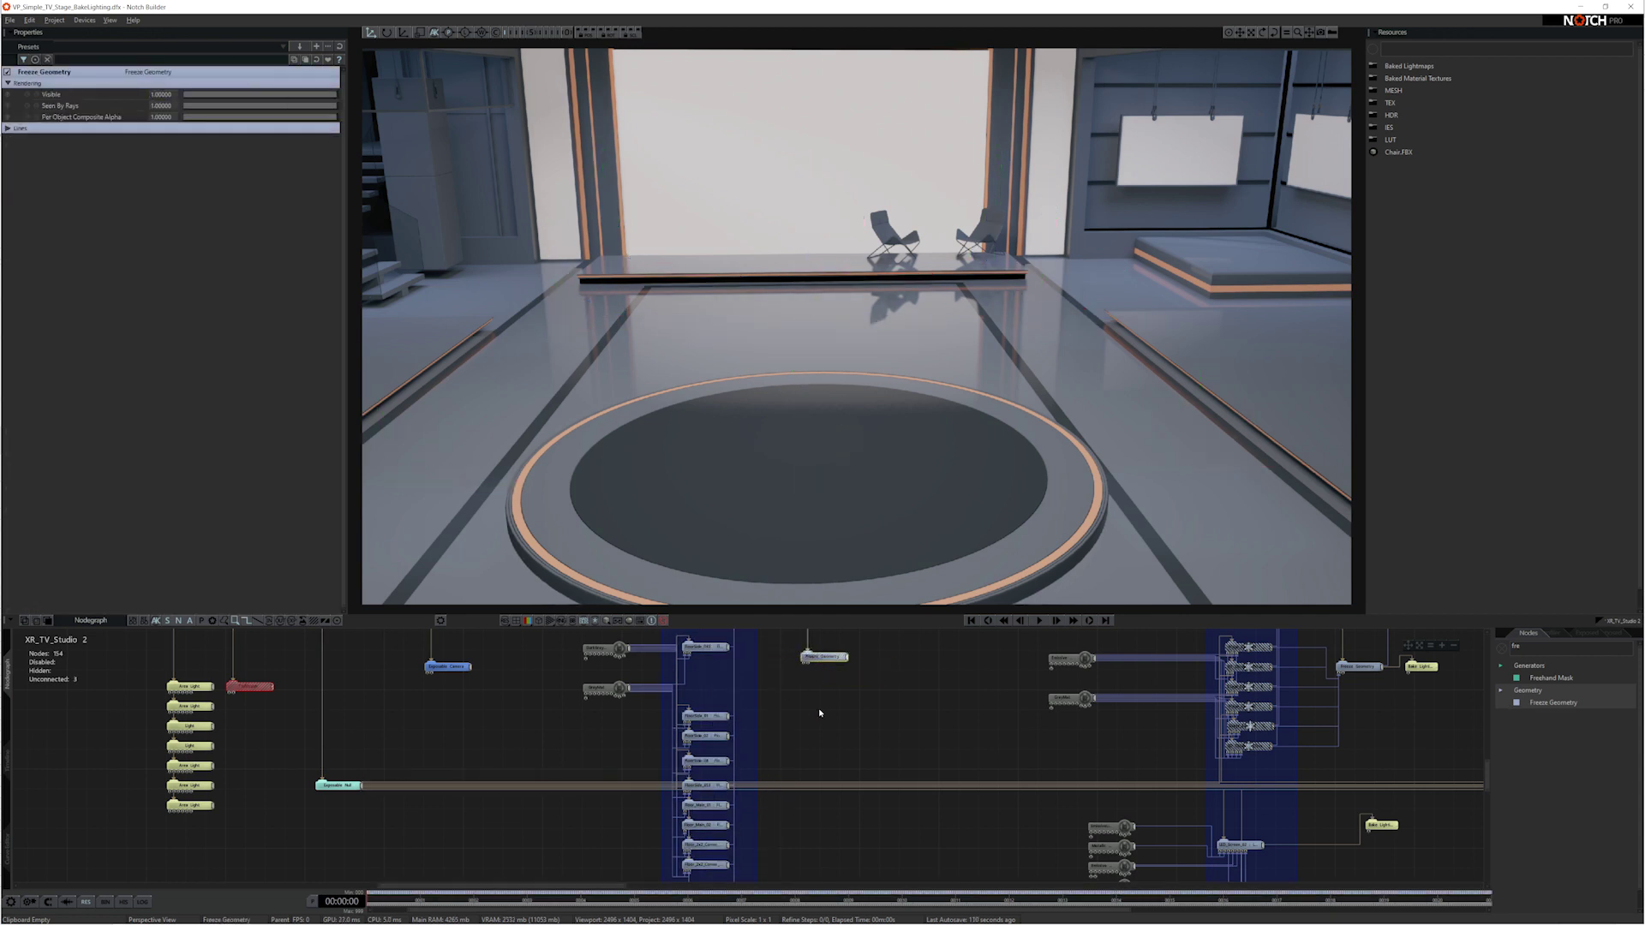
pyautogui.moveTo(754, 638); pyautogui.dragTo(685, 872)
pyautogui.moveTo(729, 863); pyautogui.dragTo(806, 665)
pyautogui.click(865, 707)
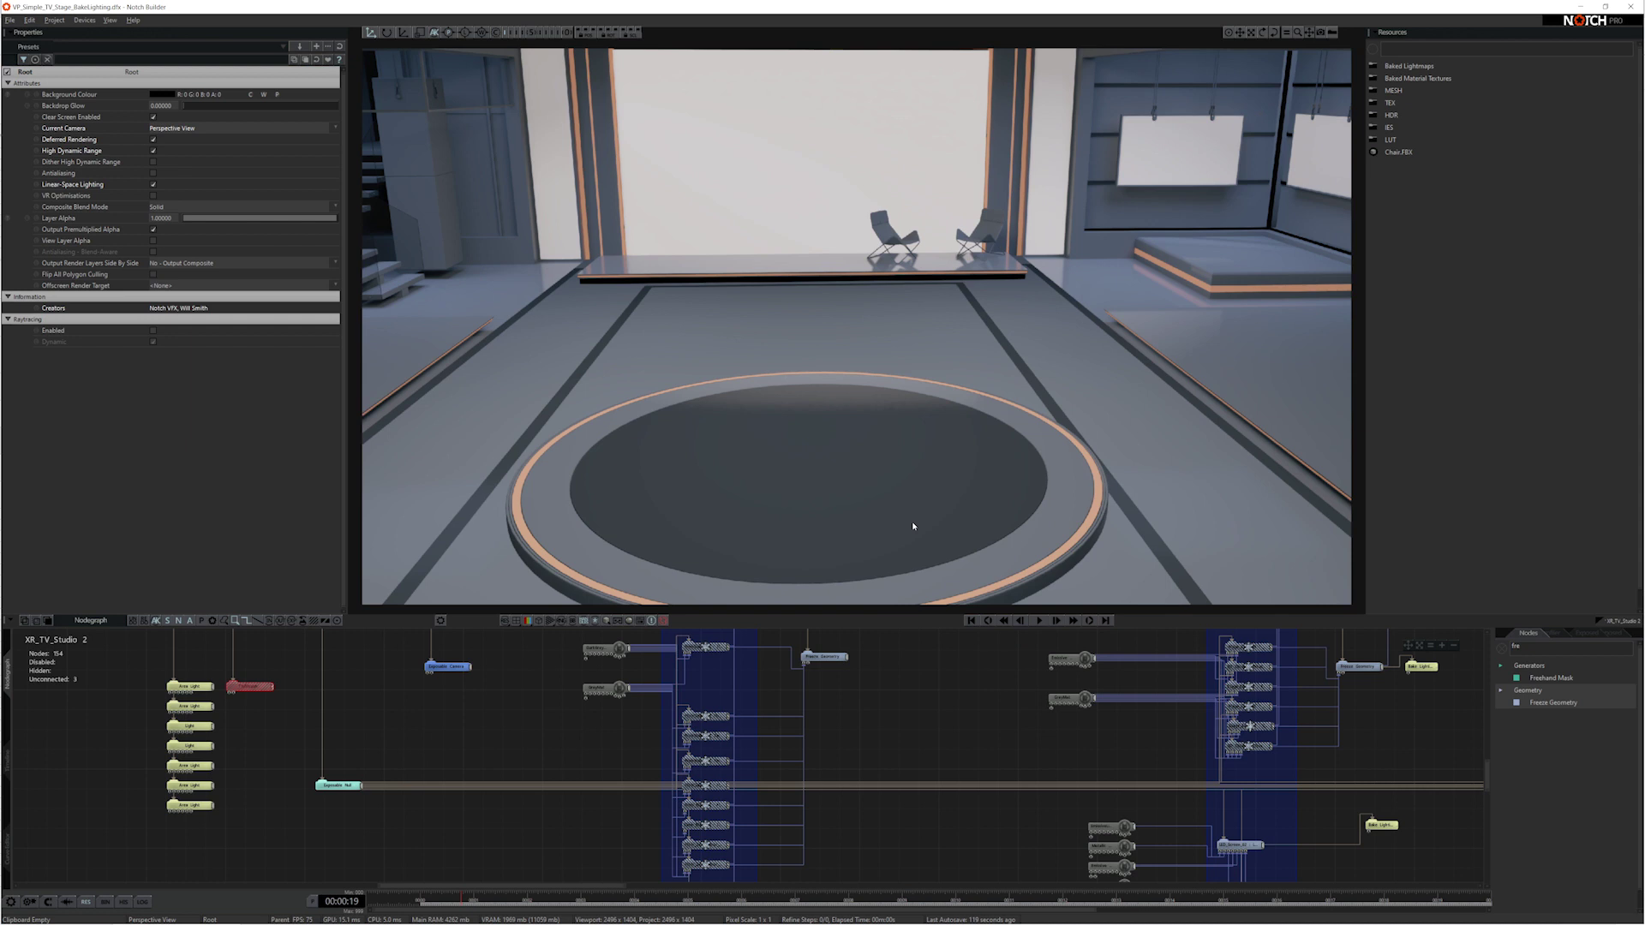
# - Find the Bake Lighting To Object node by searching for "bake" and attach one to the new Freeze Geometry node
pyautogui.click(823, 657)
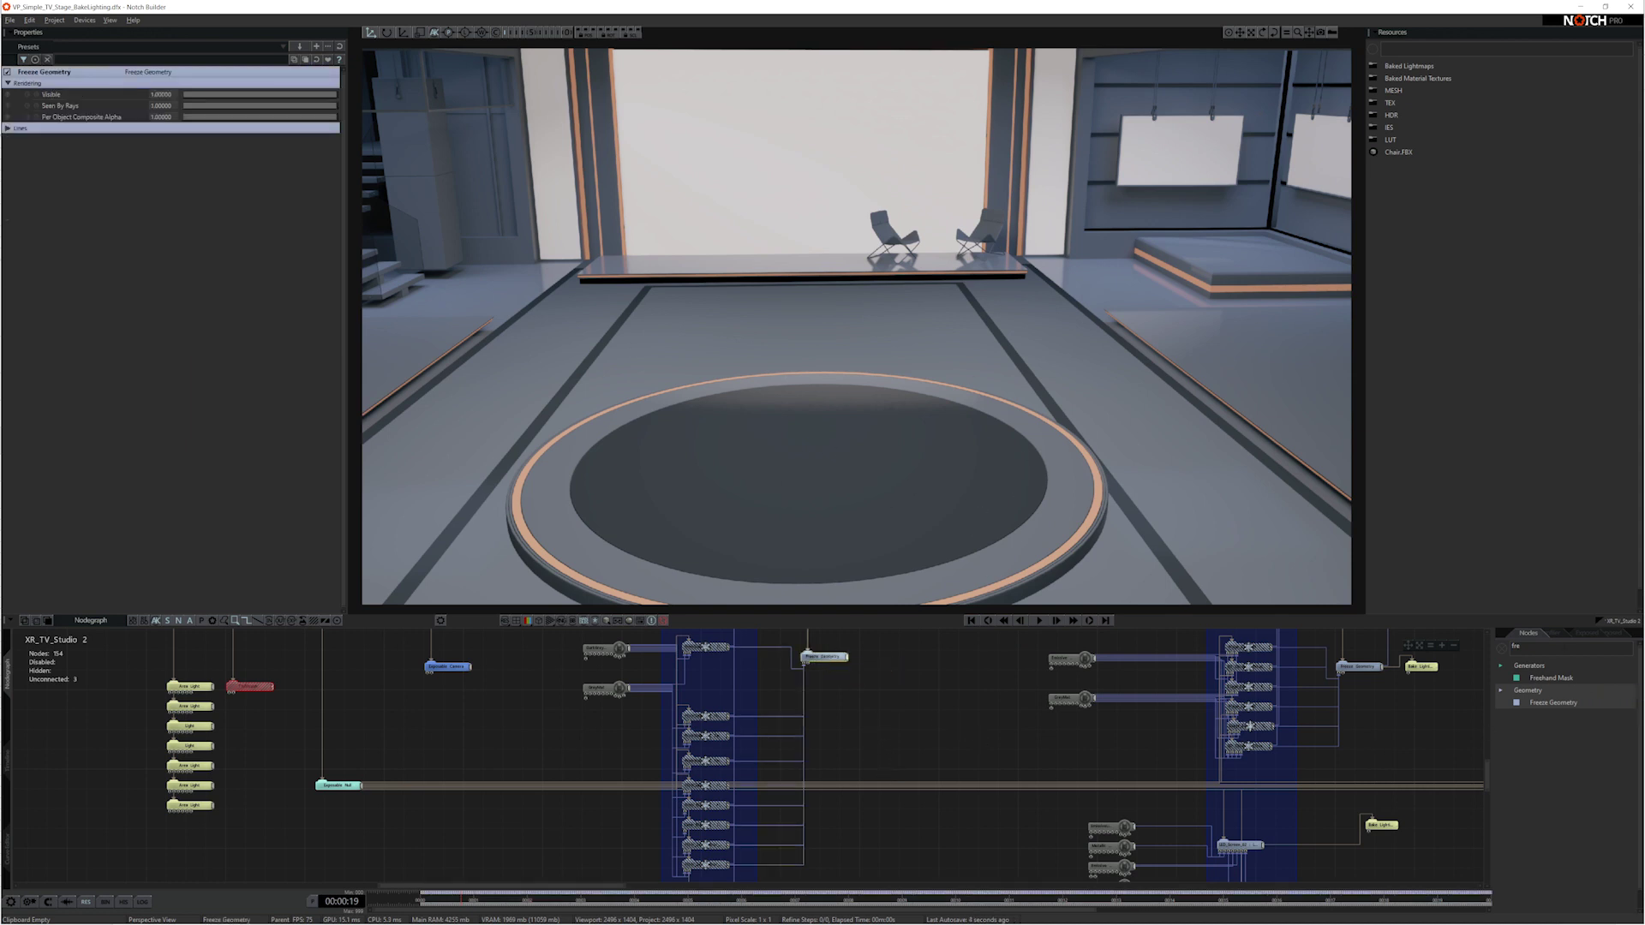
pyautogui.doubleClick(1519, 646)
pyautogui.write('bake')
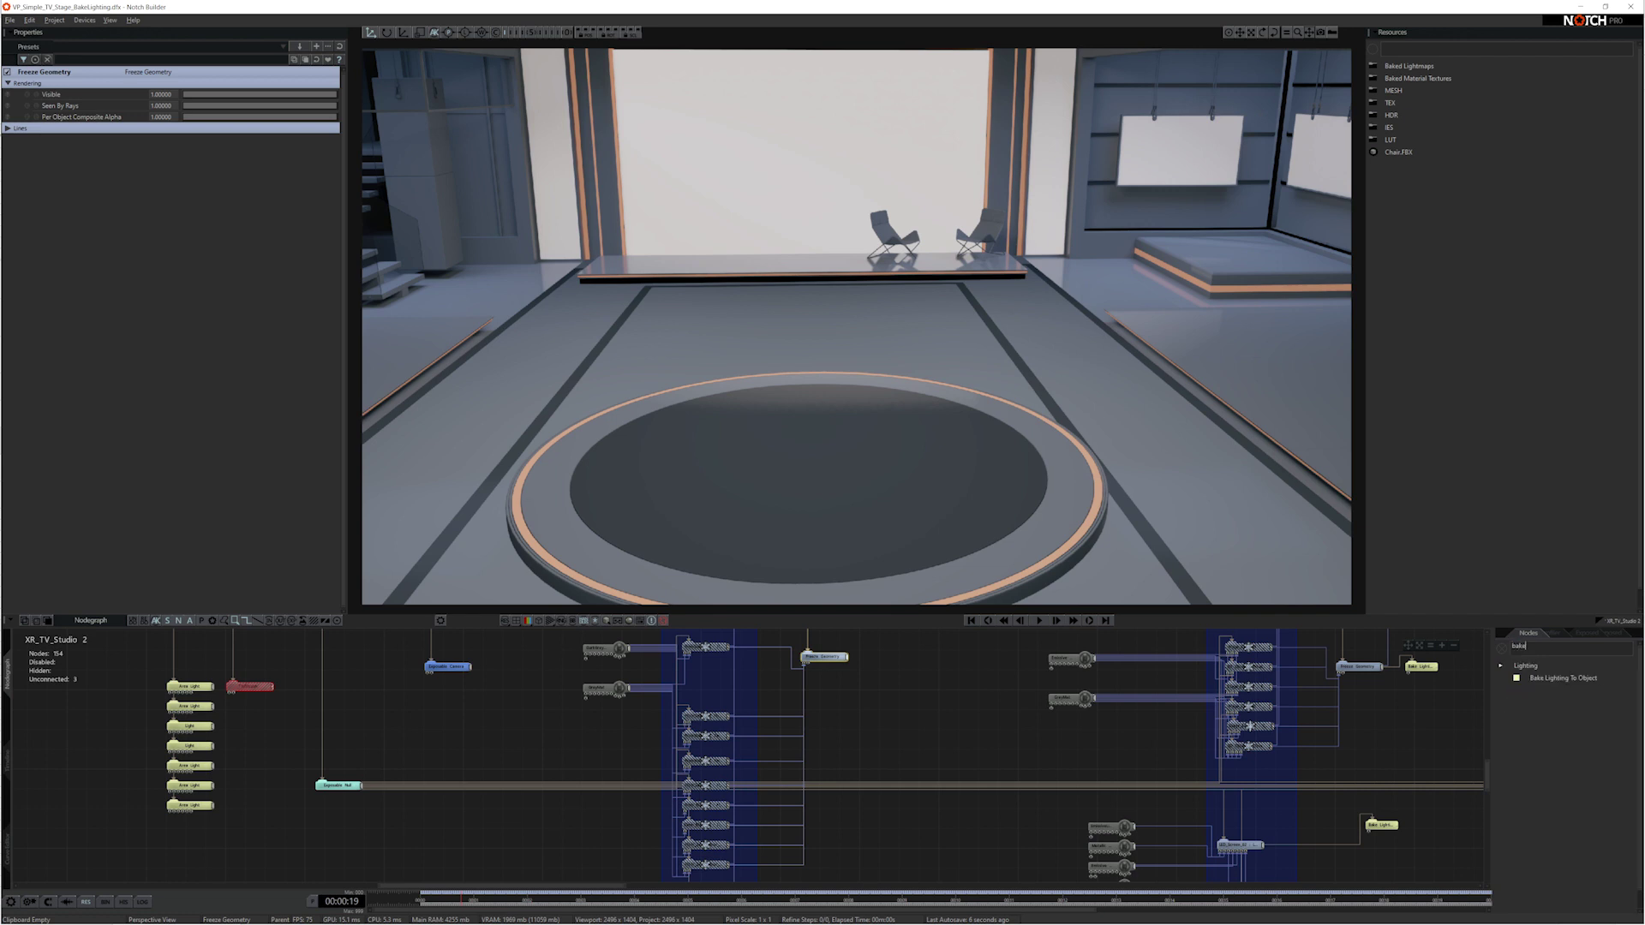
pyautogui.moveTo(1562, 678); pyautogui.dragTo(880, 683)
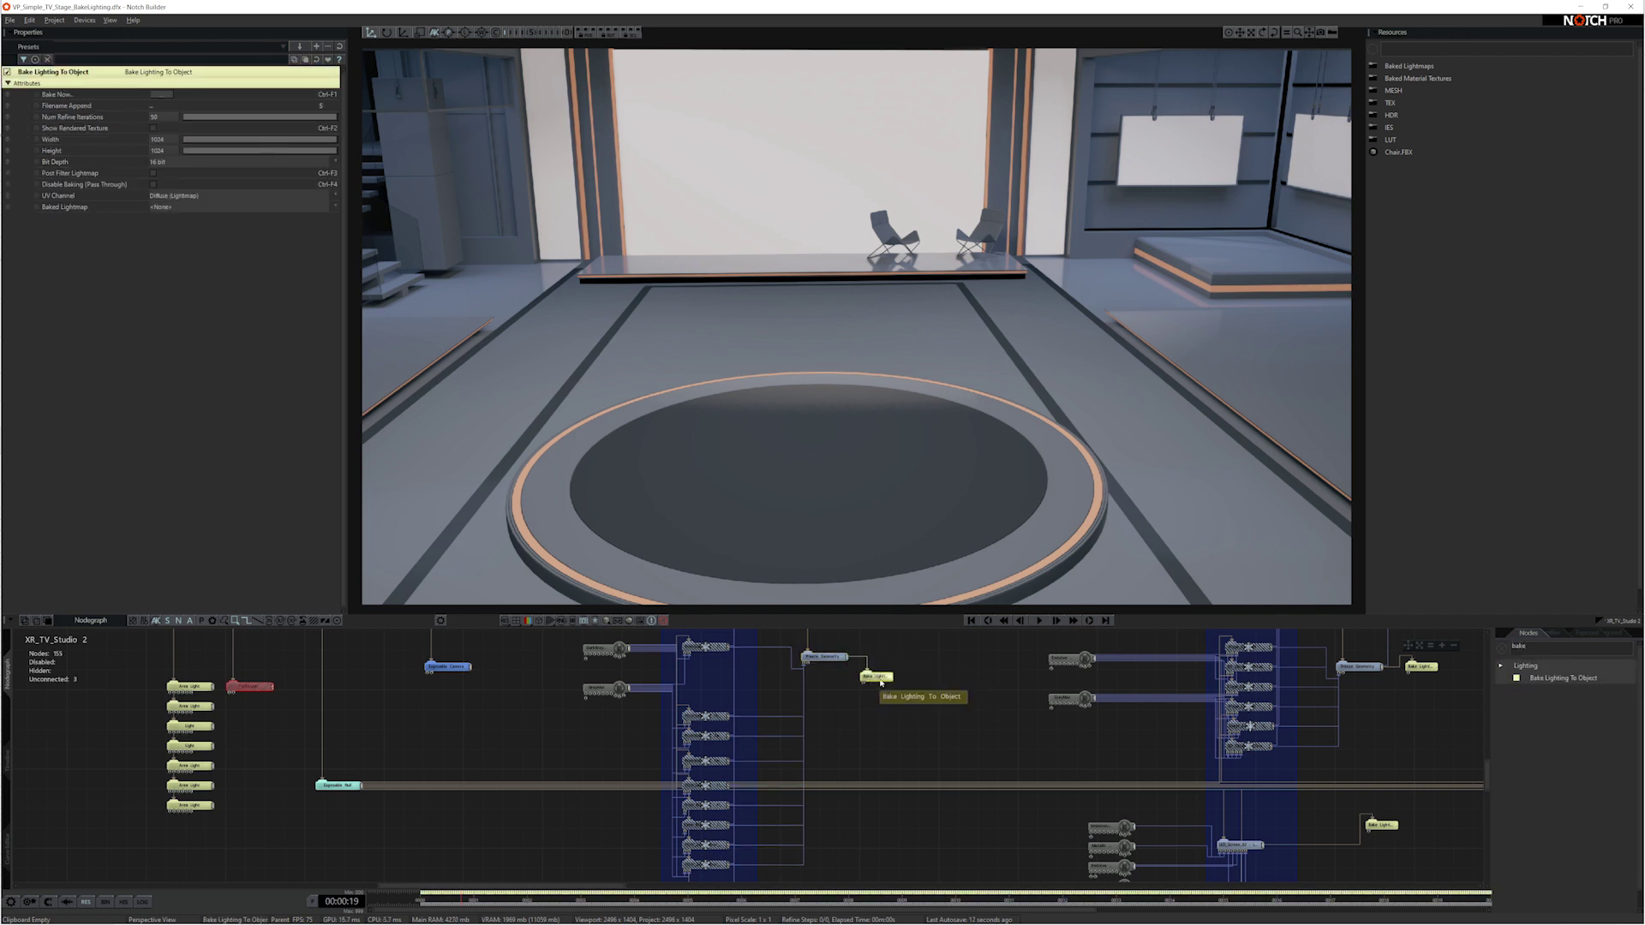
# - Choose Diffuse (Lightmap) as the new bake node's UV Channel and bake the lighting of the frozen floor geometry with ray tracing enabled
pyautogui.click(819, 658)
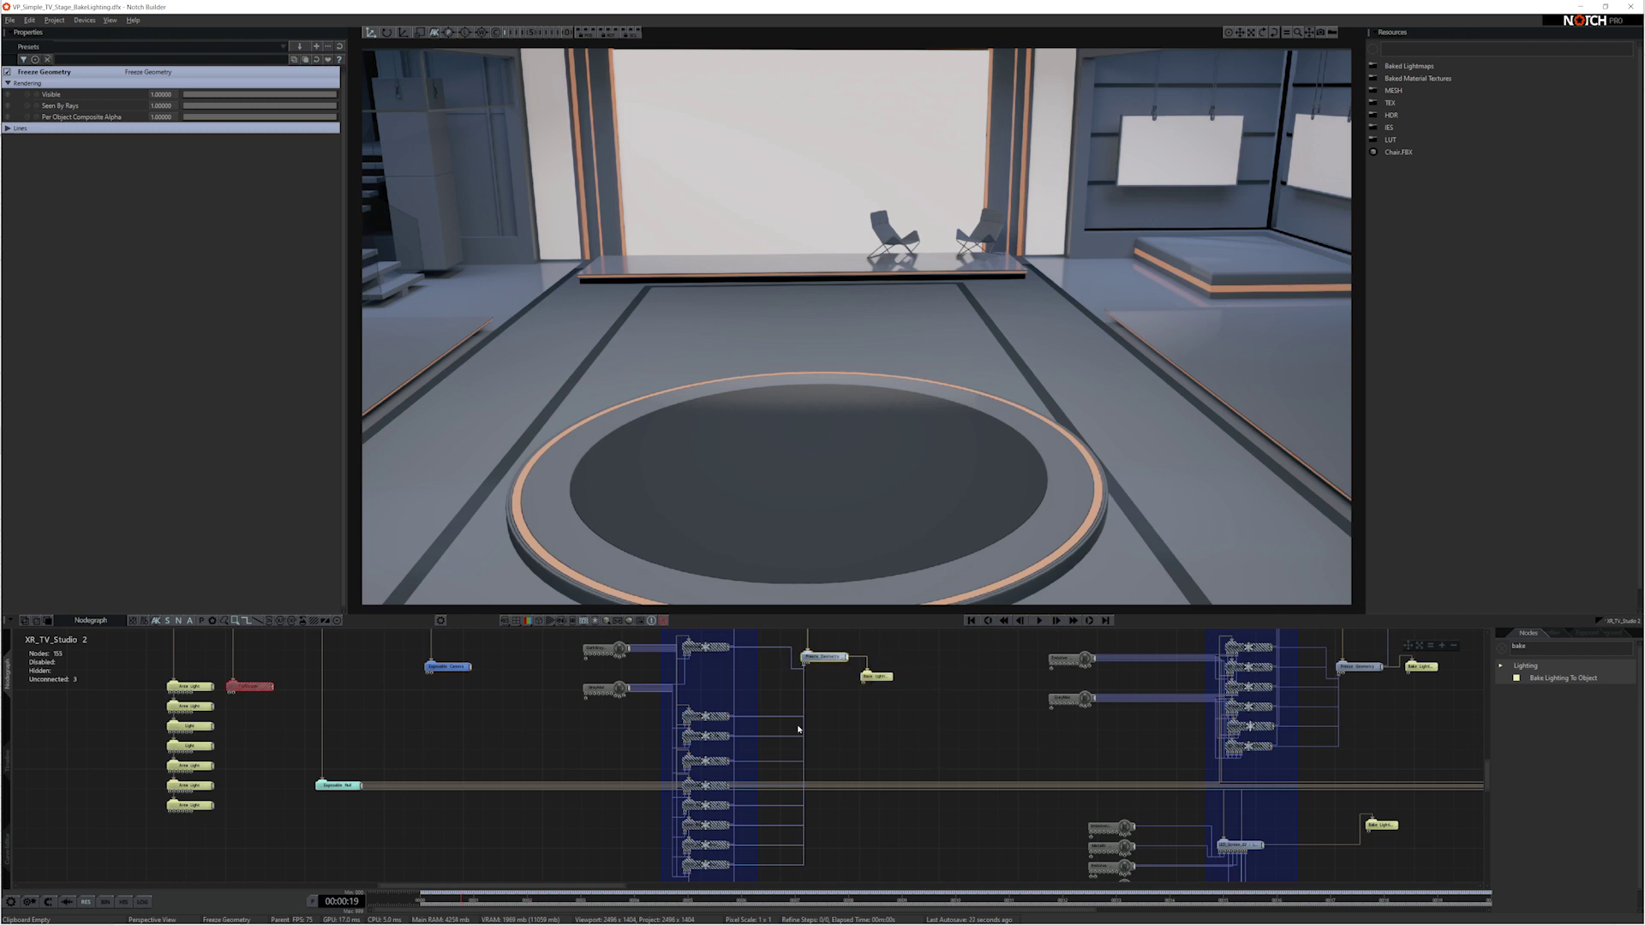
pyautogui.click(889, 678)
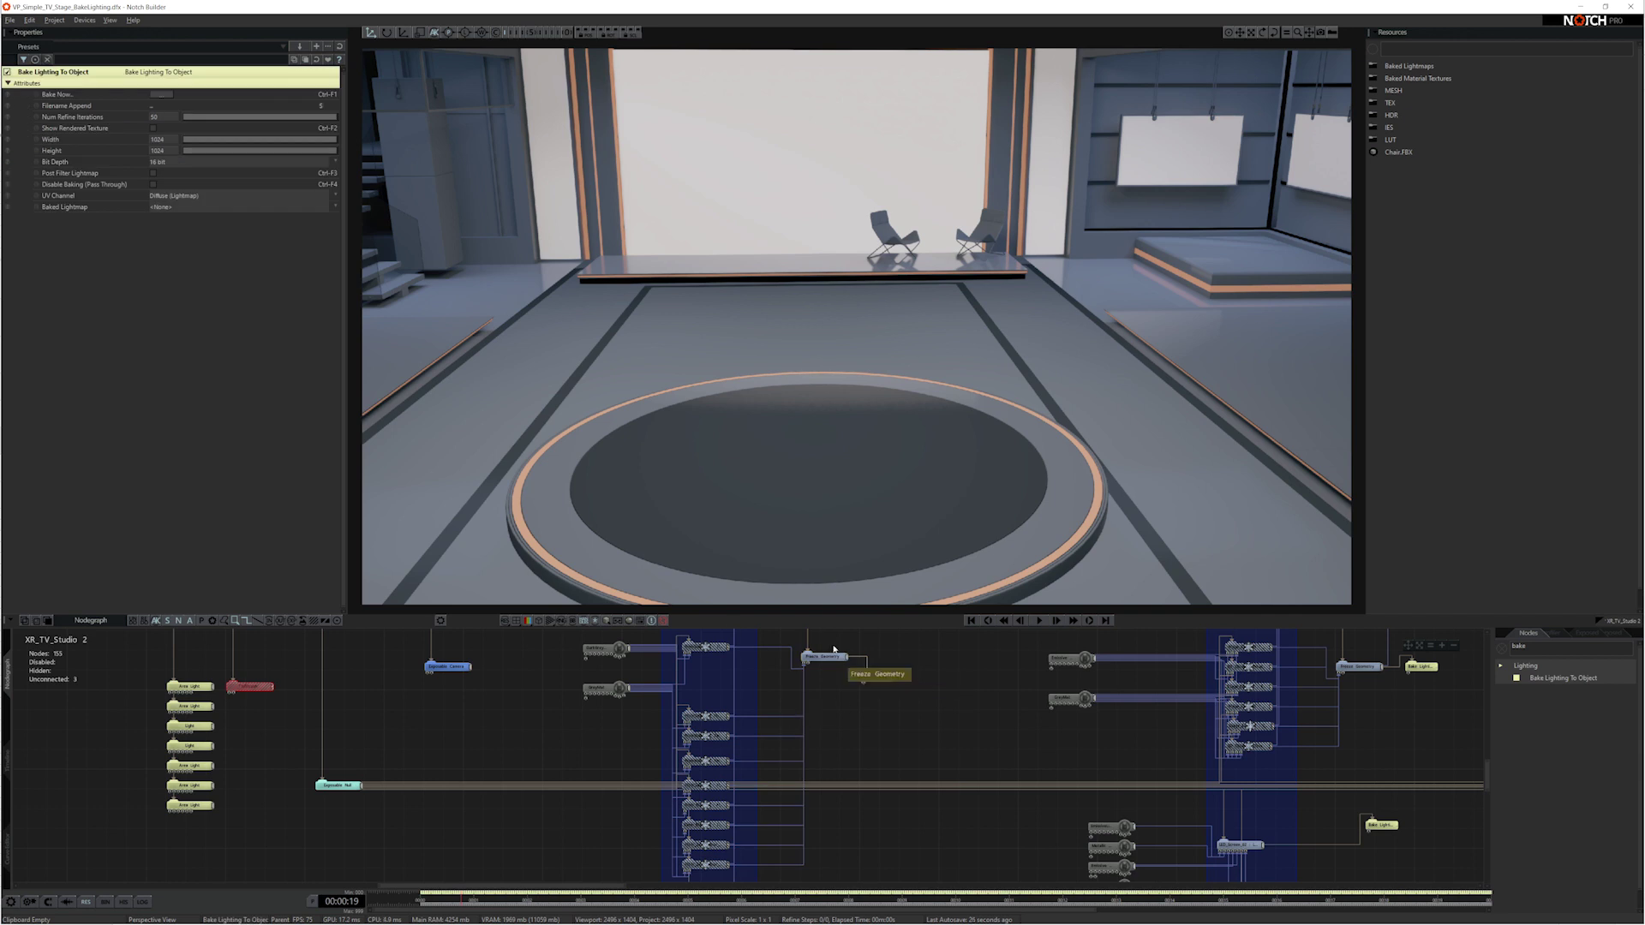
pyautogui.click(167, 197)
pyautogui.click(172, 218)
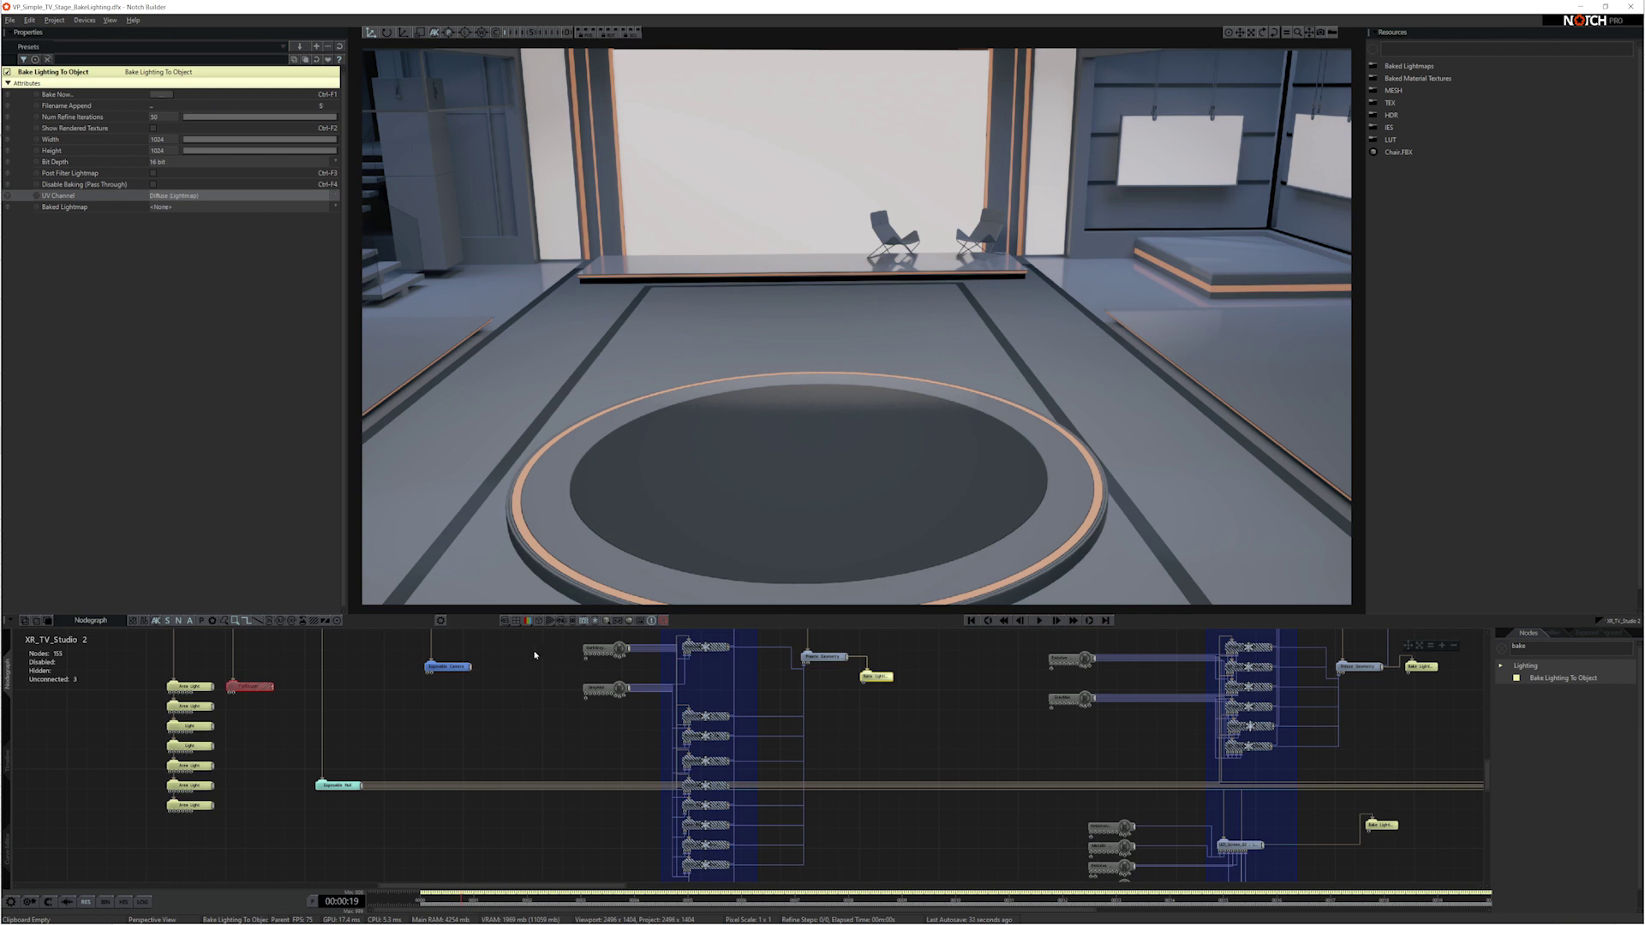
pyautogui.hotkey('ctrl', 'F1')
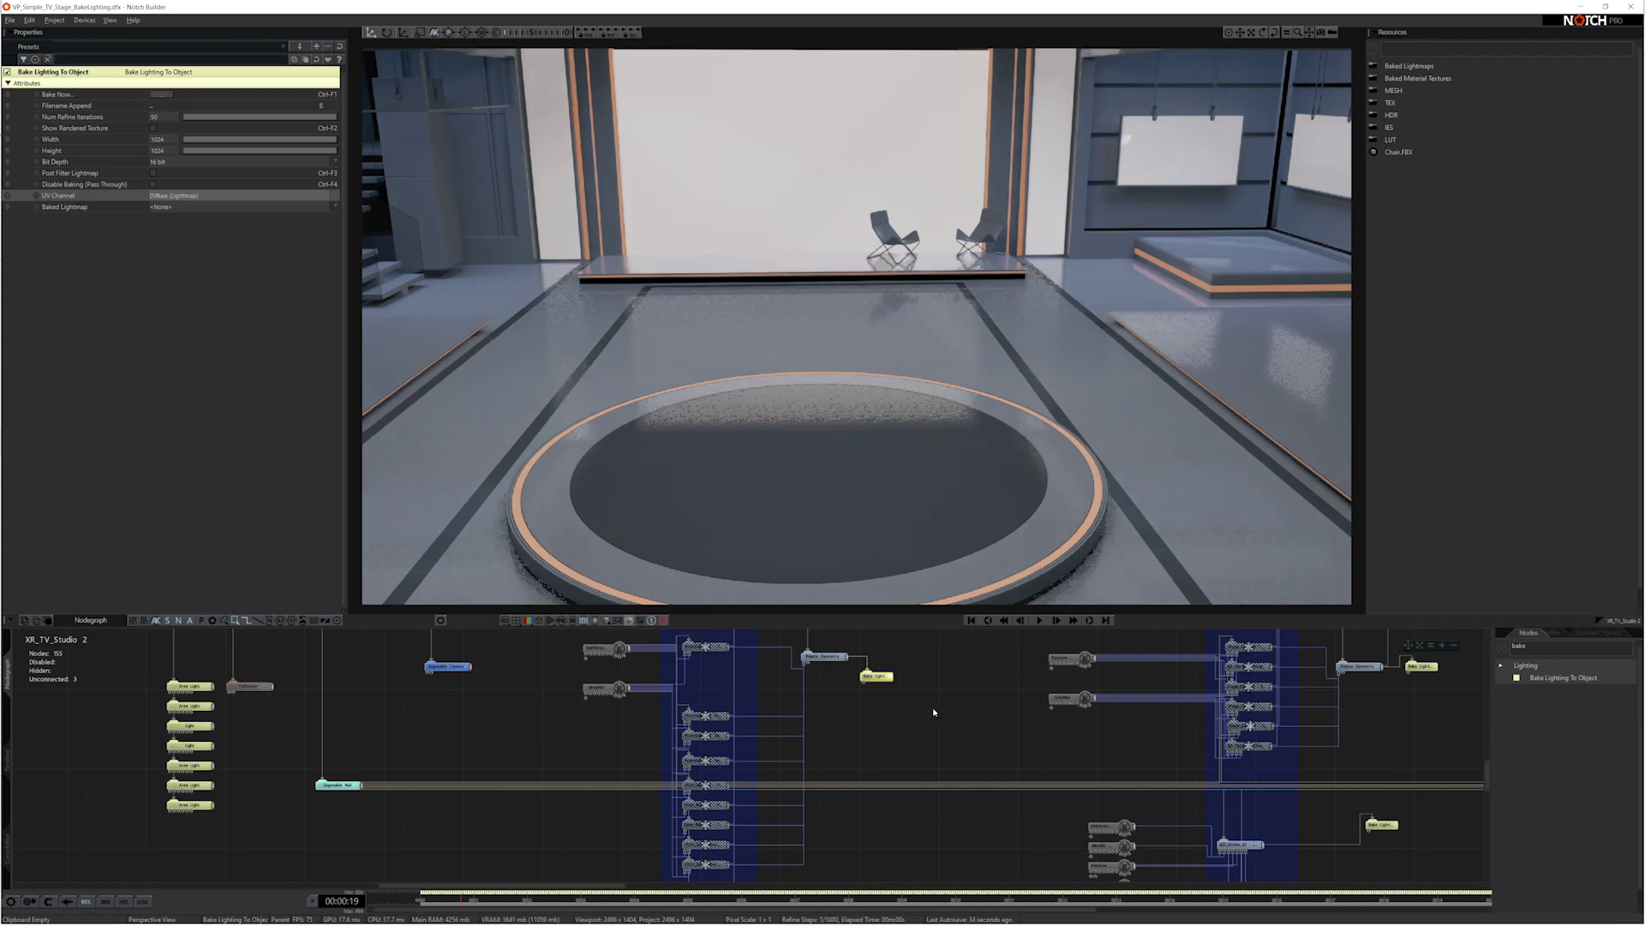
# - Show the bake node's rendered texture to examine the combined floor lightmap, and try to switch the texture display off again
pyautogui.hotkey('ctrl', 'F2')
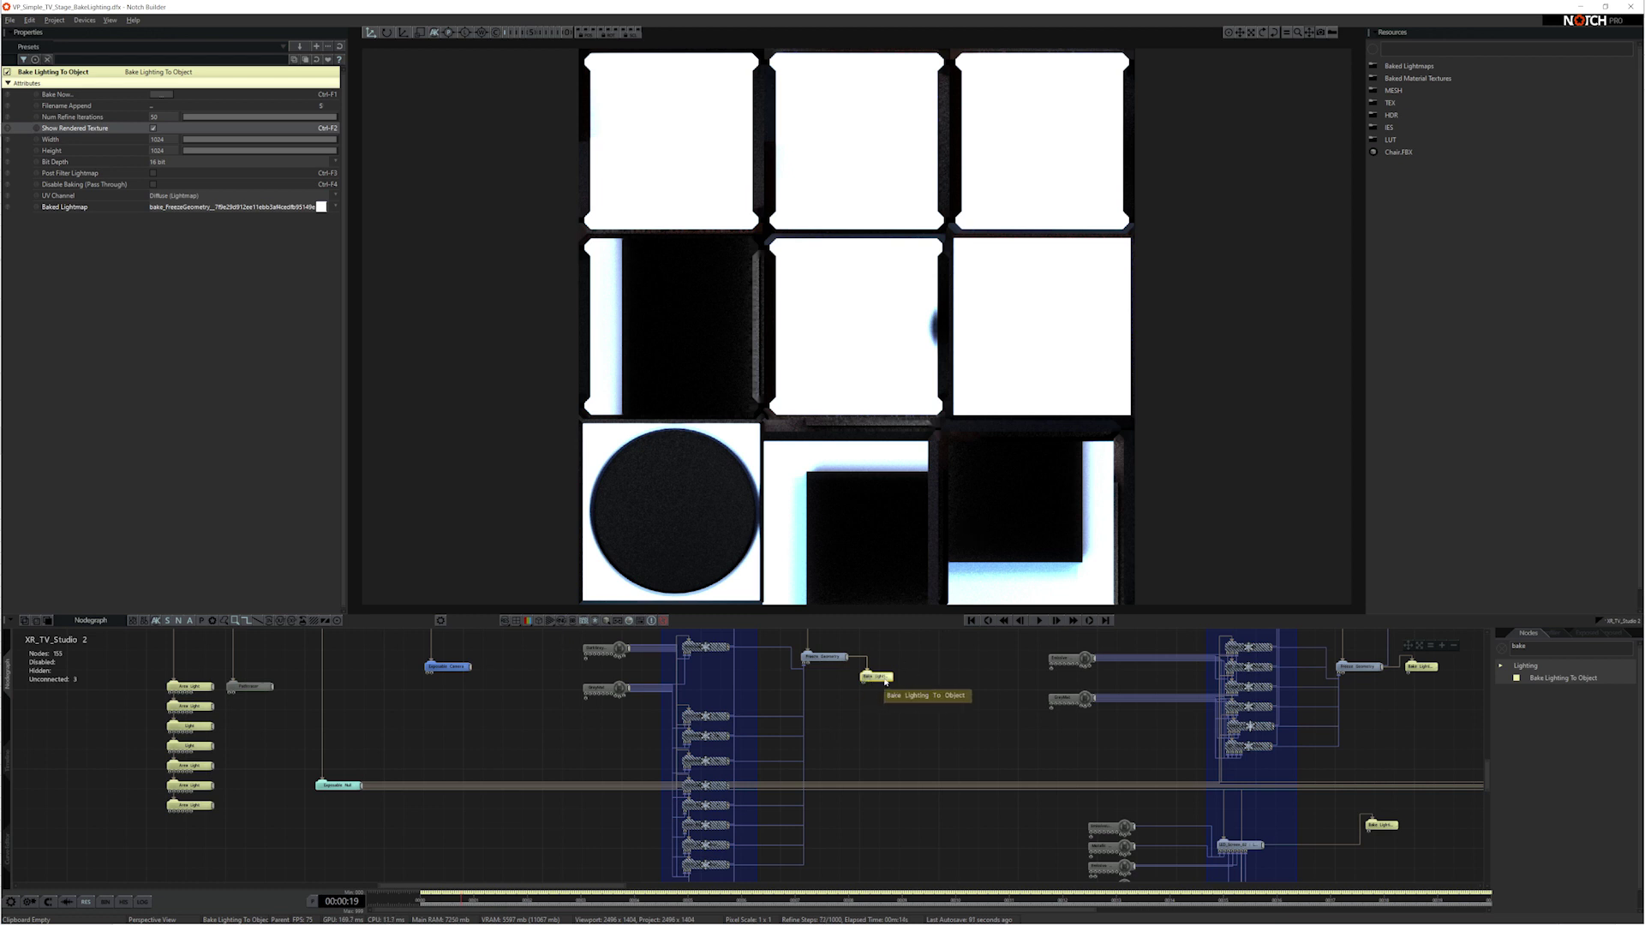
pyautogui.click(896, 695)
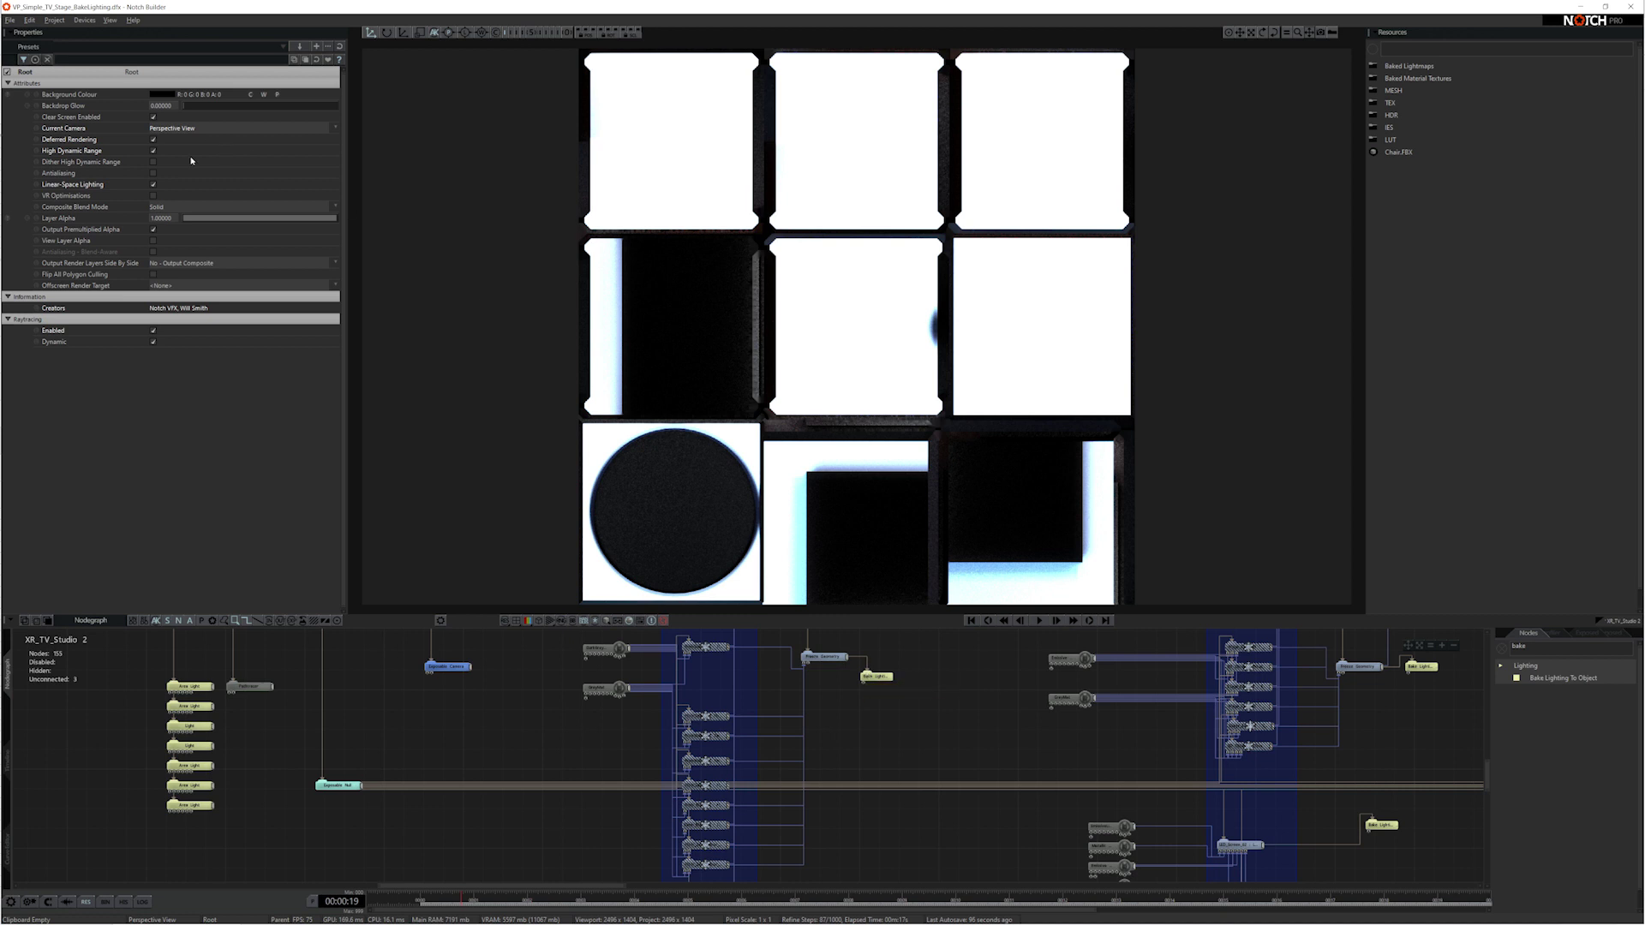
pyautogui.click(875, 676)
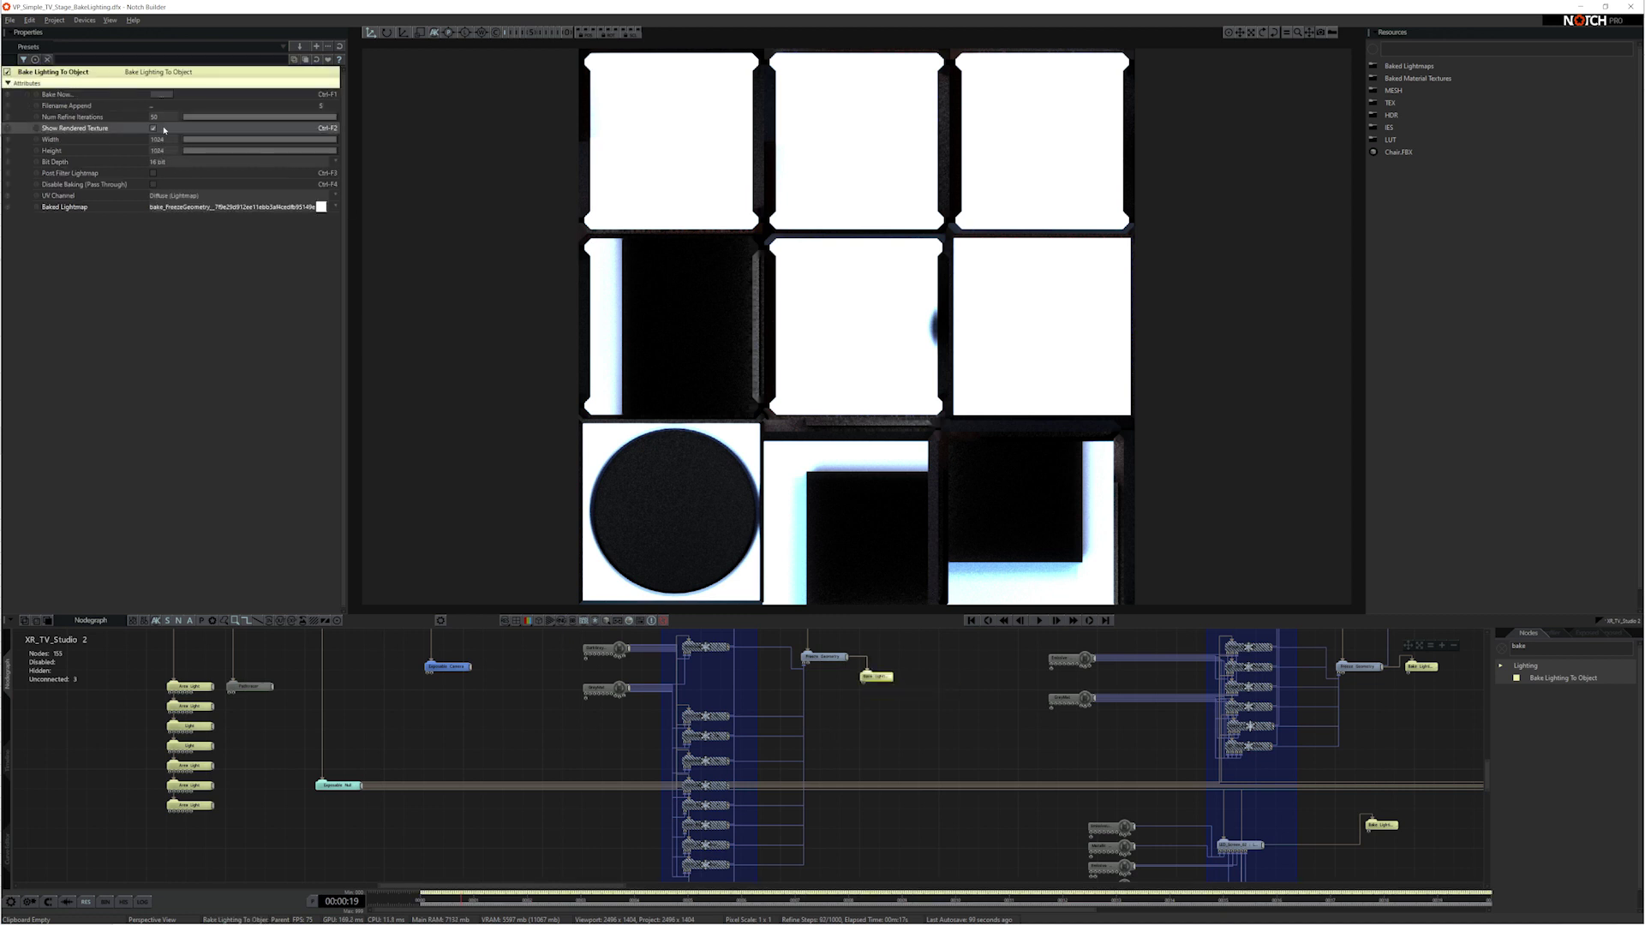
pyautogui.click(152, 127)
pyautogui.click(899, 734)
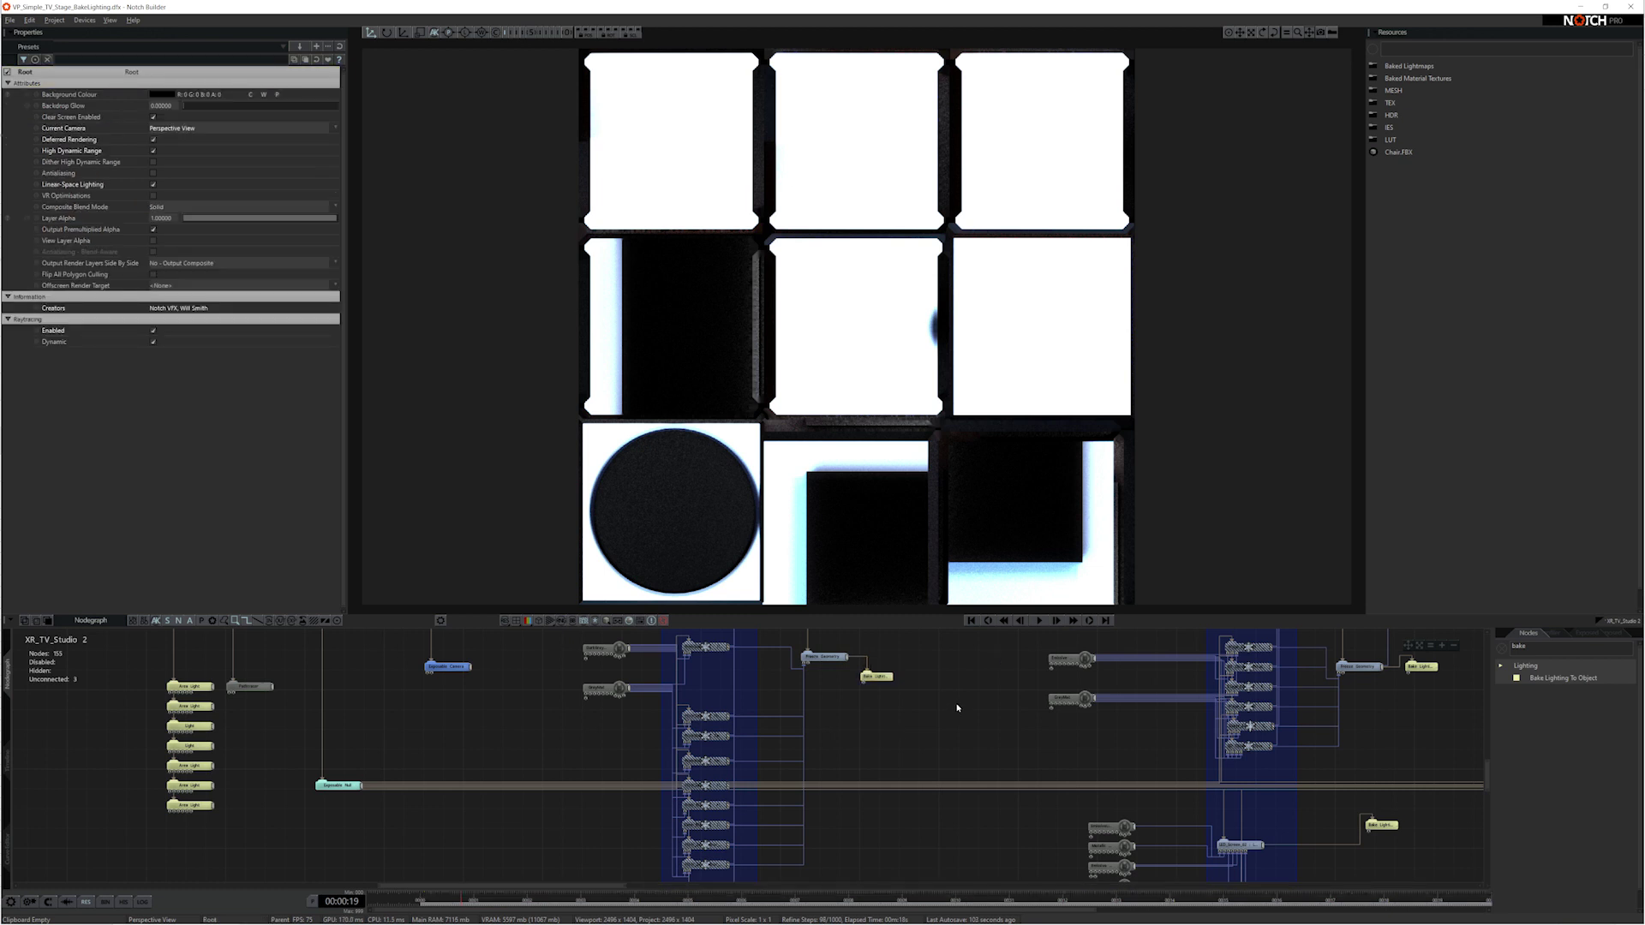